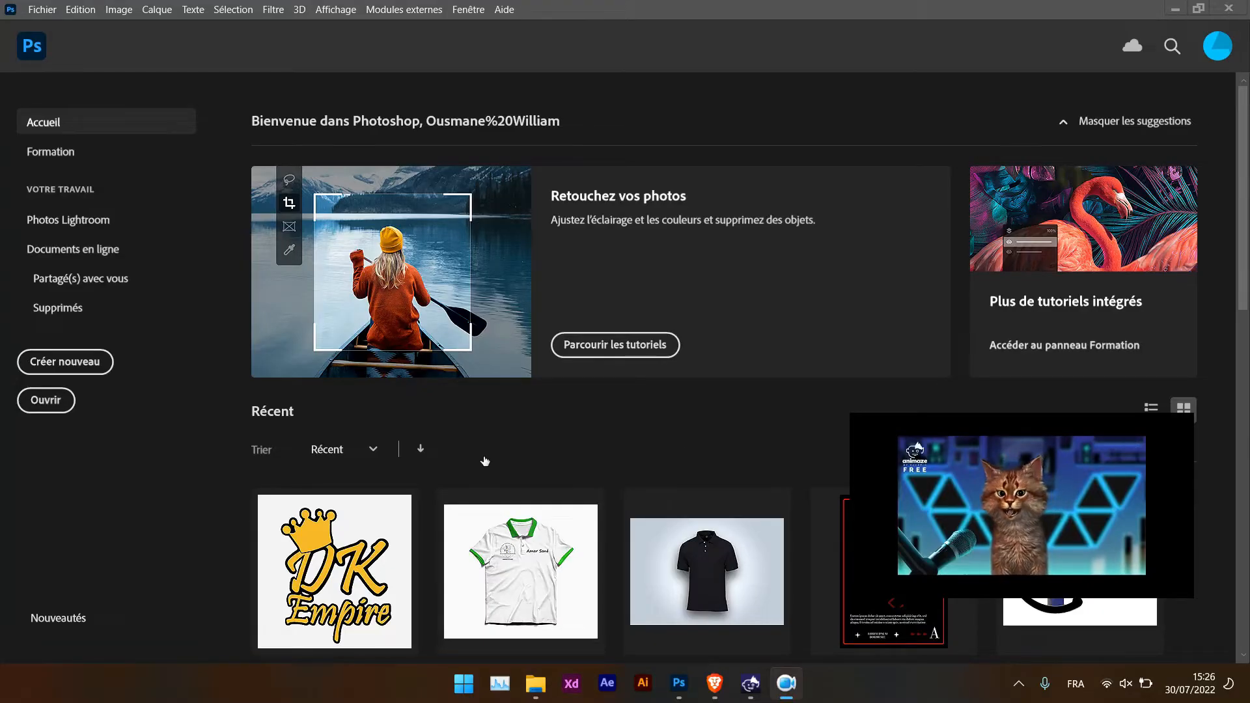
Step: Create a new A4 document of 210 x 297 mm at 300 pixels per inch in RGB with a white background
click(52, 372)
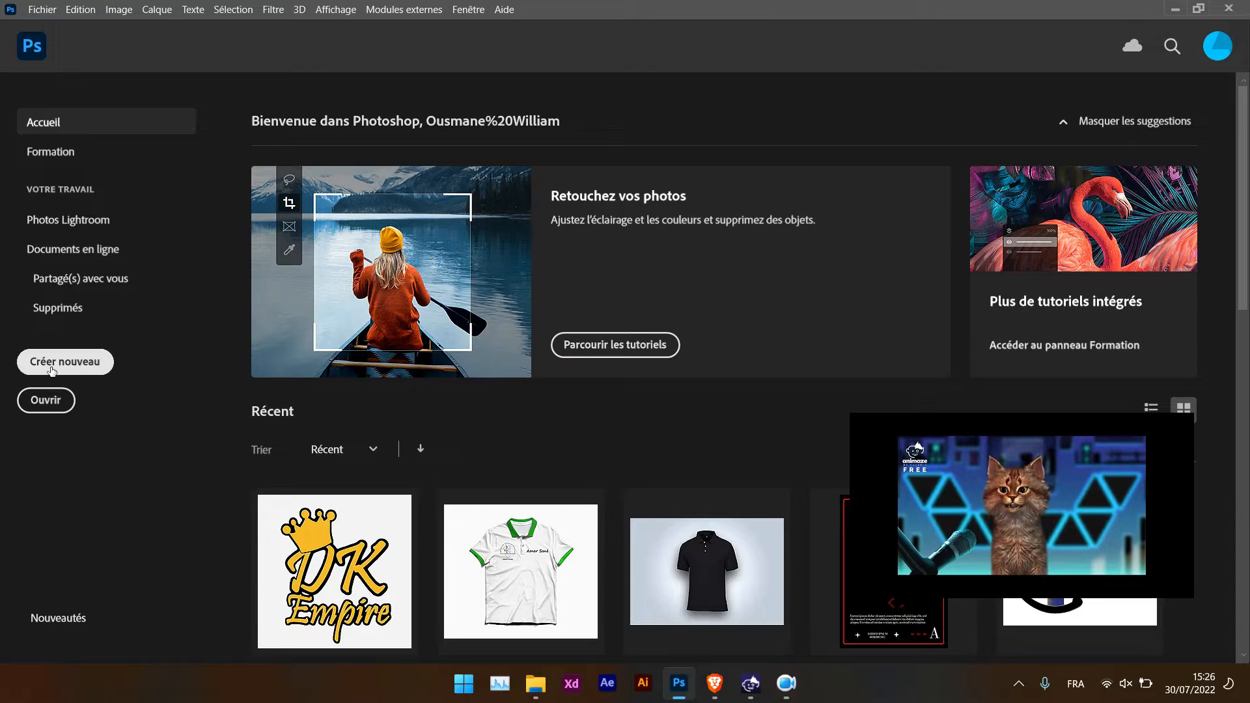
click(75, 362)
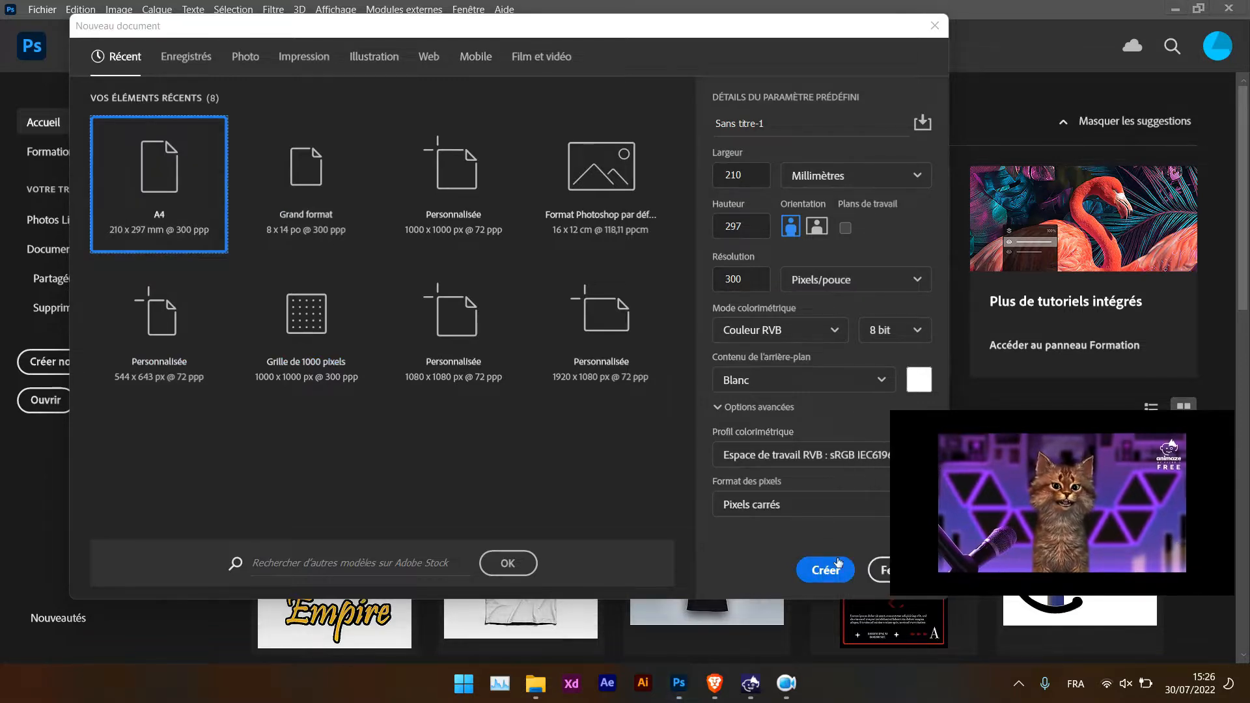
click(825, 571)
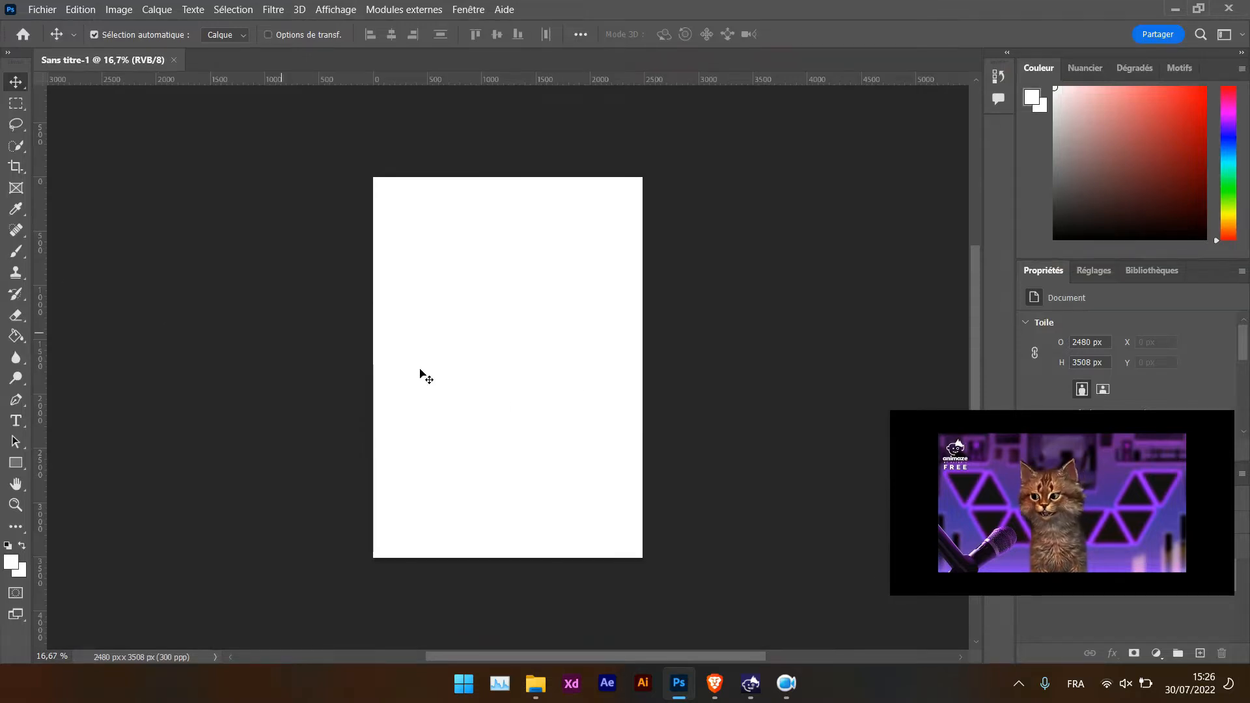
scroll(975, 328, down, 2)
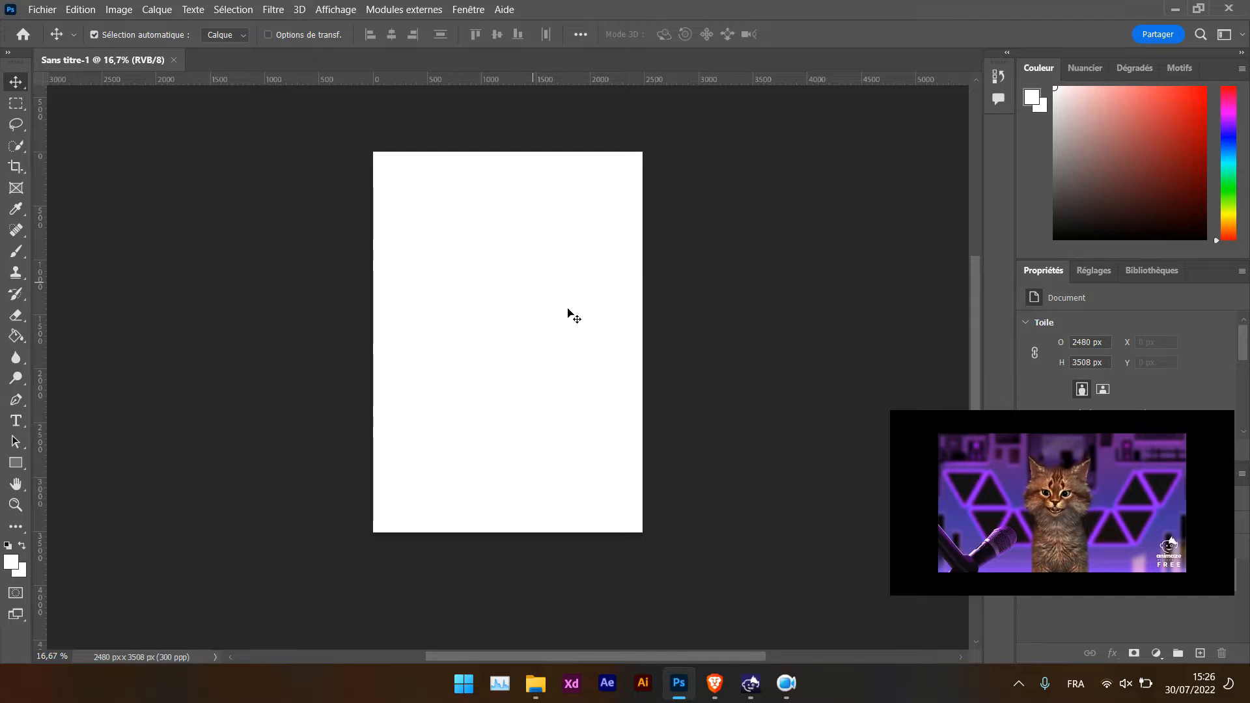
drag(521, 256, 521, 396)
click(839, 321)
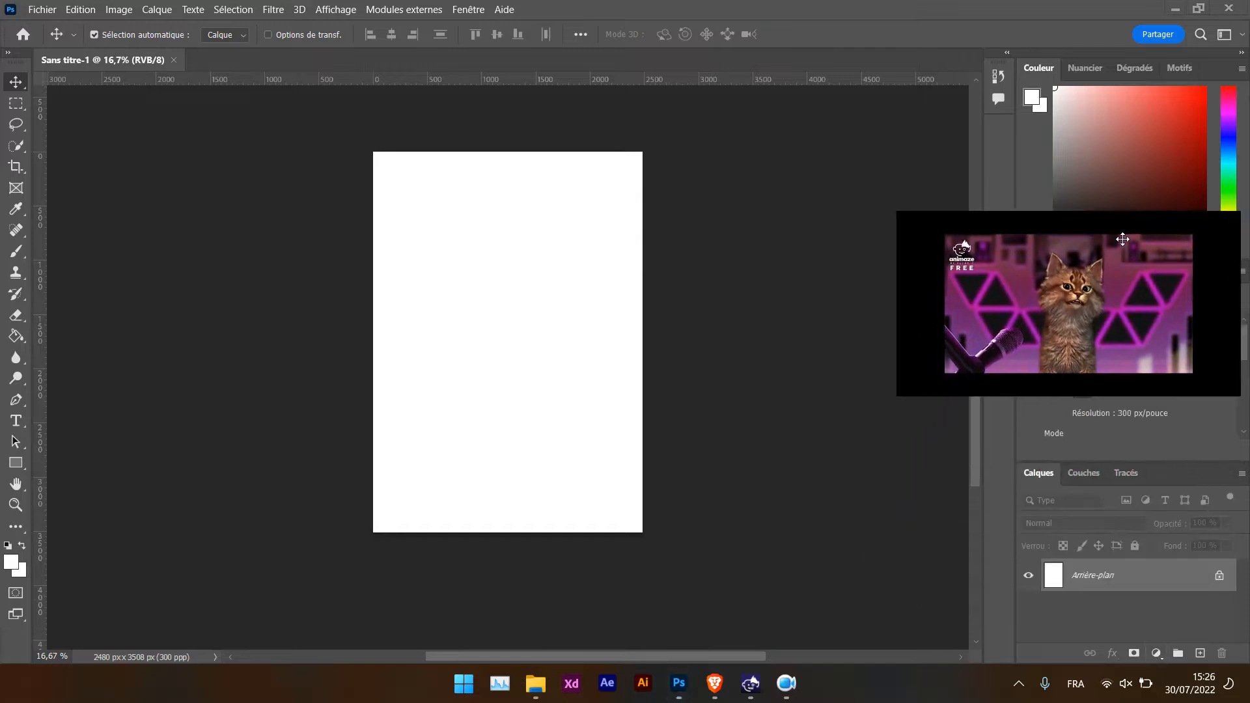
Step: Add a gradient fill layer using the black-to-white preset from the Basiques group
click(1161, 656)
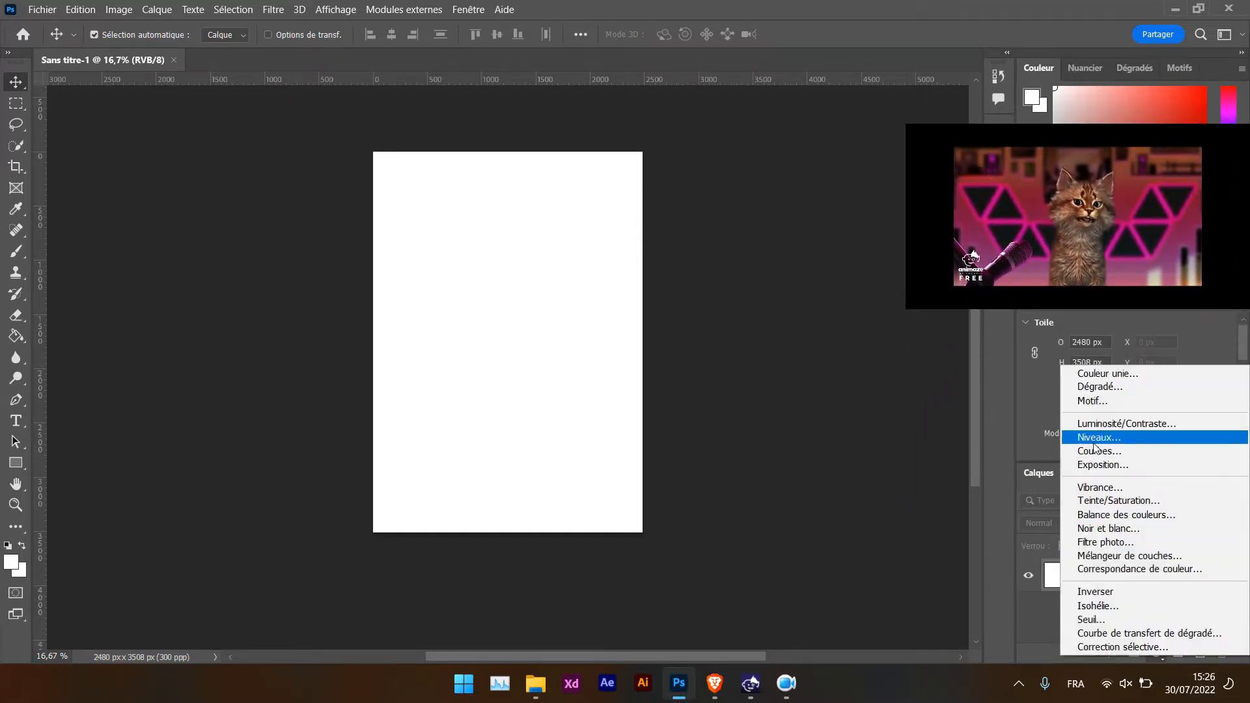
click(1100, 386)
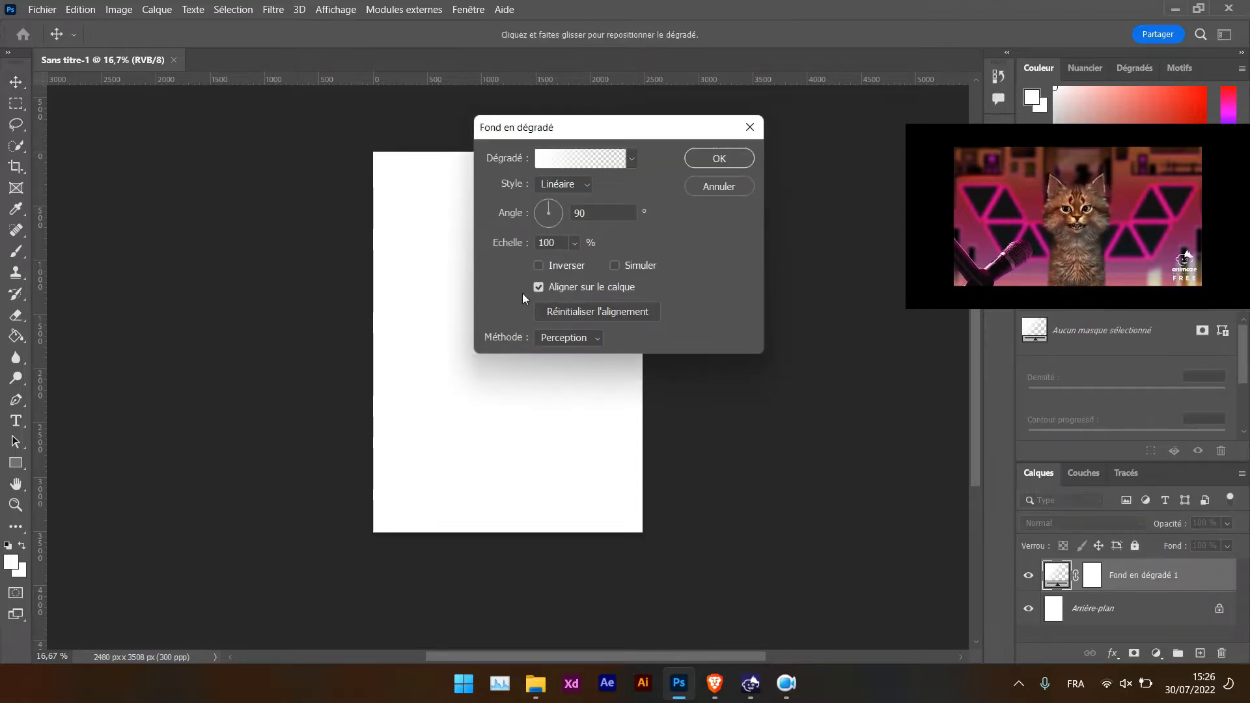
click(628, 161)
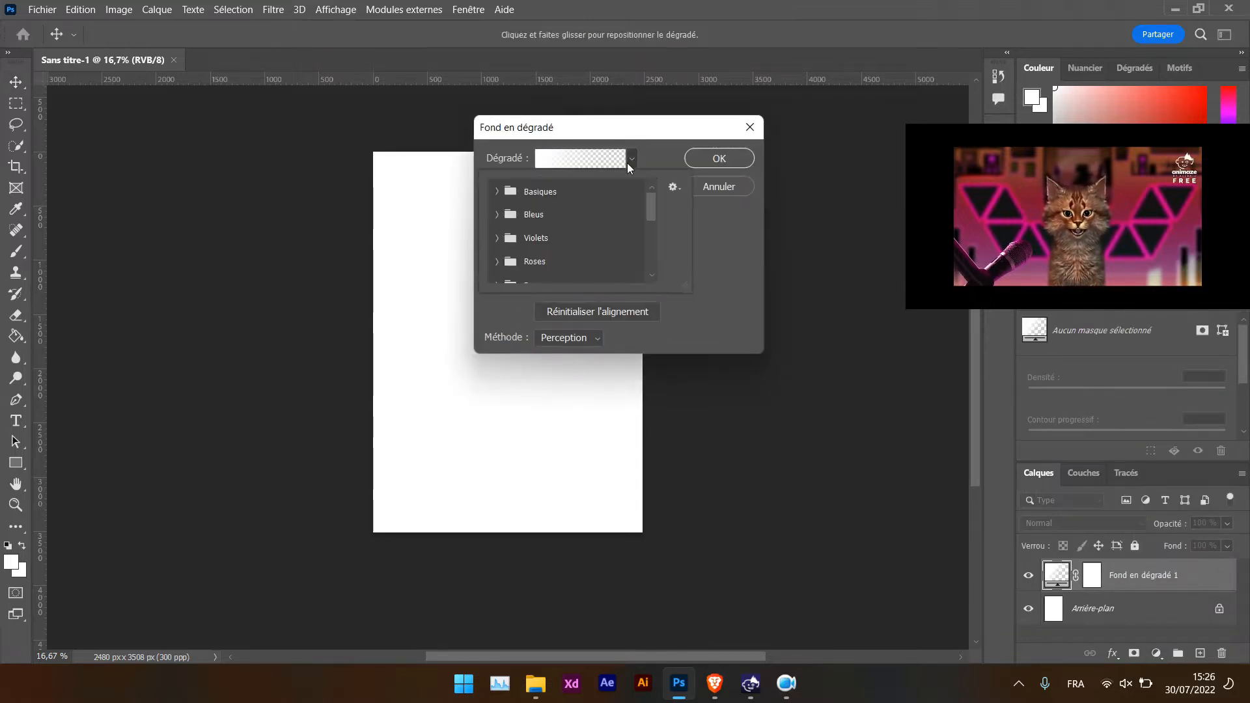
click(497, 190)
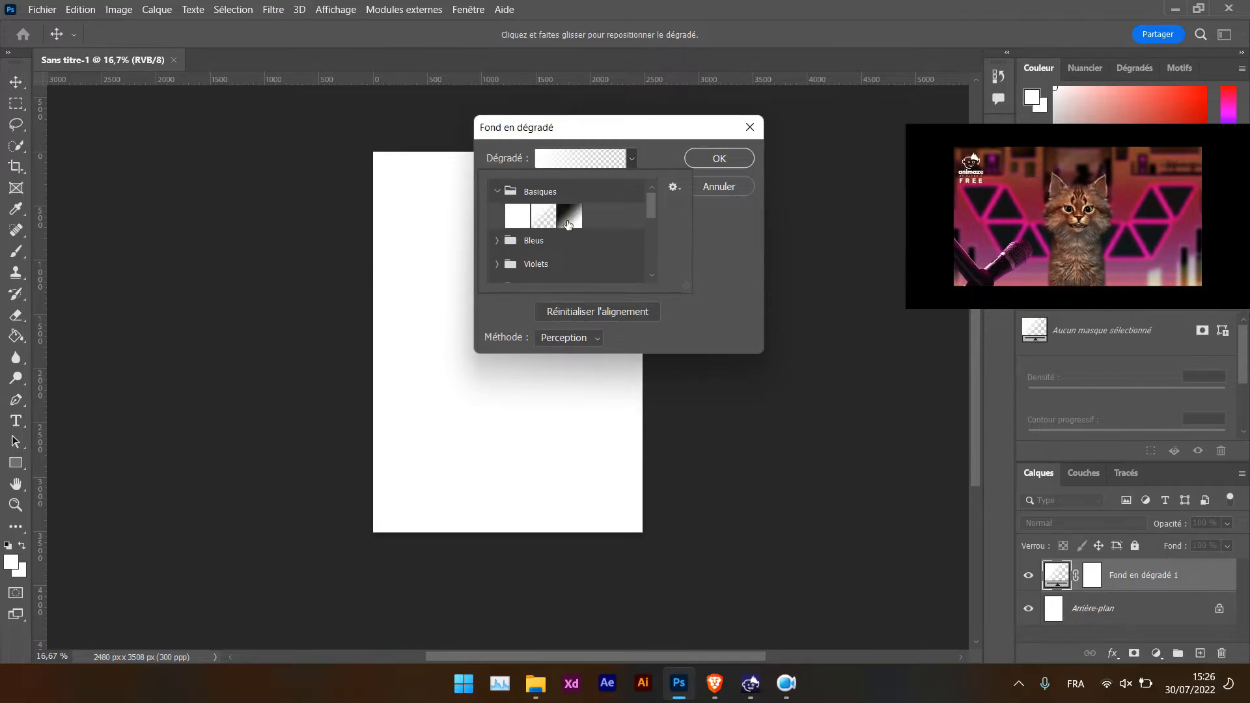
click(569, 224)
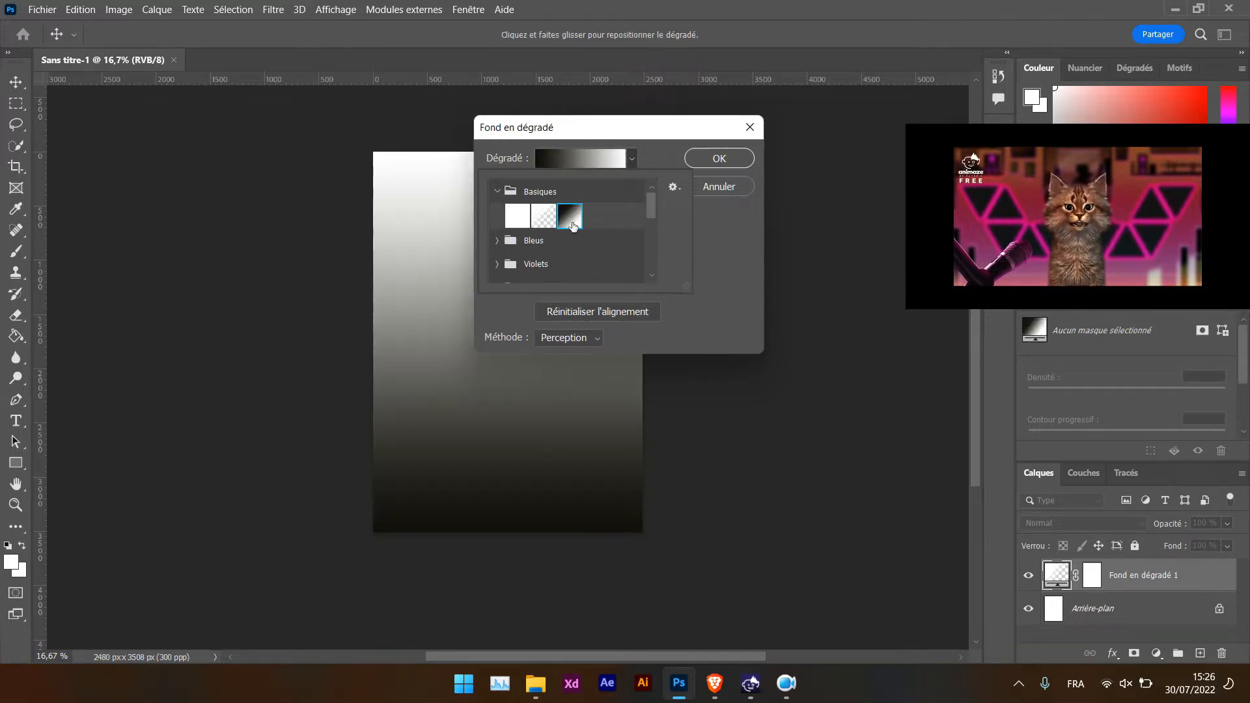
click(686, 158)
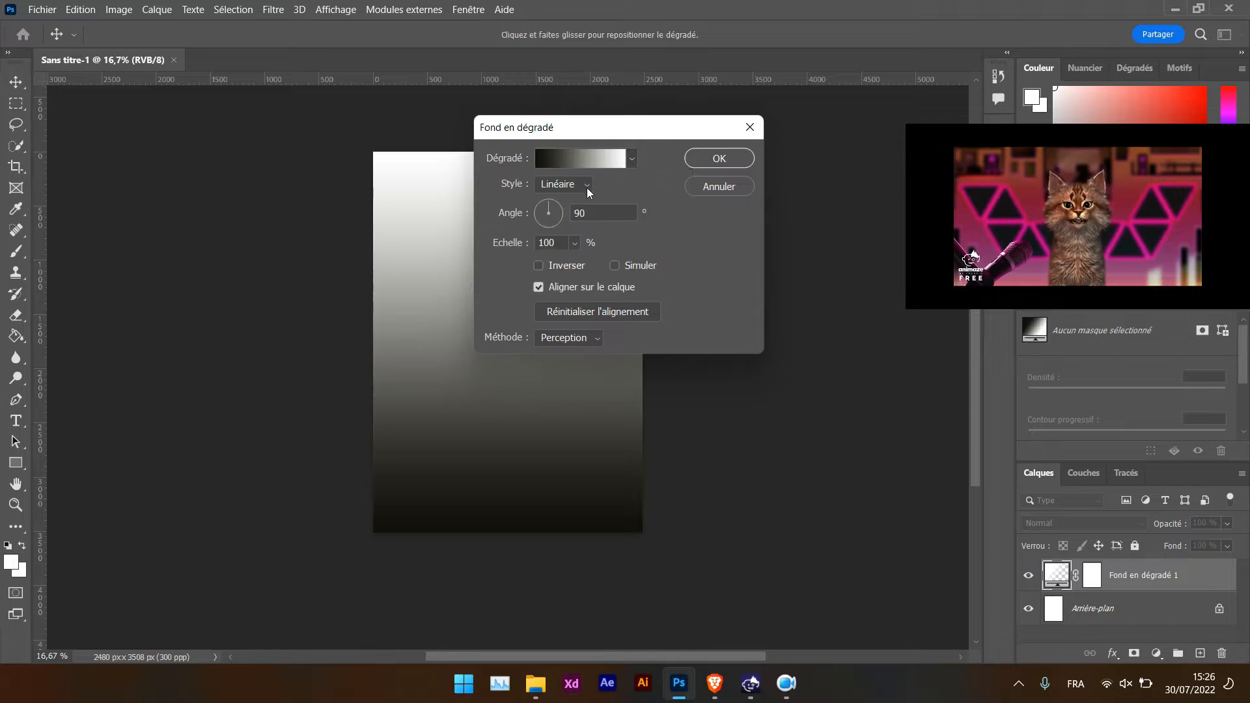
Step: Make the gradient fill radial and inverted with a scale of 879%, and apply it
click(565, 185)
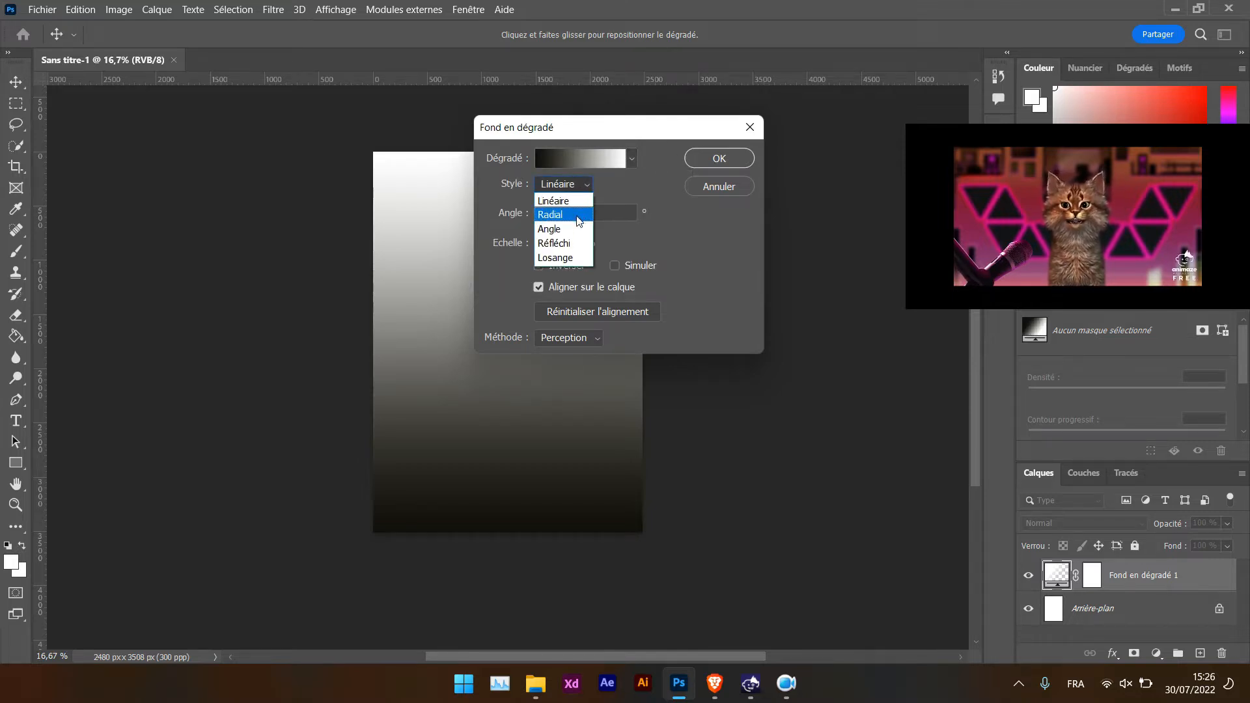
click(563, 197)
click(545, 268)
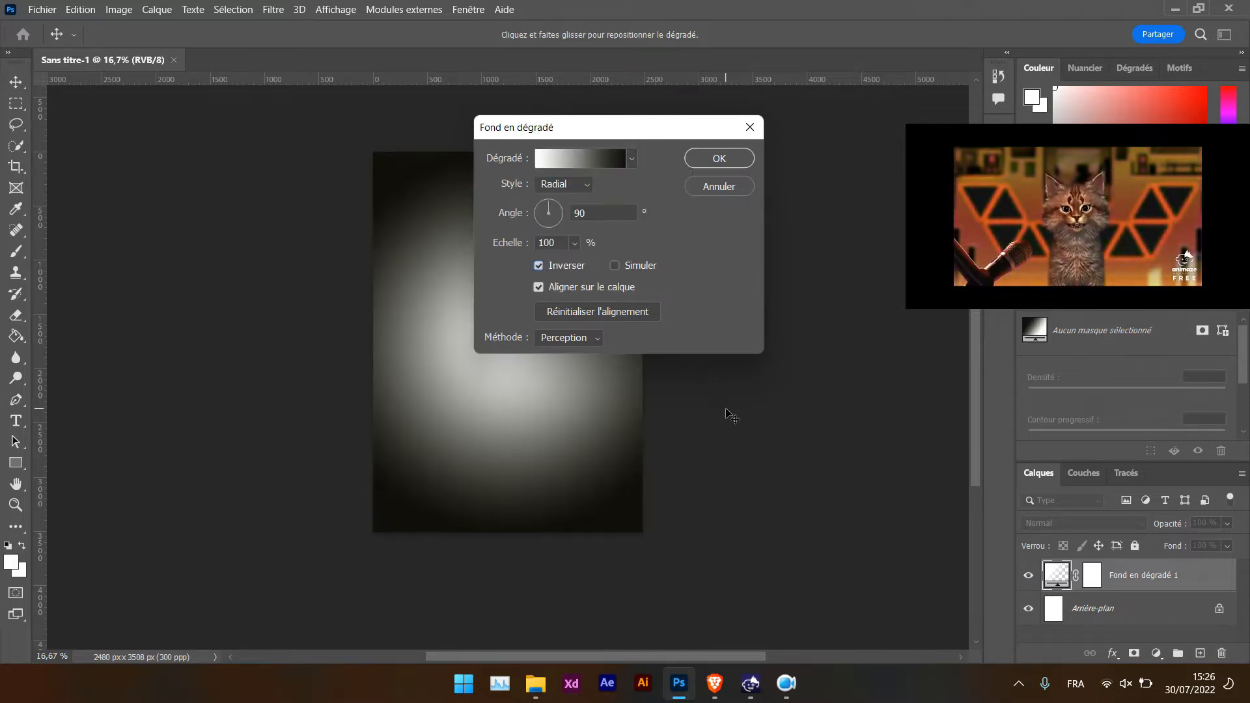
click(575, 244)
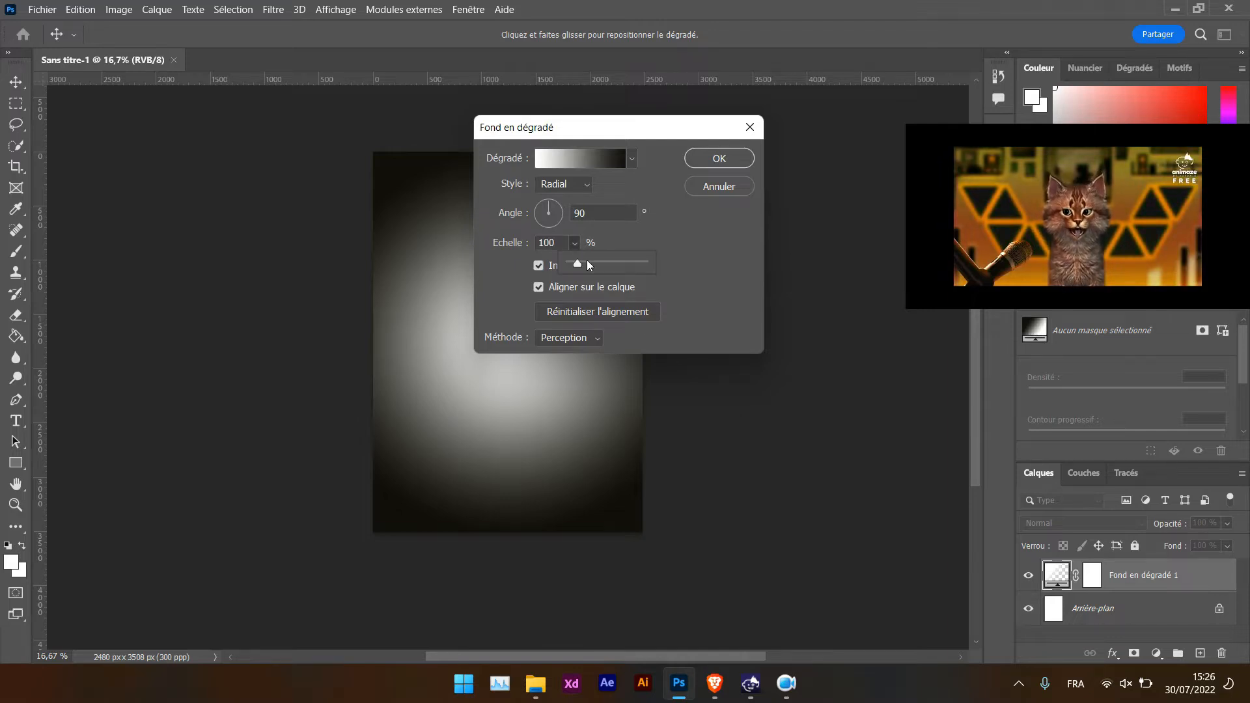
drag(578, 269, 637, 271)
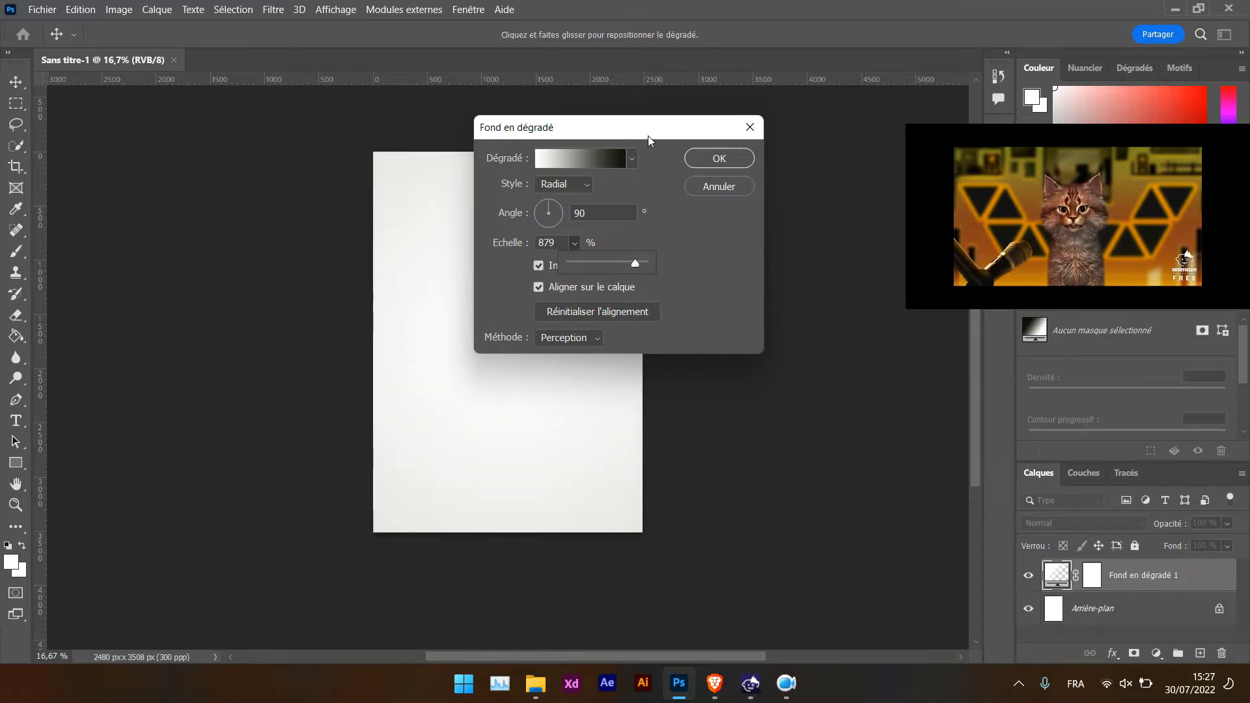
drag(647, 135, 809, 128)
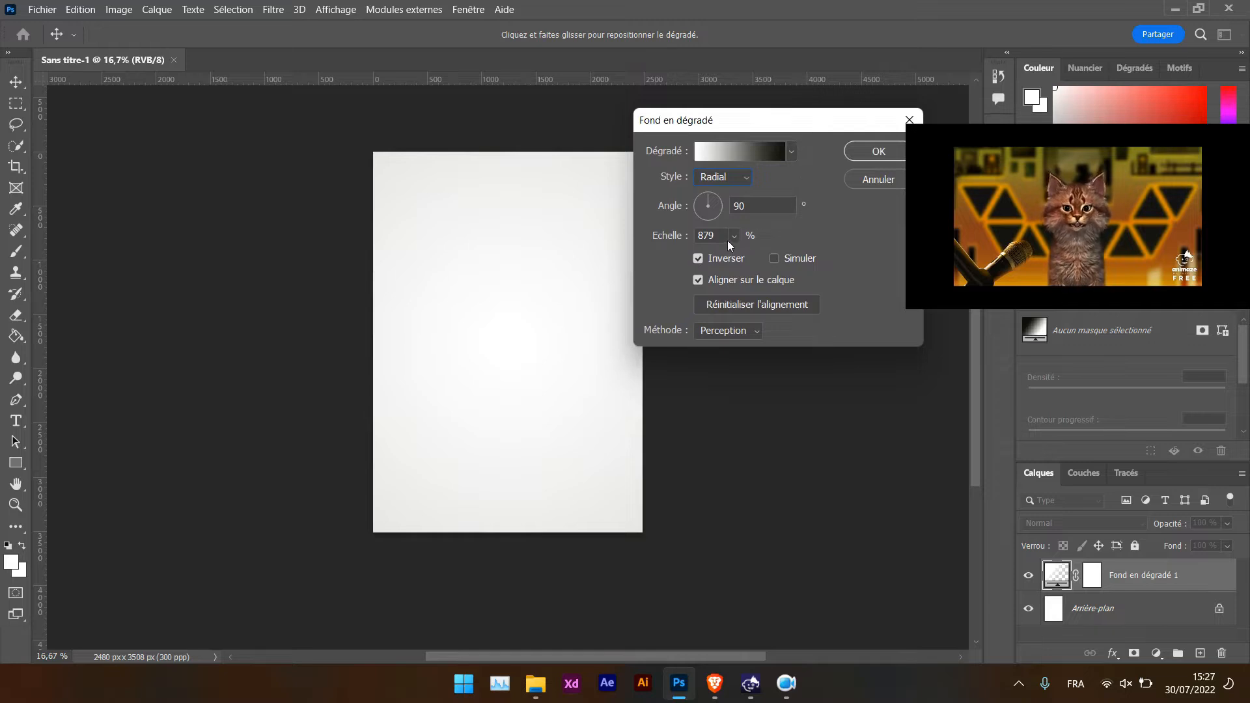
click(880, 151)
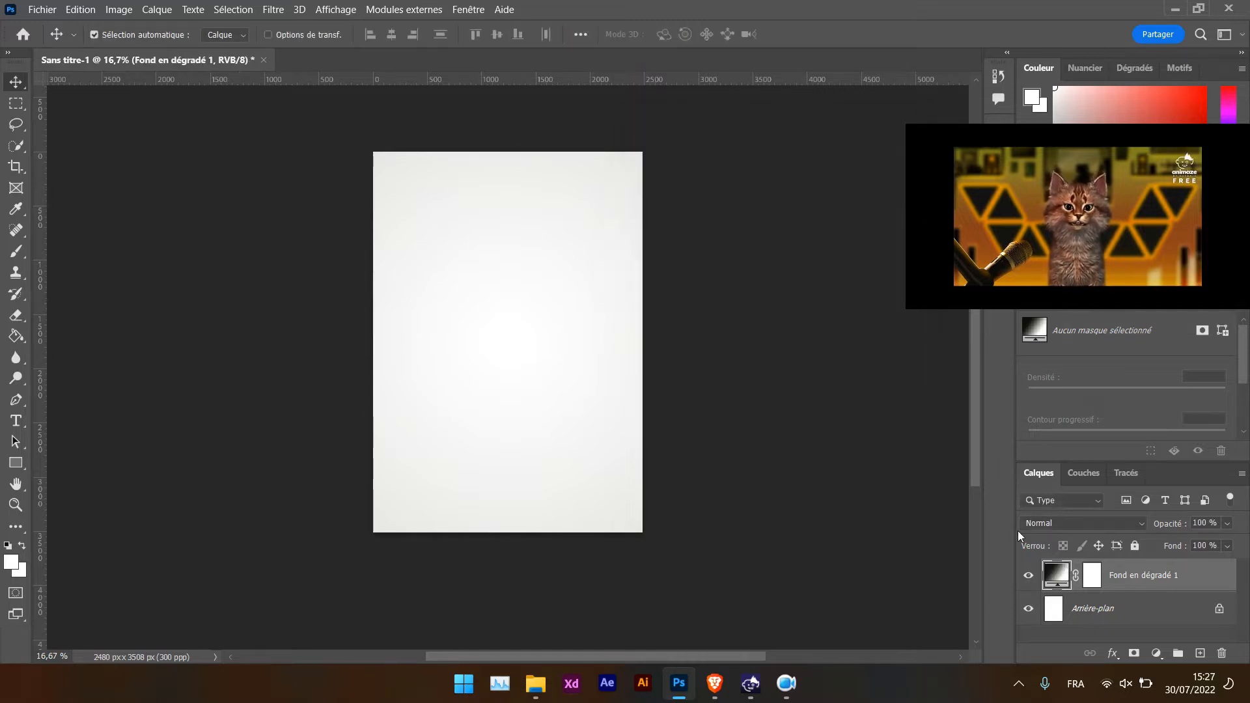
Step: Compare the page with and without the gradient fill layer by toggling the layer's visibility
click(1028, 575)
click(1028, 576)
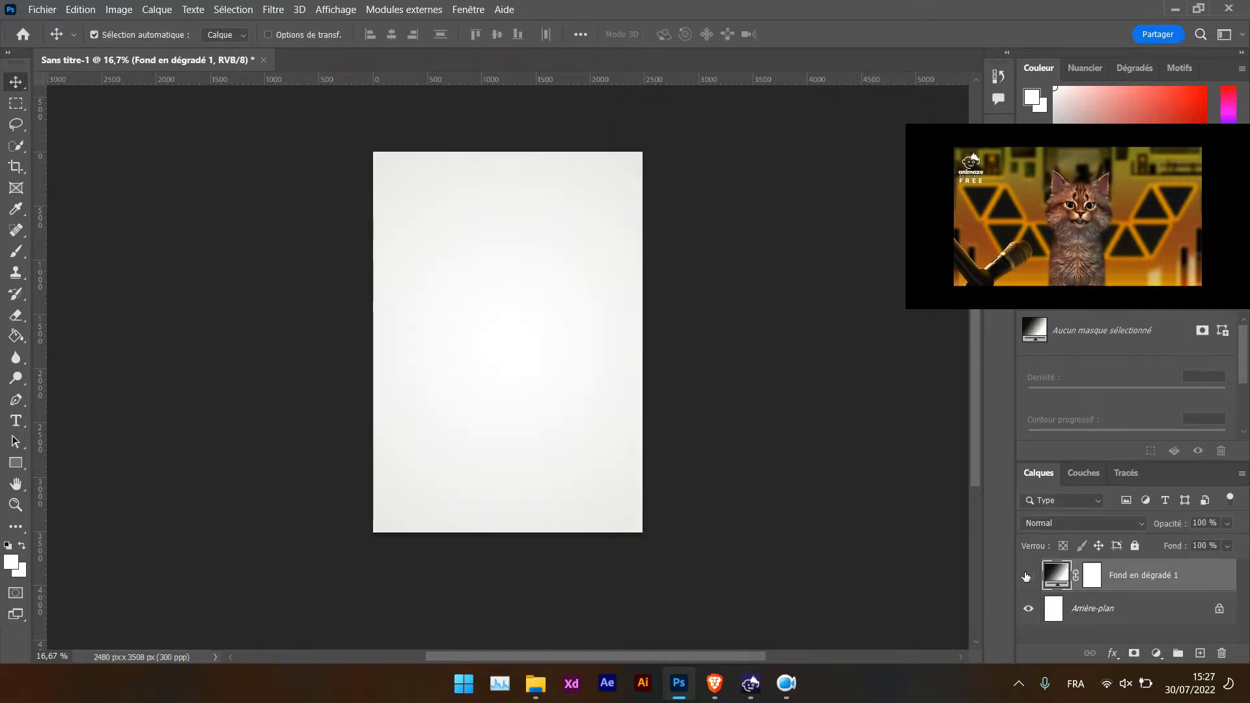
click(1028, 575)
click(1028, 576)
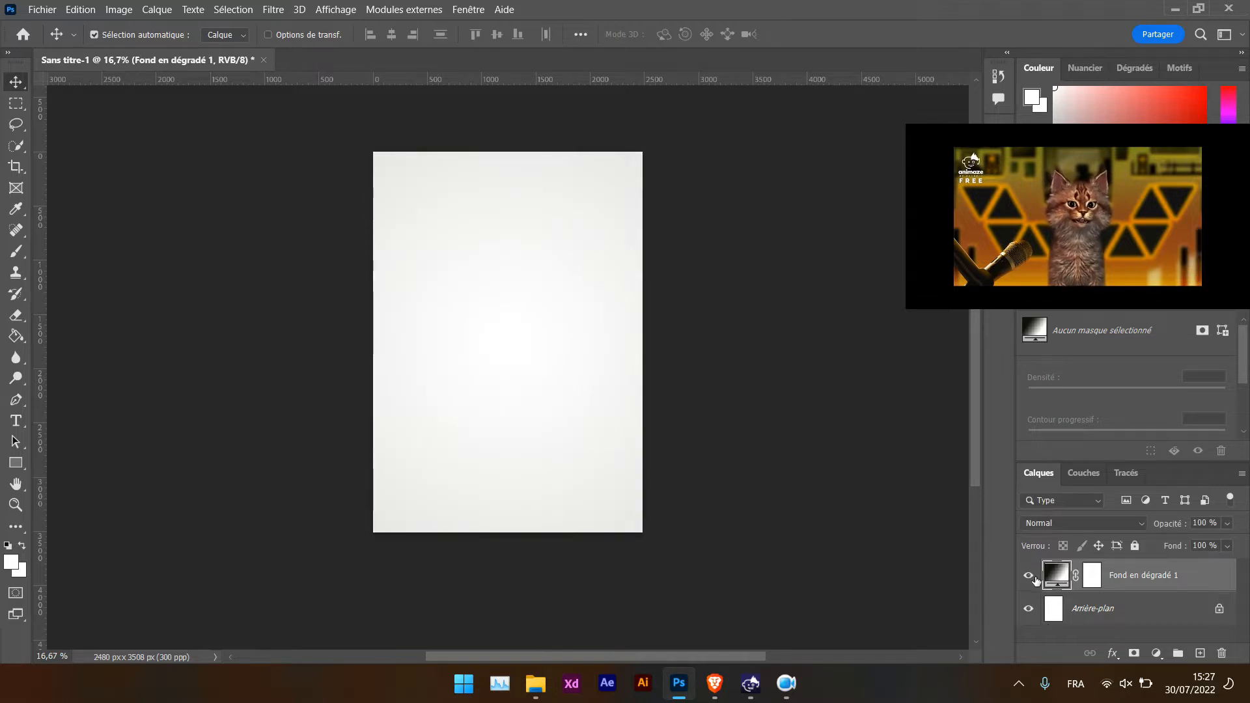
click(1029, 576)
click(1029, 576)
click(706, 359)
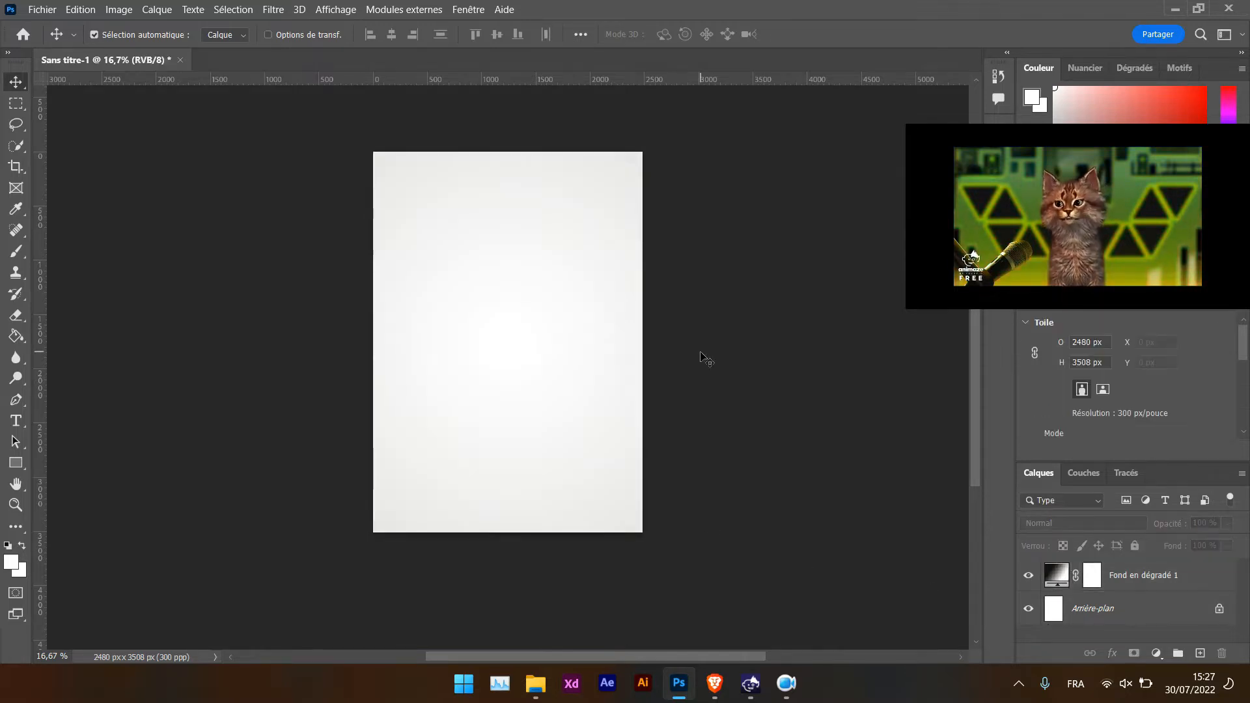
Step: Place the photo DSC_1022 from the Tuto Politique folder into the poster document
click(535, 682)
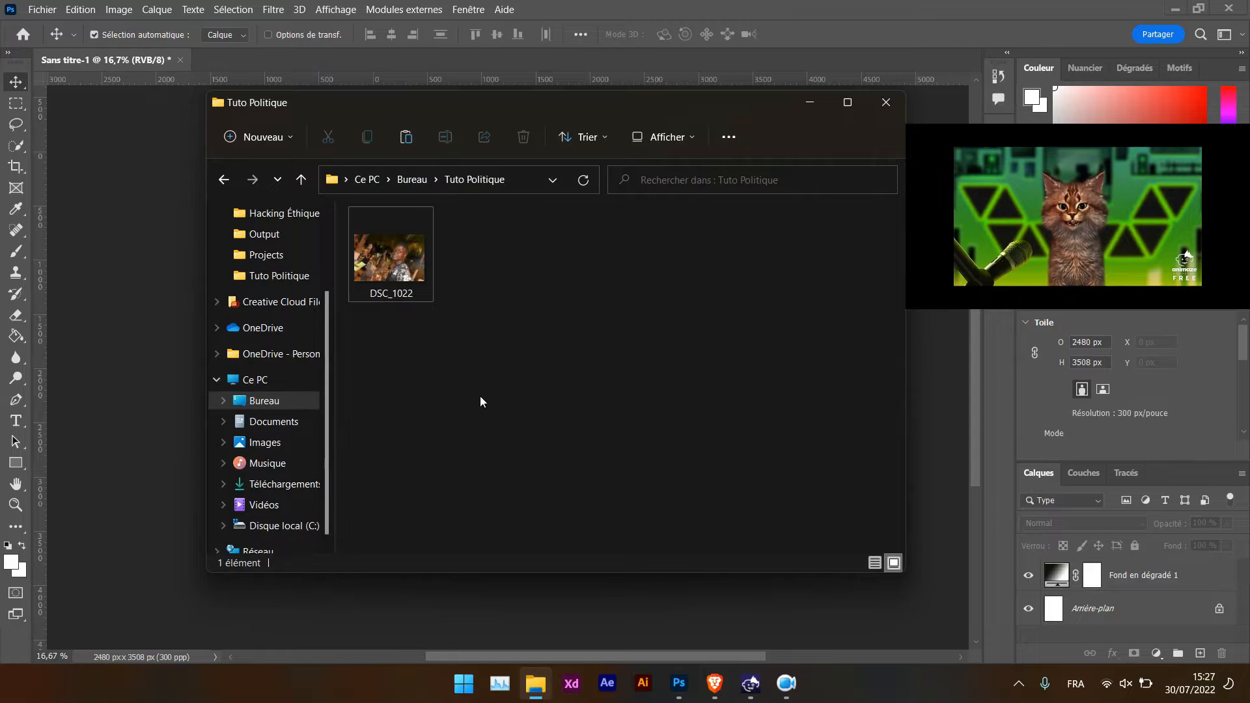
click(404, 263)
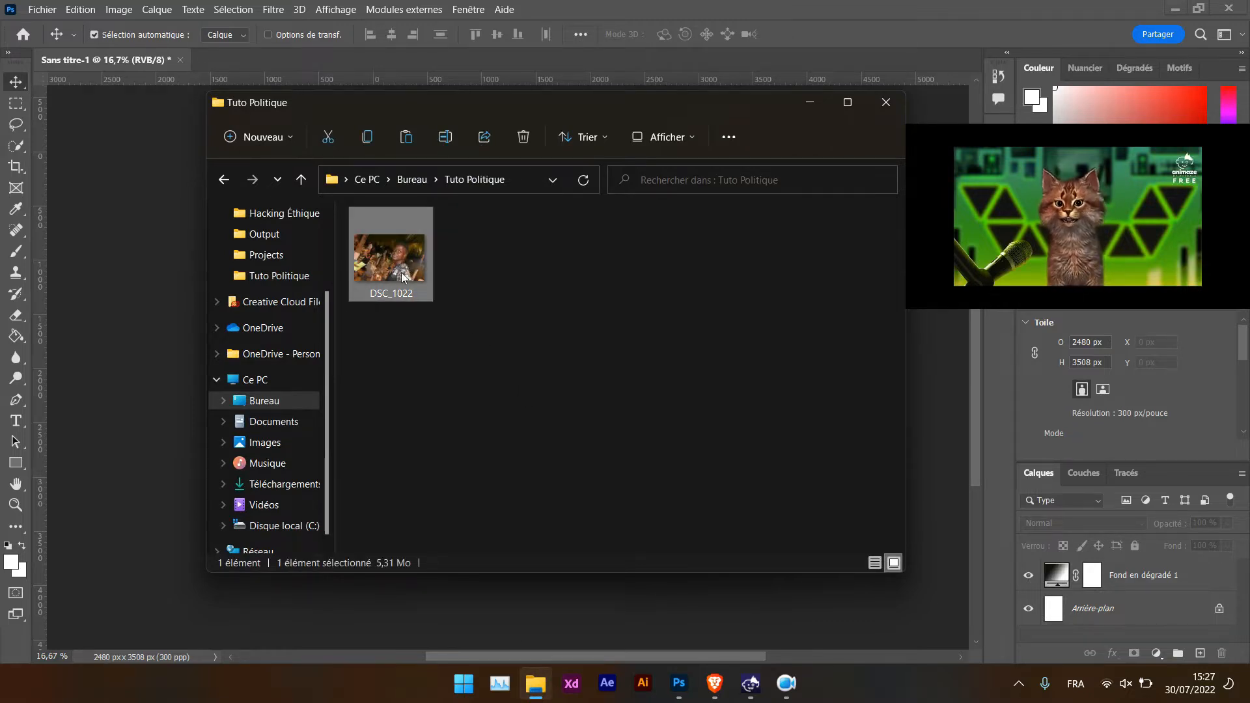
click(572, 306)
click(400, 276)
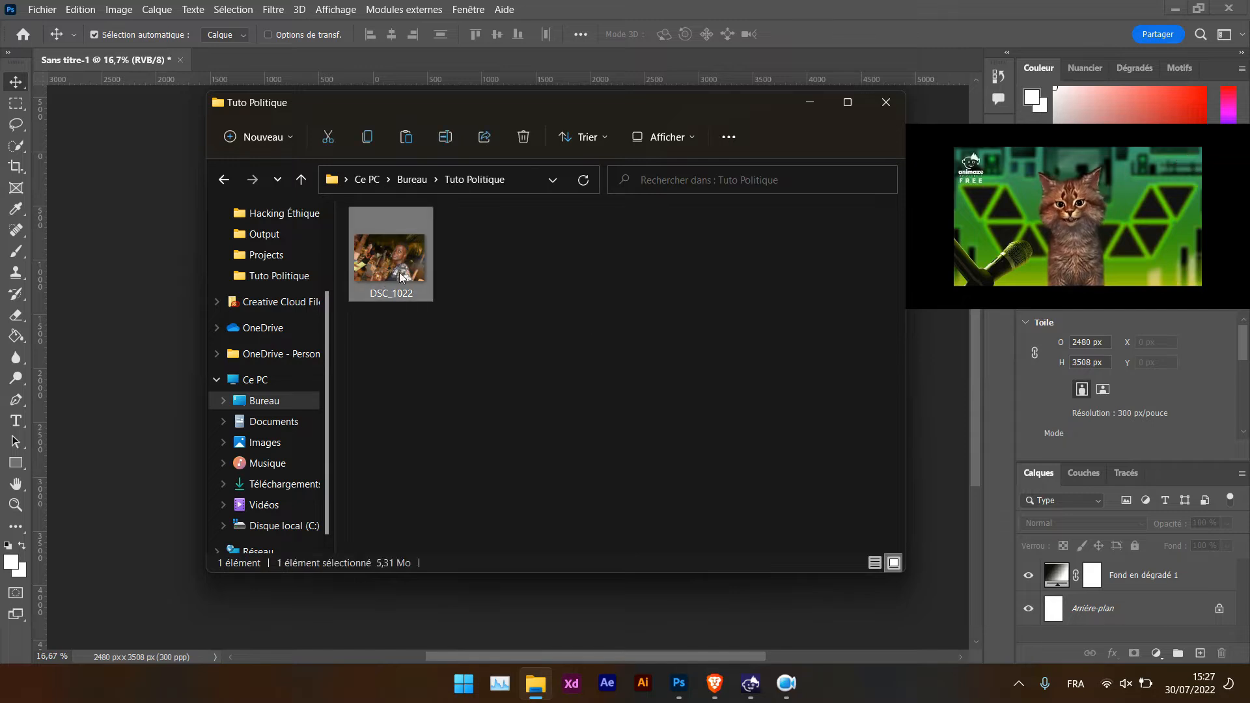
drag(408, 274, 226, 363)
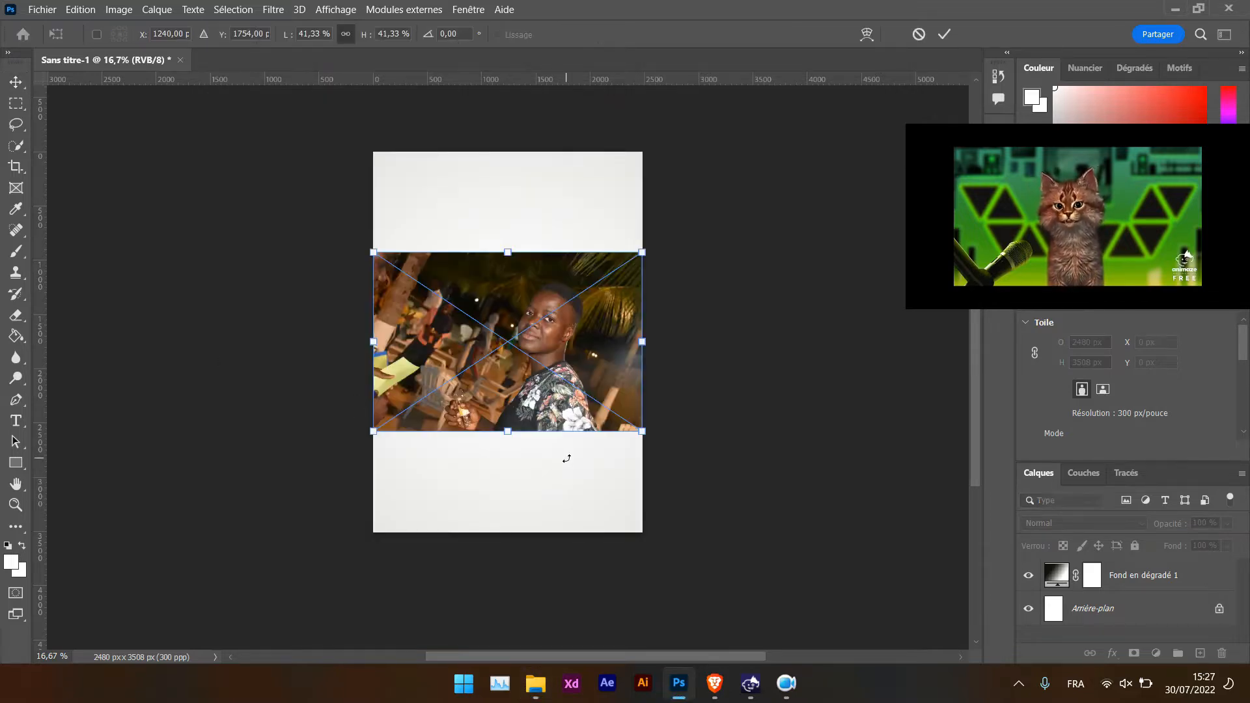
Step: Scale the placed photo to about 68%, rotate it about -19.5° so the man sits upright on the page, and commit the transformation
drag(526, 342, 670, 423)
drag(573, 357, 575, 400)
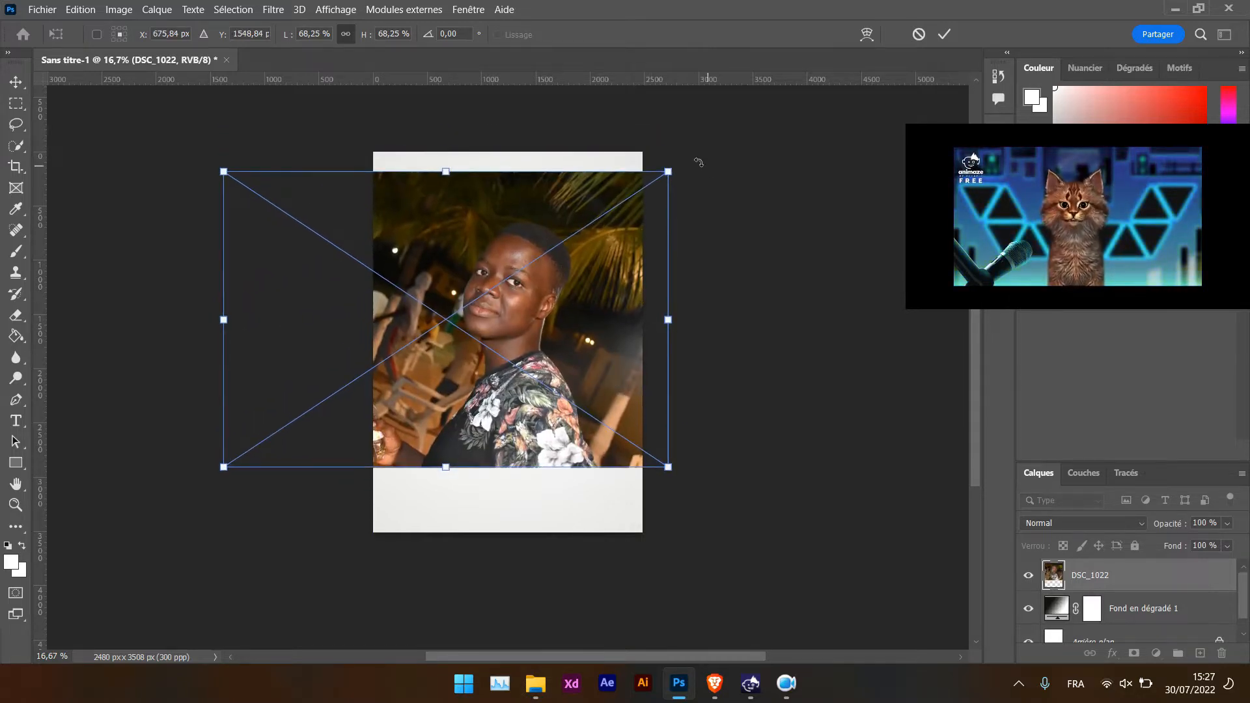
drag(691, 158, 632, 215)
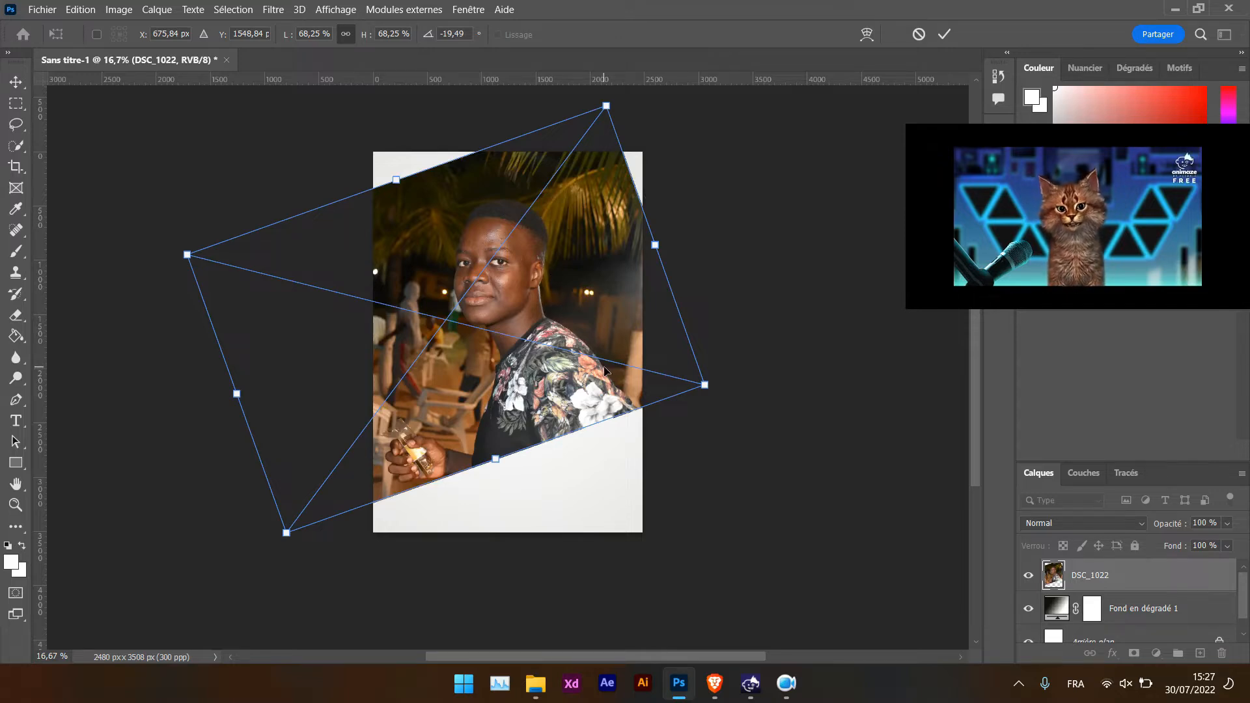
click(939, 40)
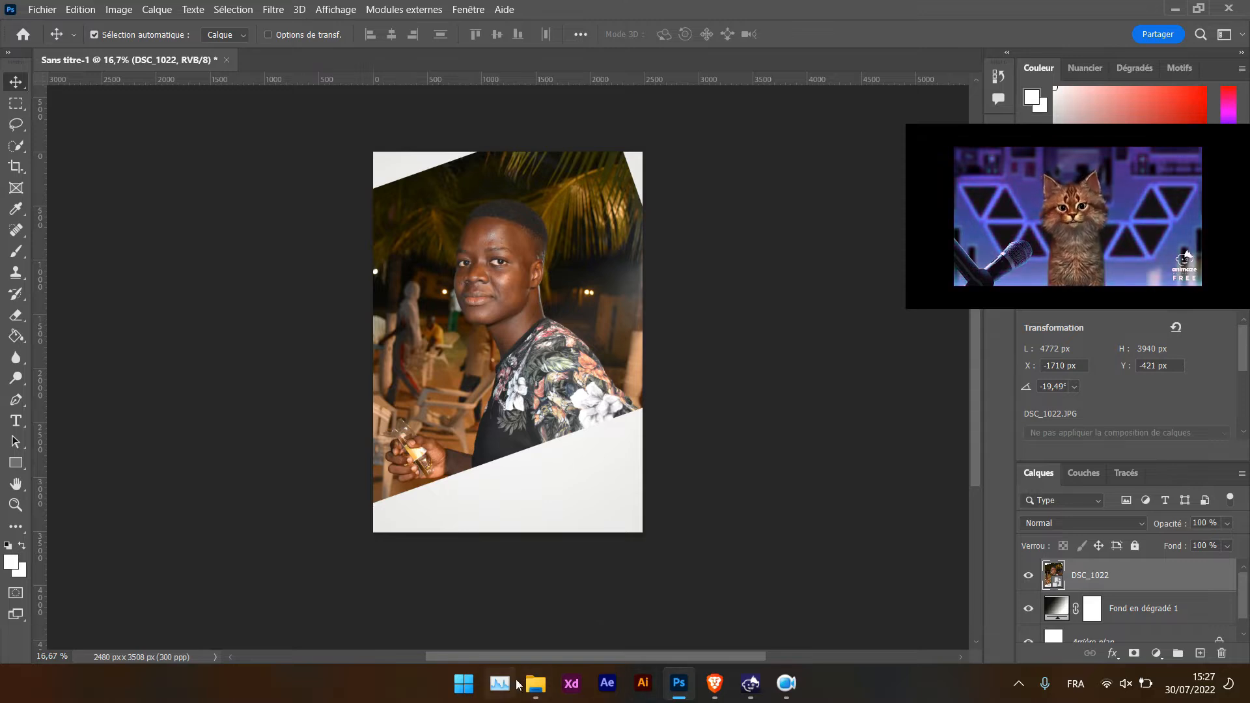
Step: Switch to the Brave browser window showing the Google search page
mouse_move(714, 683)
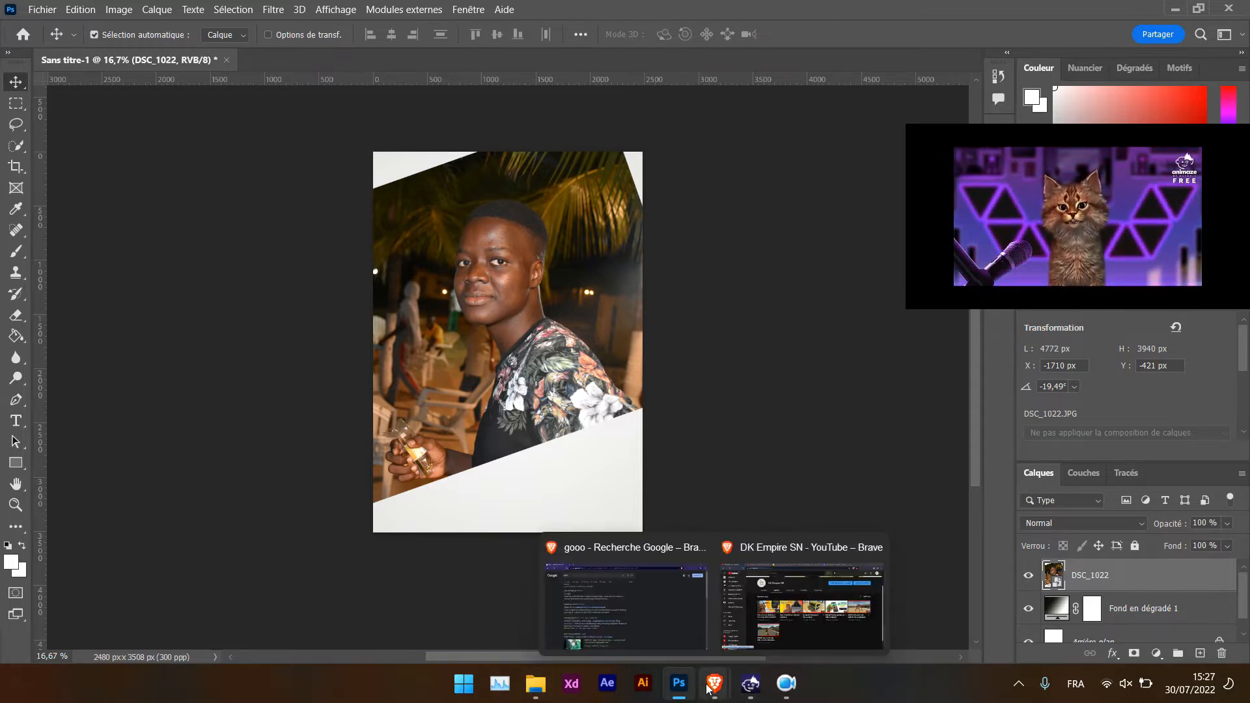
click(664, 630)
click(279, 100)
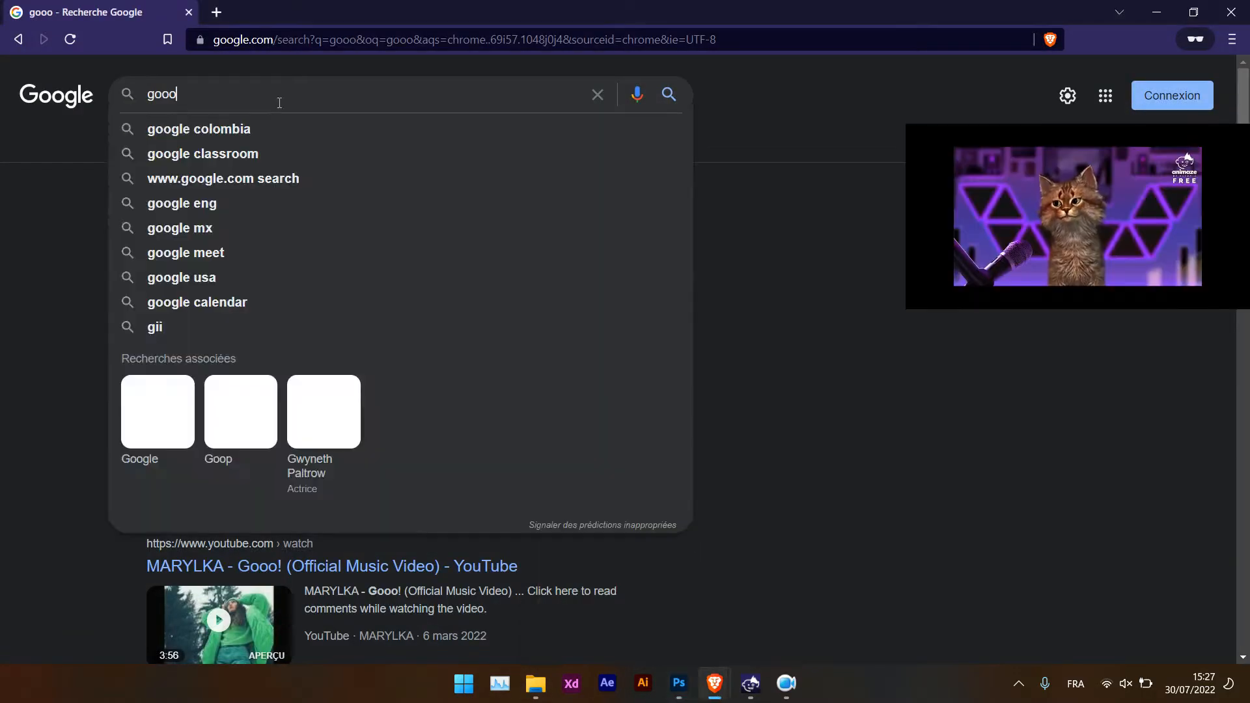
Step: Try to open the site pngeggg.com
click(279, 45)
text(p)
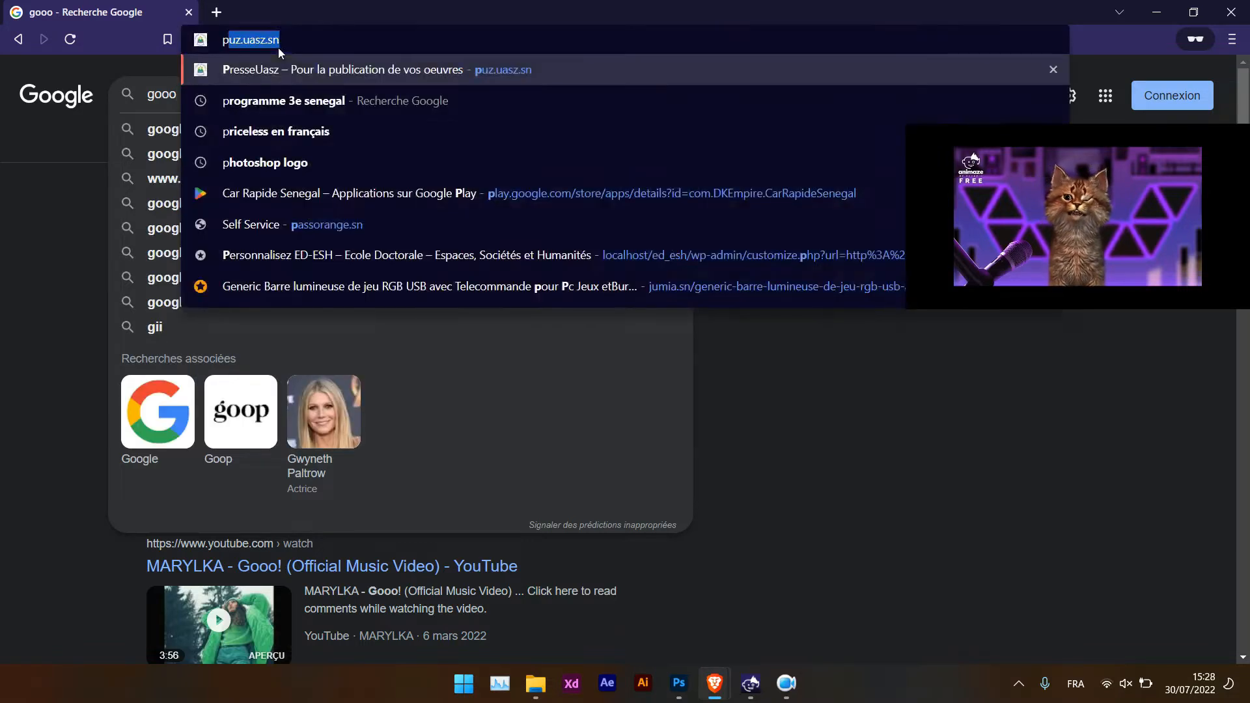
text(nge)
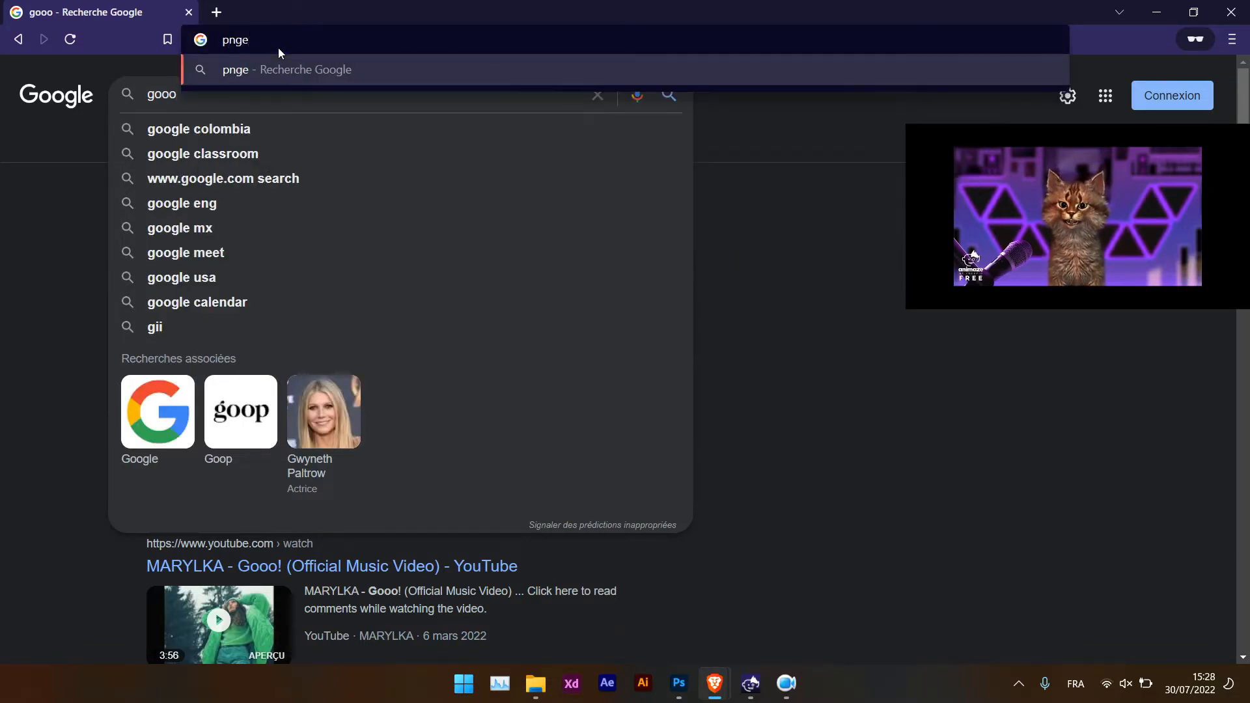
text(ggg.com)
key(Return)
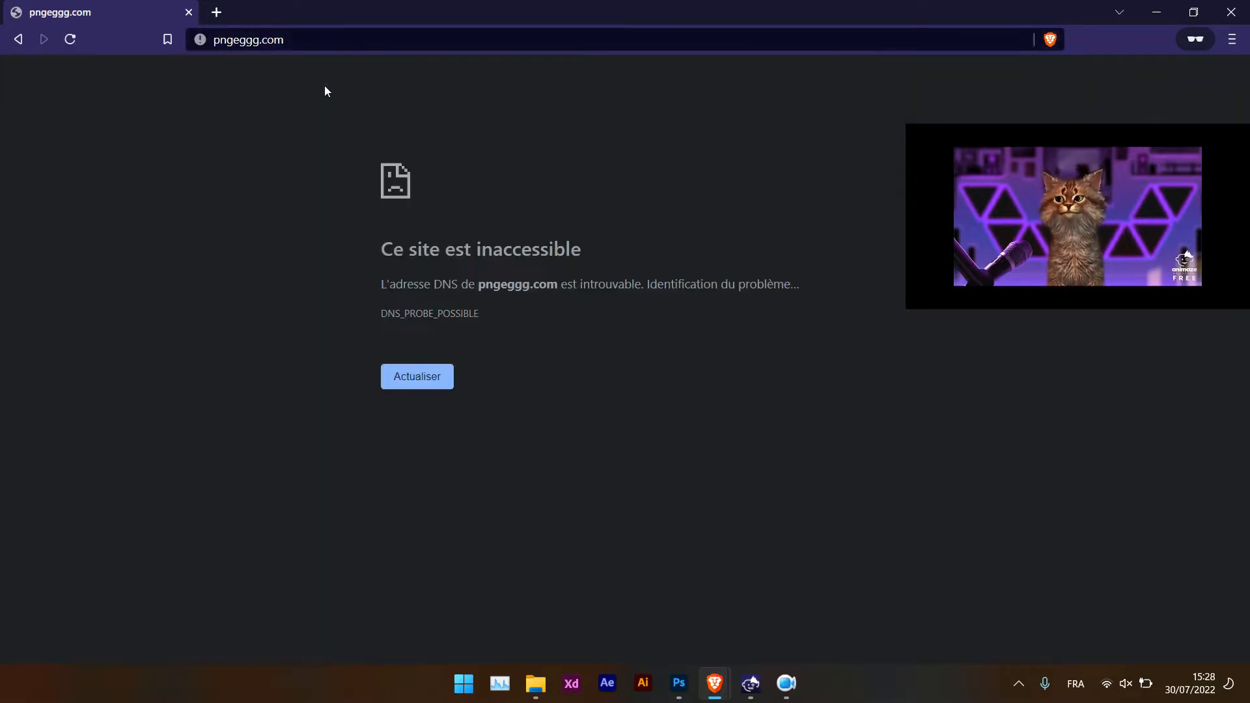
Step: Search Google for pngegg and open the PNGEgg transparent images site from the results
click(222, 41)
text(pngegg)
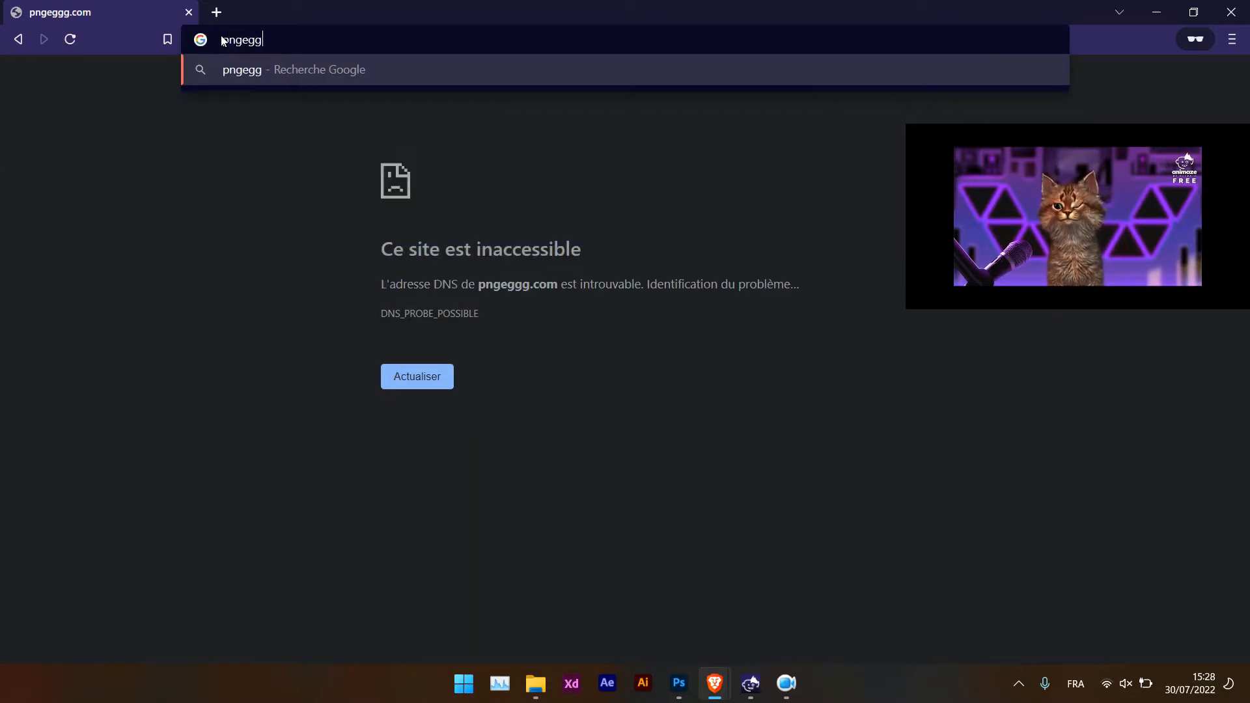
key(Return)
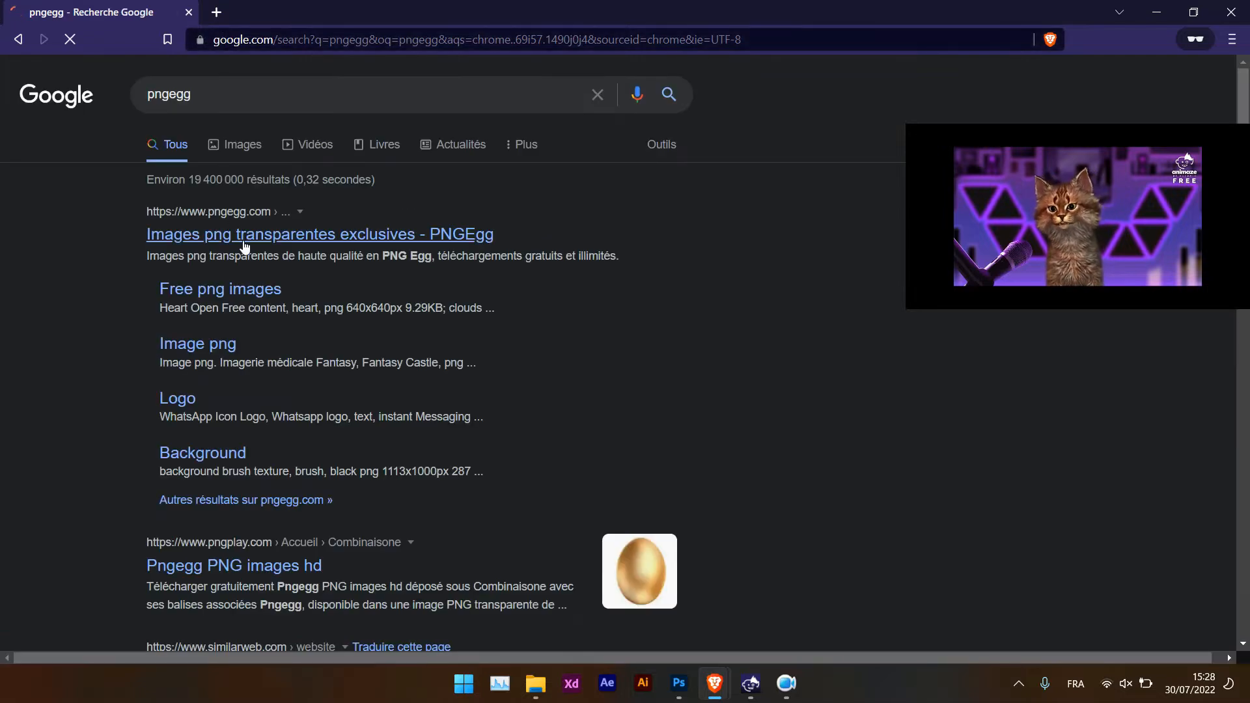
click(253, 249)
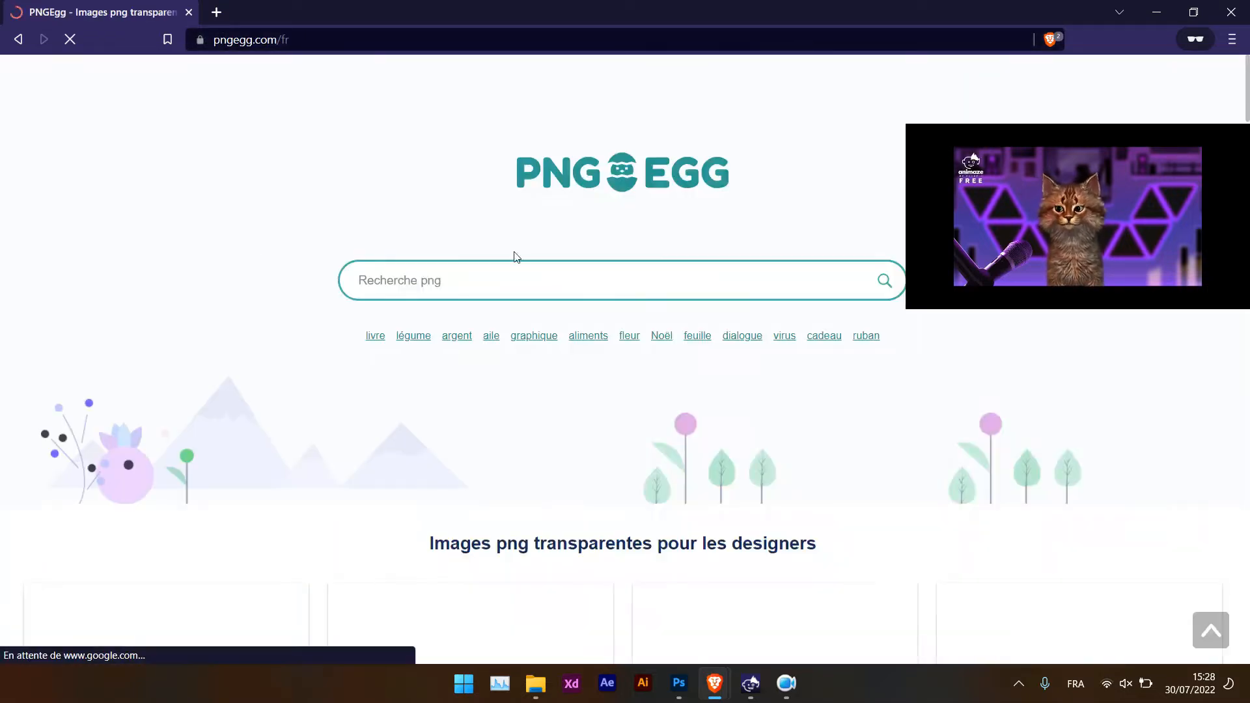
Step: Search PNGEgg for costume and browse the suit images
click(523, 279)
text(costume)
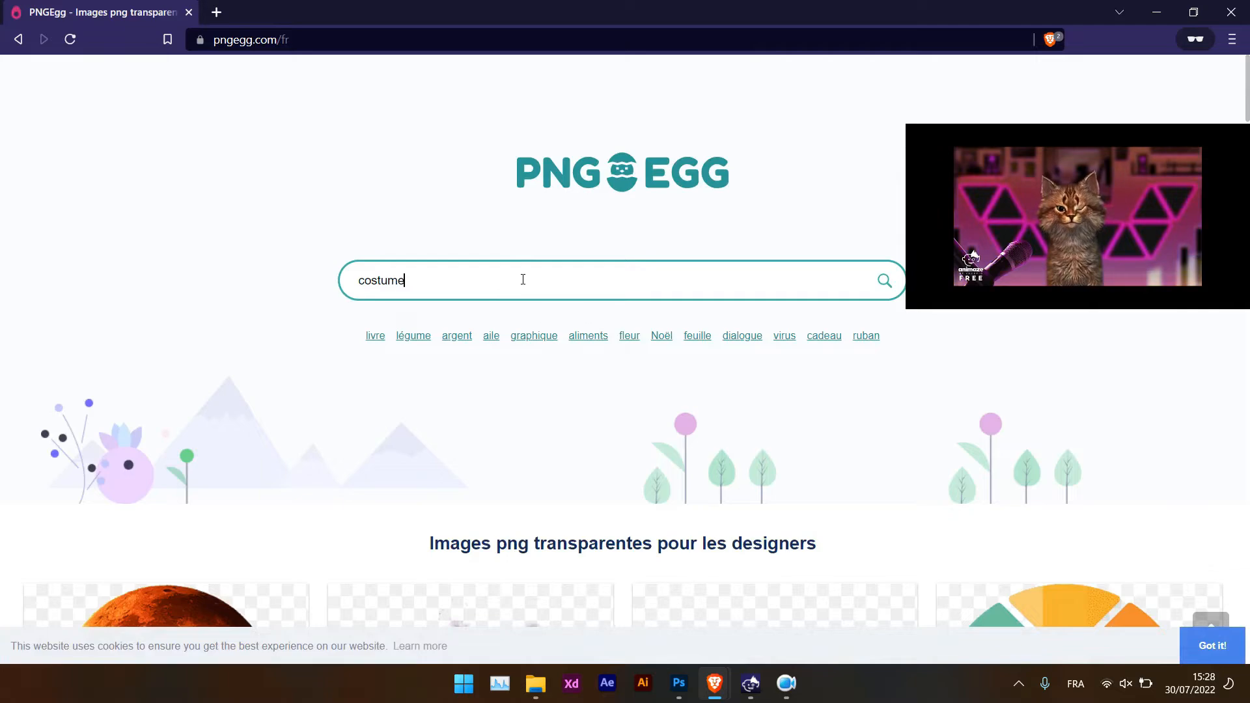
key(Return)
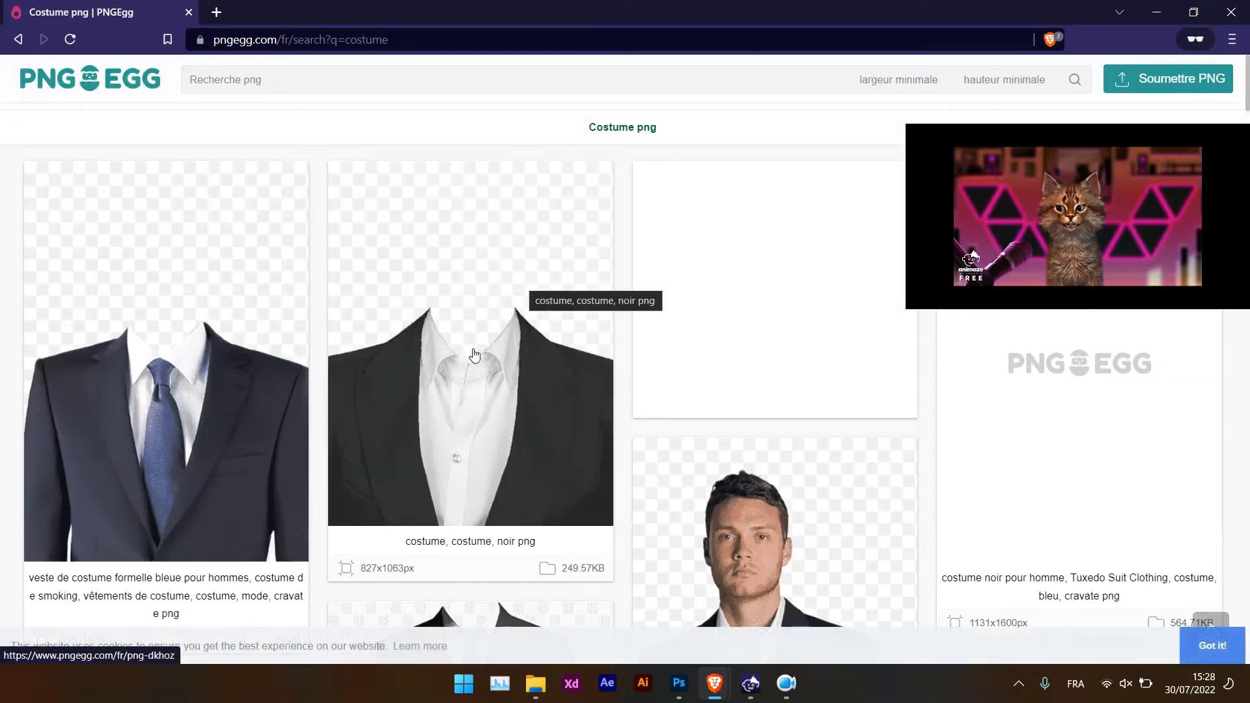
scroll(497, 438, down, 5)
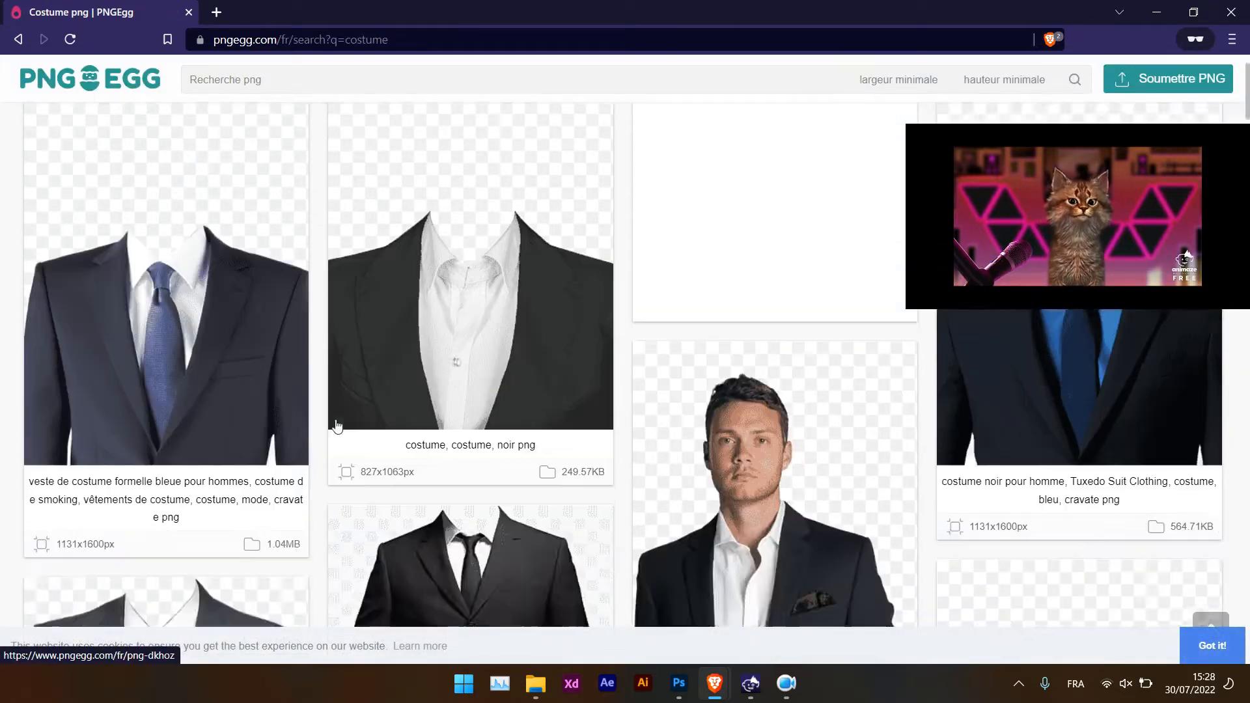
scroll(498, 438, down, 6)
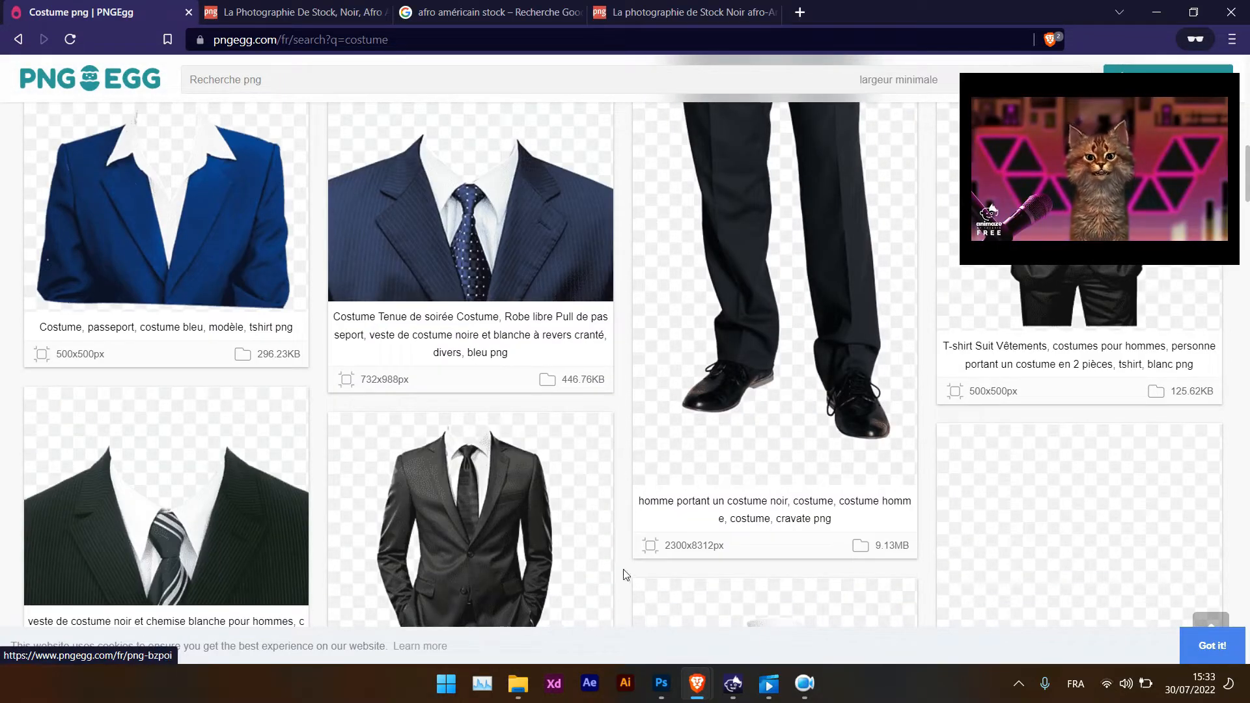
Step: Look at the photo and the suit image Sans titre-1 in the Tuto Politique folder, and switch to the Photoshop document
click(519, 684)
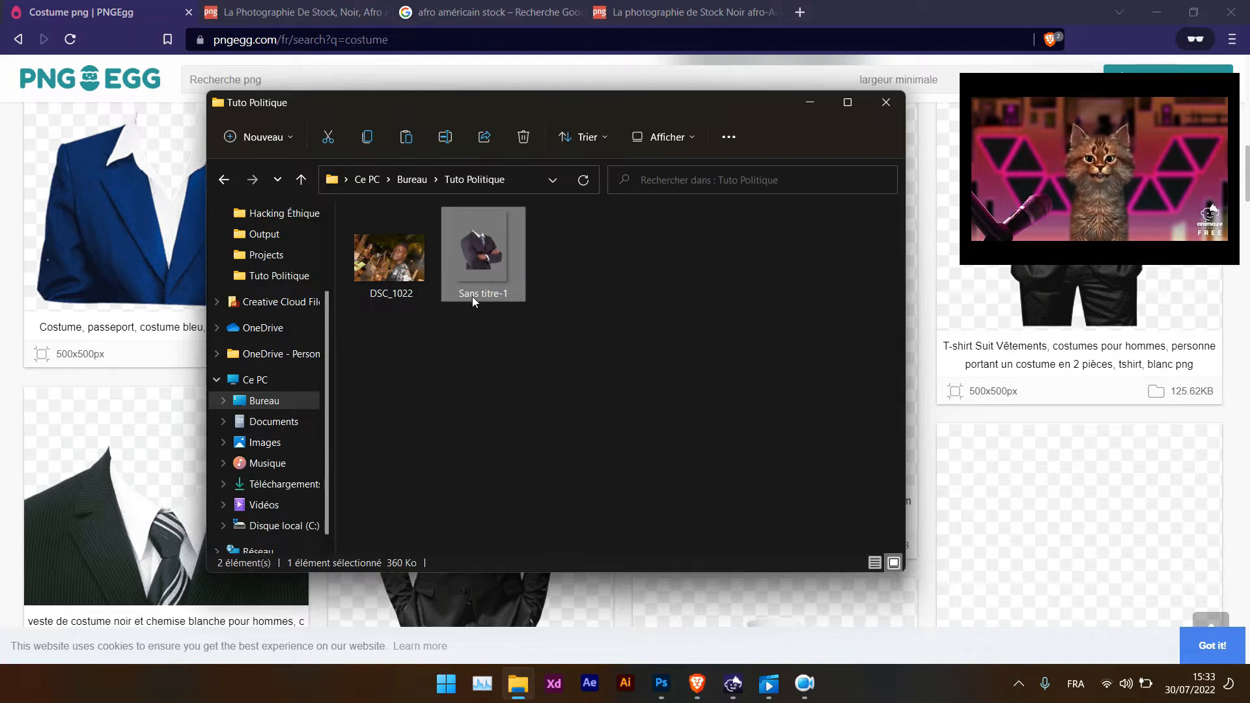
click(707, 692)
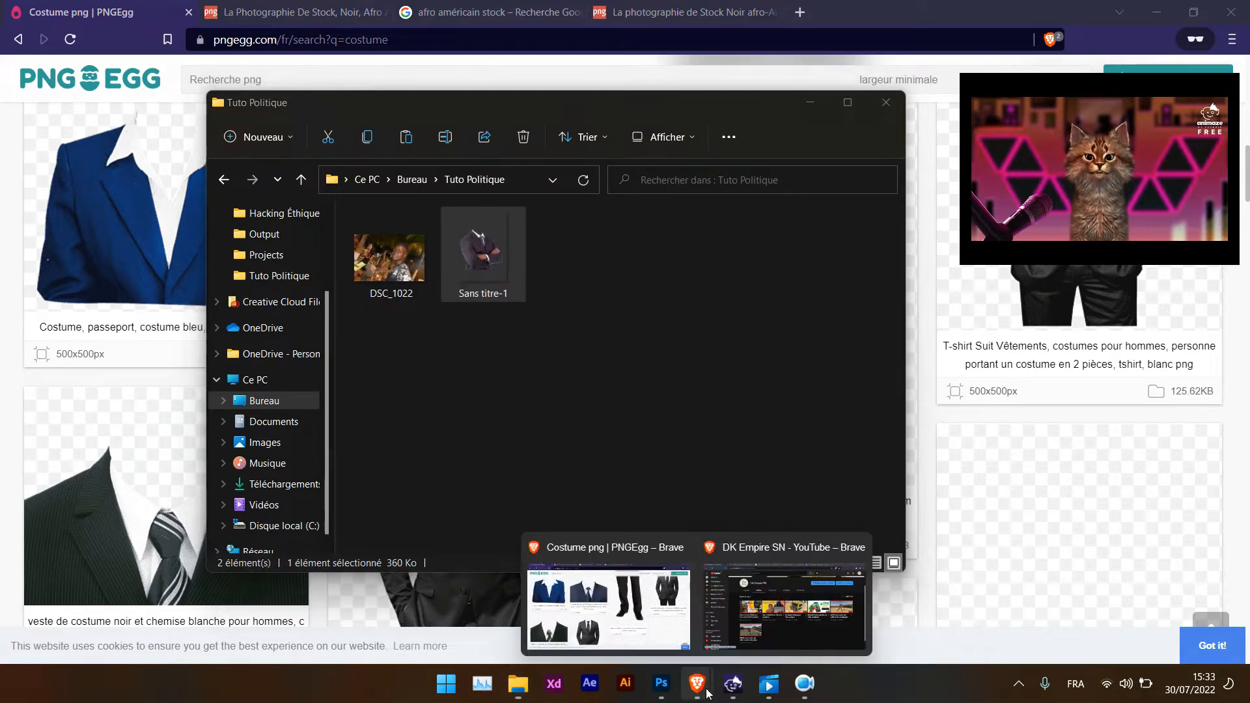
click(393, 304)
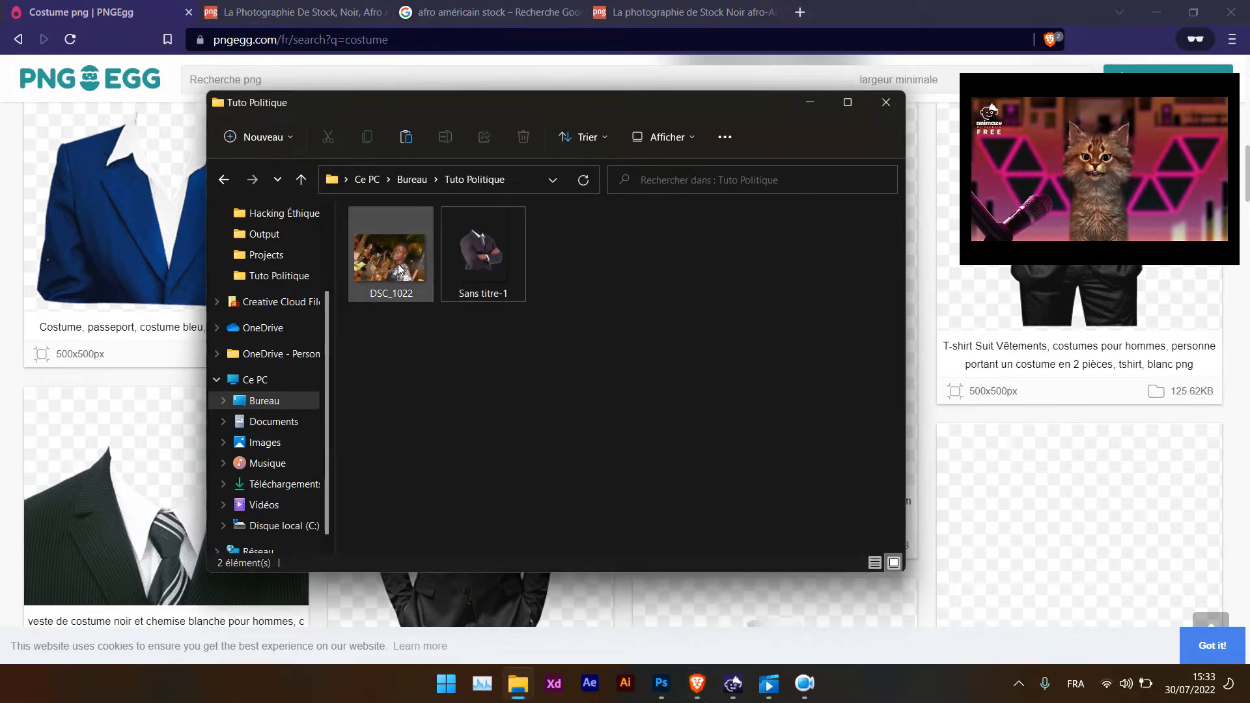
click(660, 684)
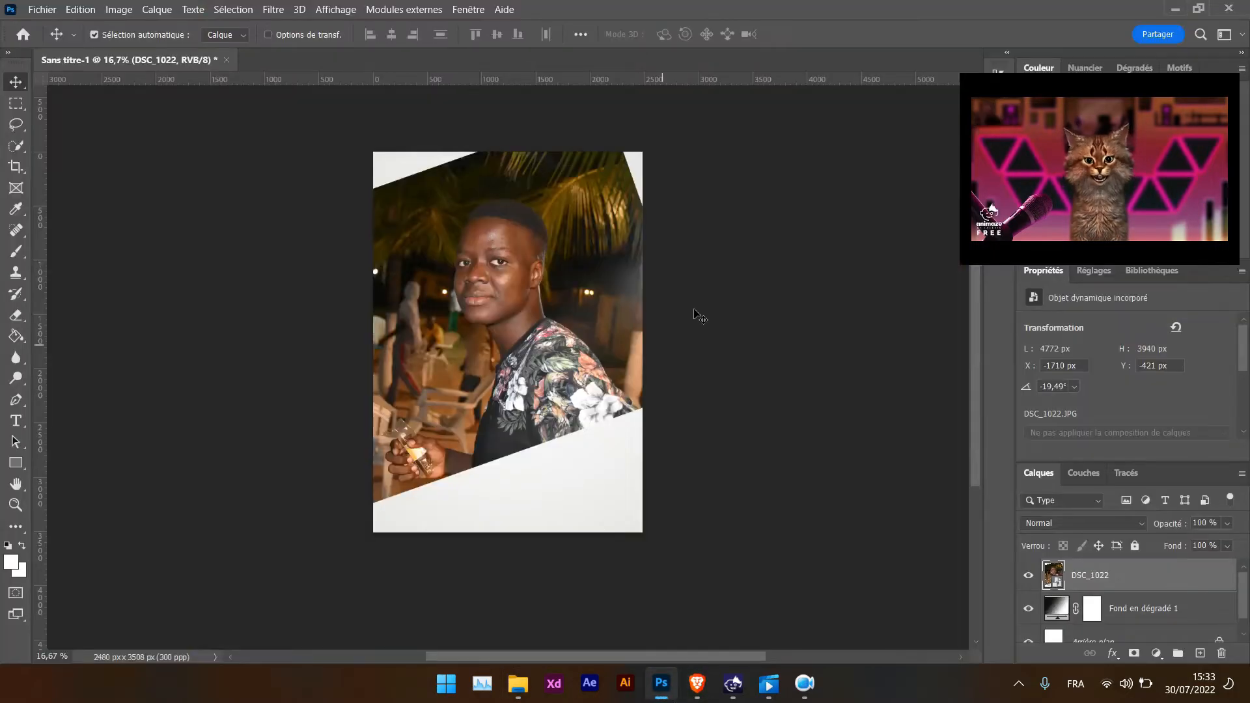
Step: Try to copy the suit image Sans titre-1 from the Tuto Politique folder and paste it into the Photoshop poster
click(511, 691)
right_click(452, 225)
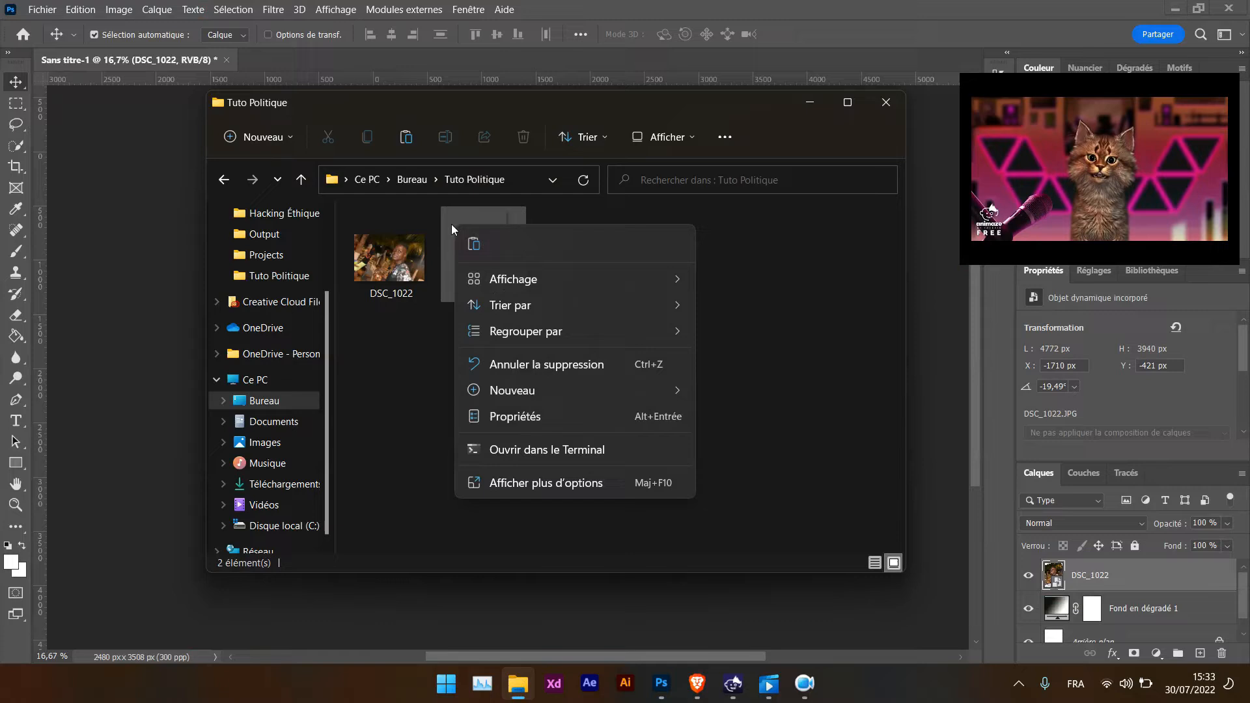
click(547, 483)
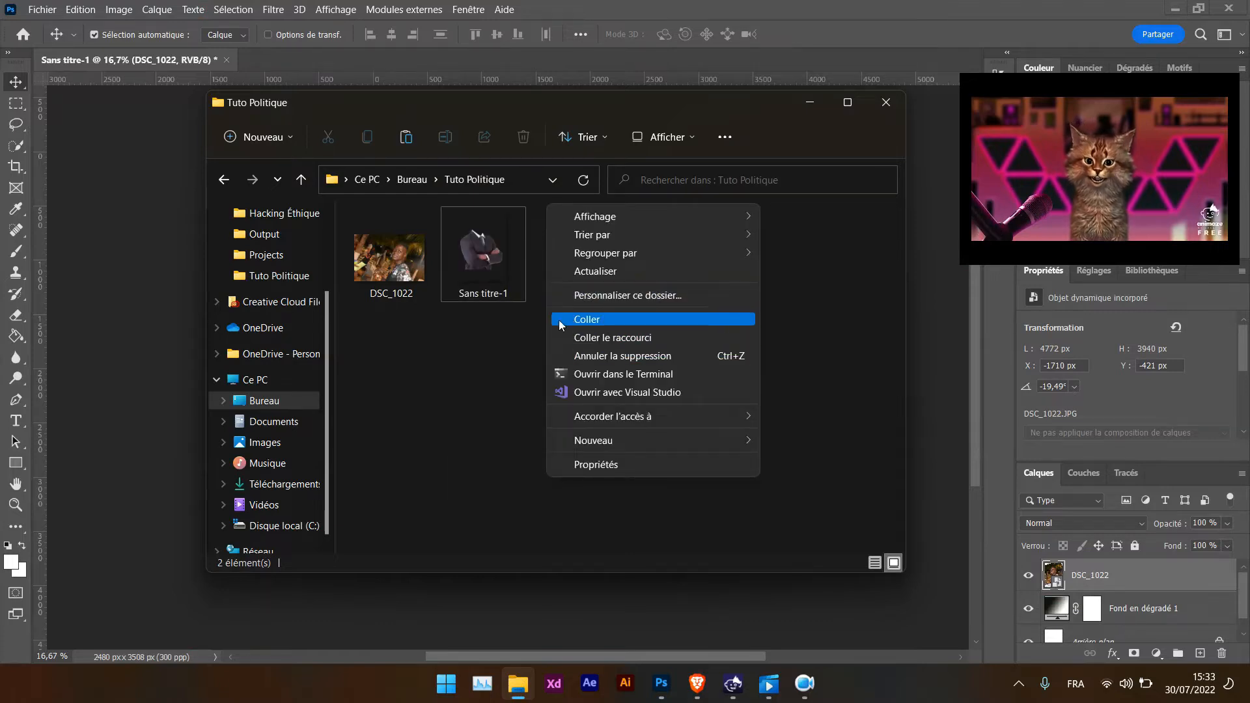
click(510, 292)
right_click(511, 291)
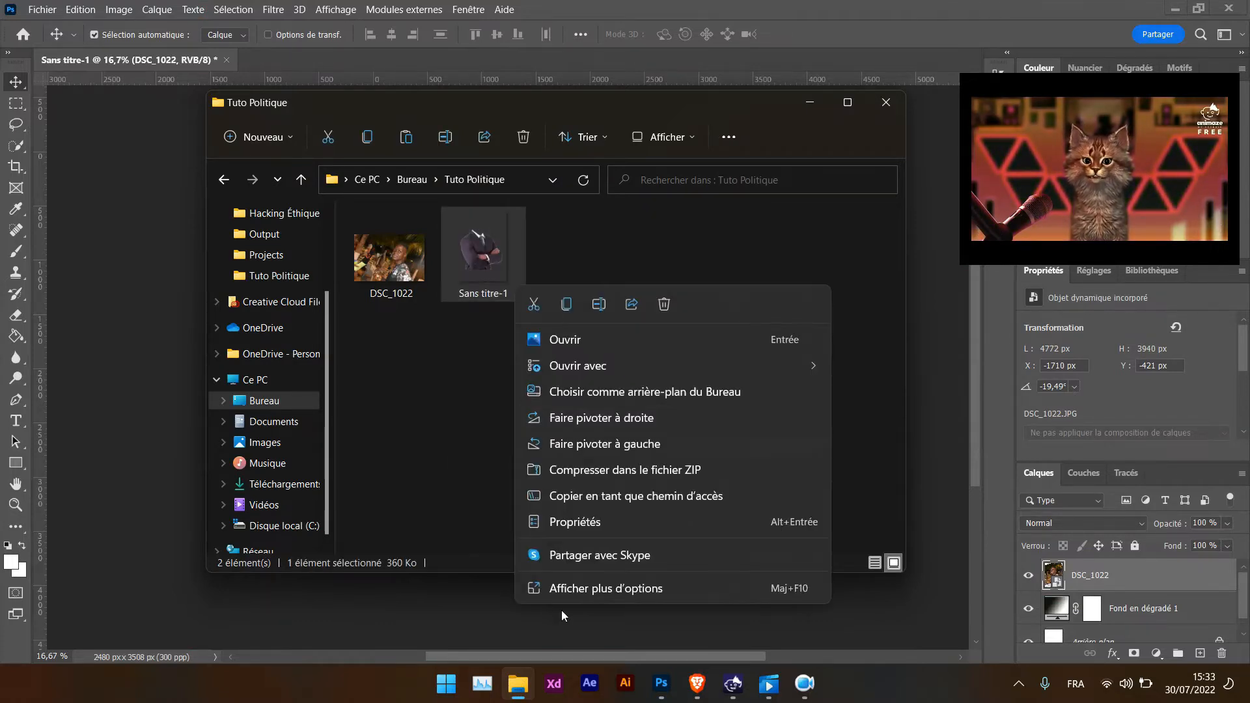
click(564, 594)
click(582, 495)
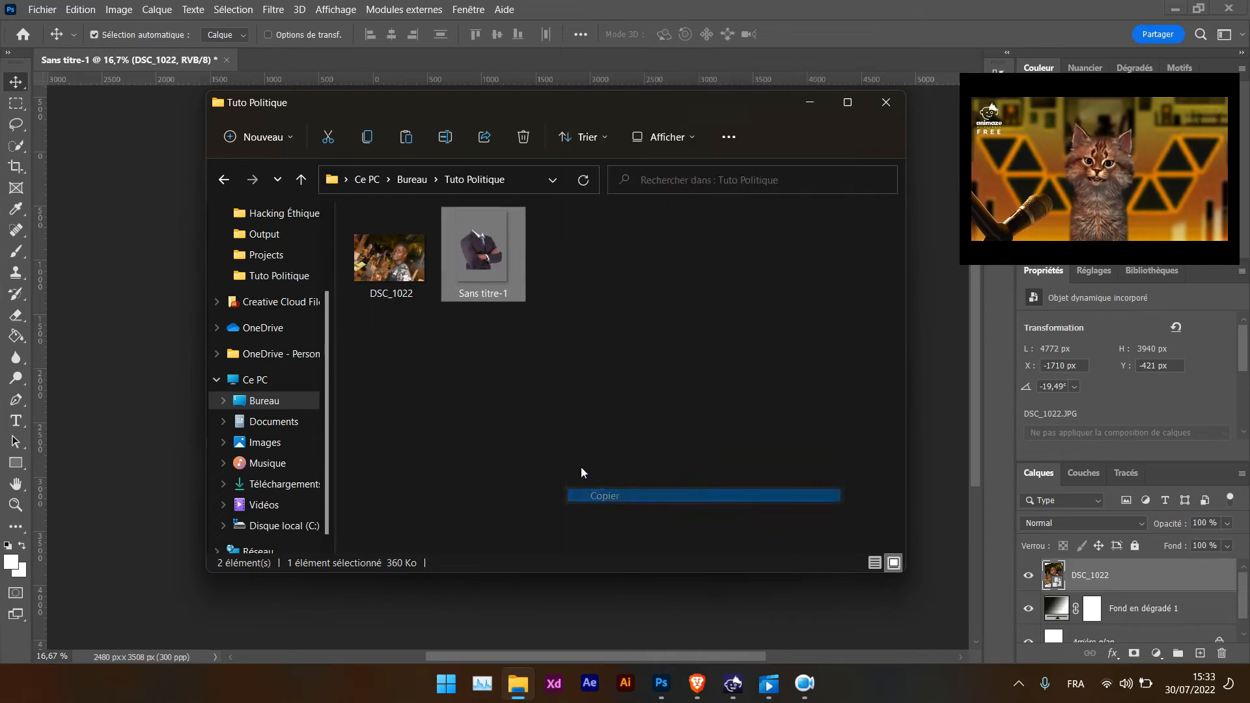
click(150, 480)
right_click(327, 285)
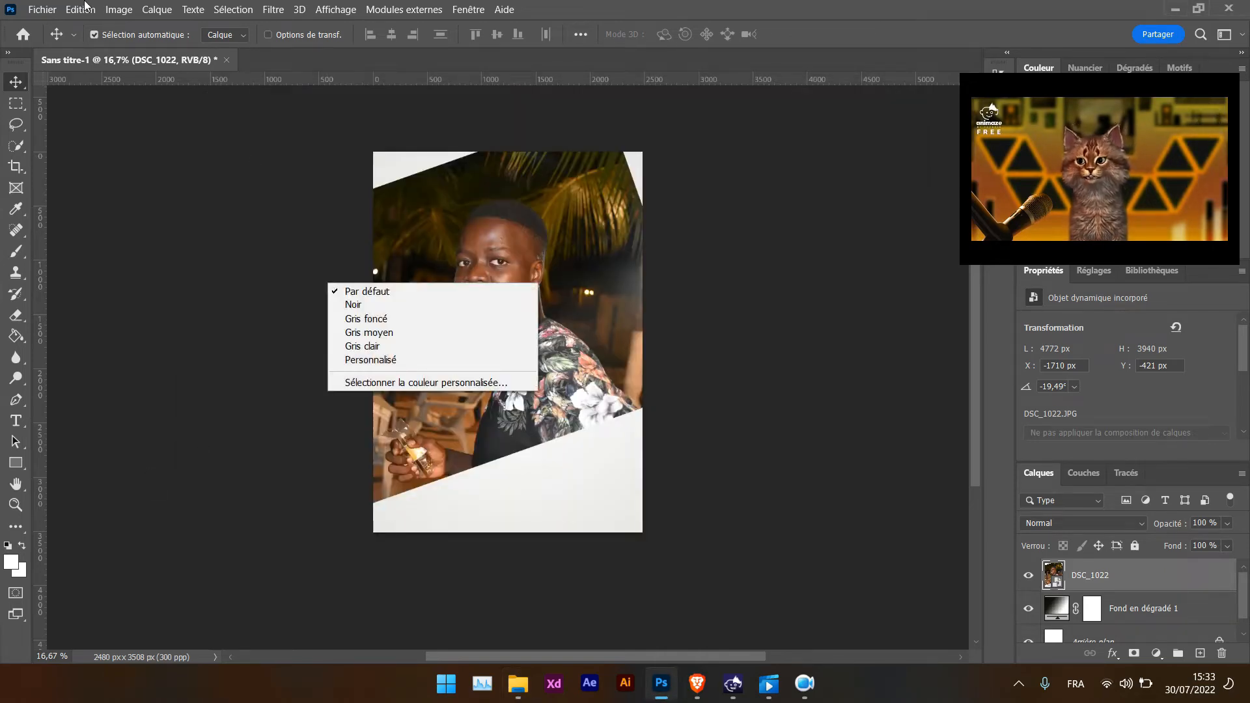
click(86, 7)
click(87, 9)
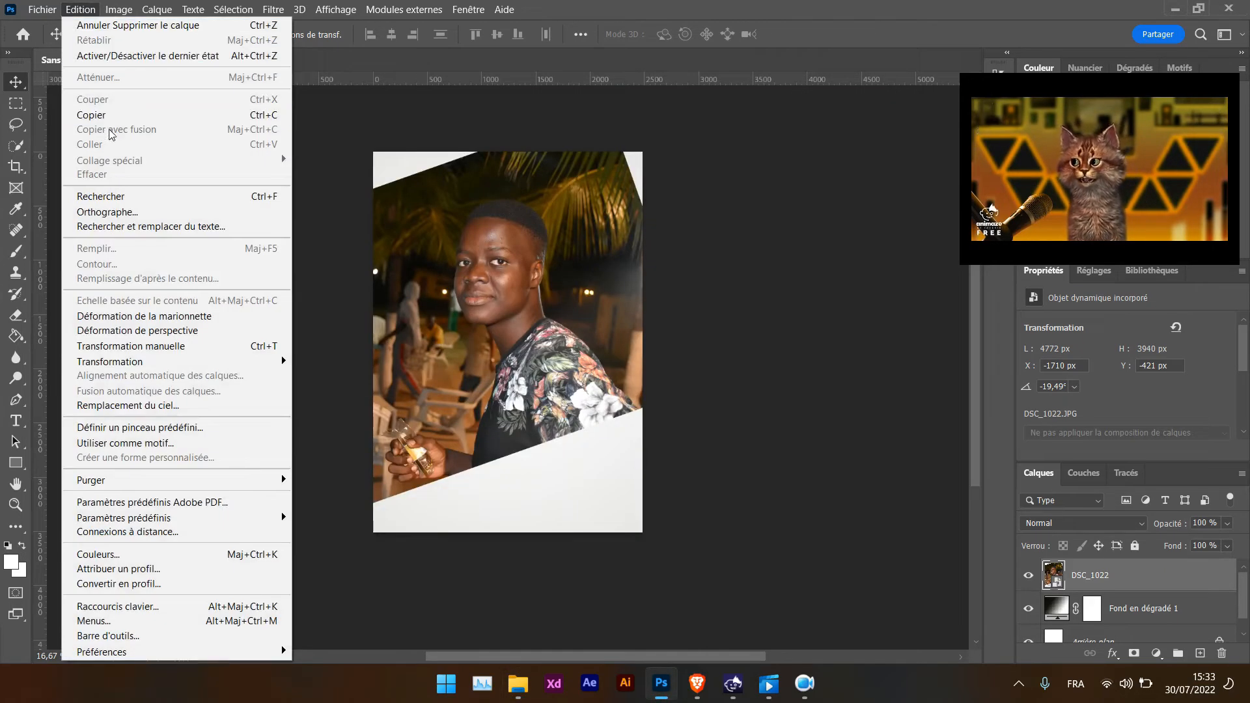
click(398, 595)
Step: Place Sans titre-1 from the Tuto Politique folder in the poster at 100% scale, positioned over the man's lower body, and commit it
click(518, 683)
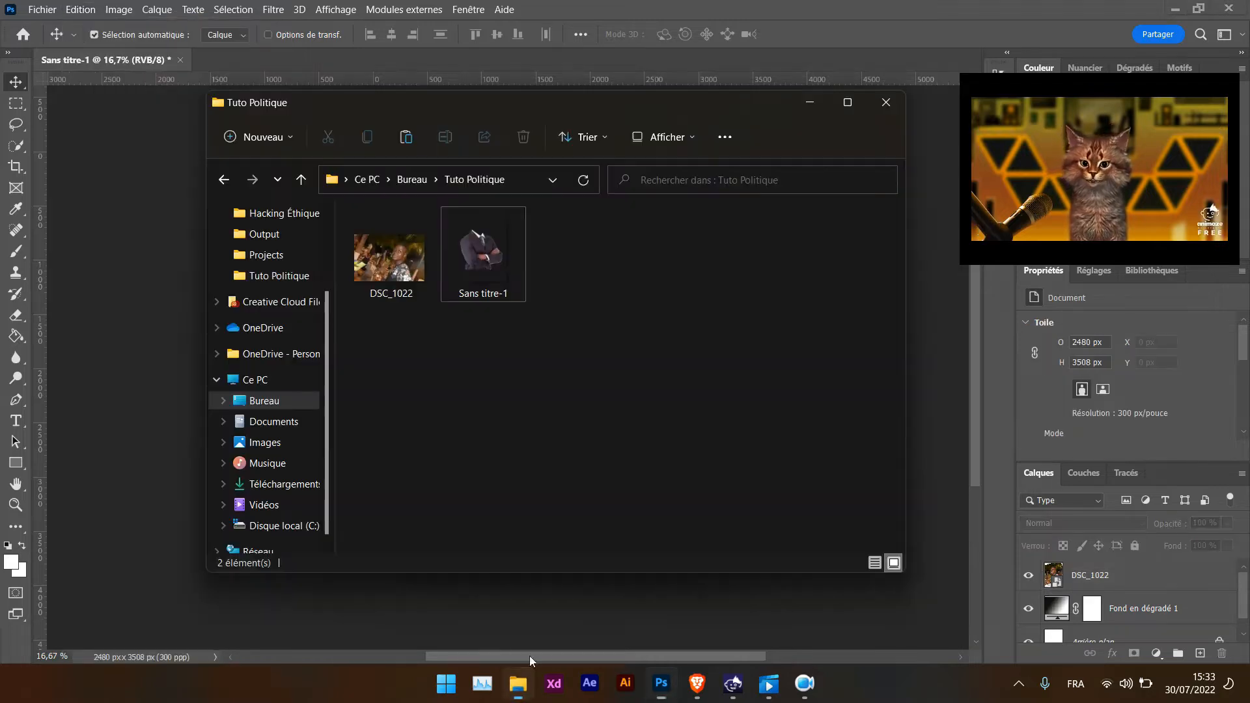
drag(483, 261, 114, 335)
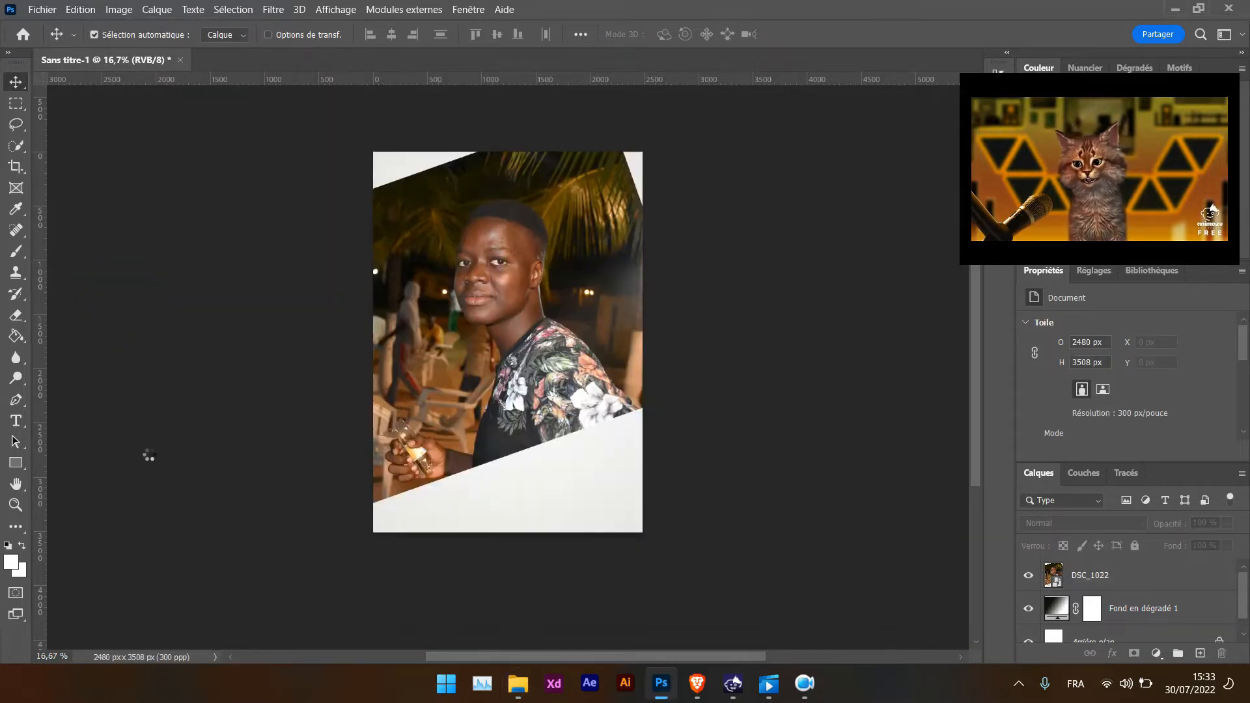
drag(551, 397, 510, 466)
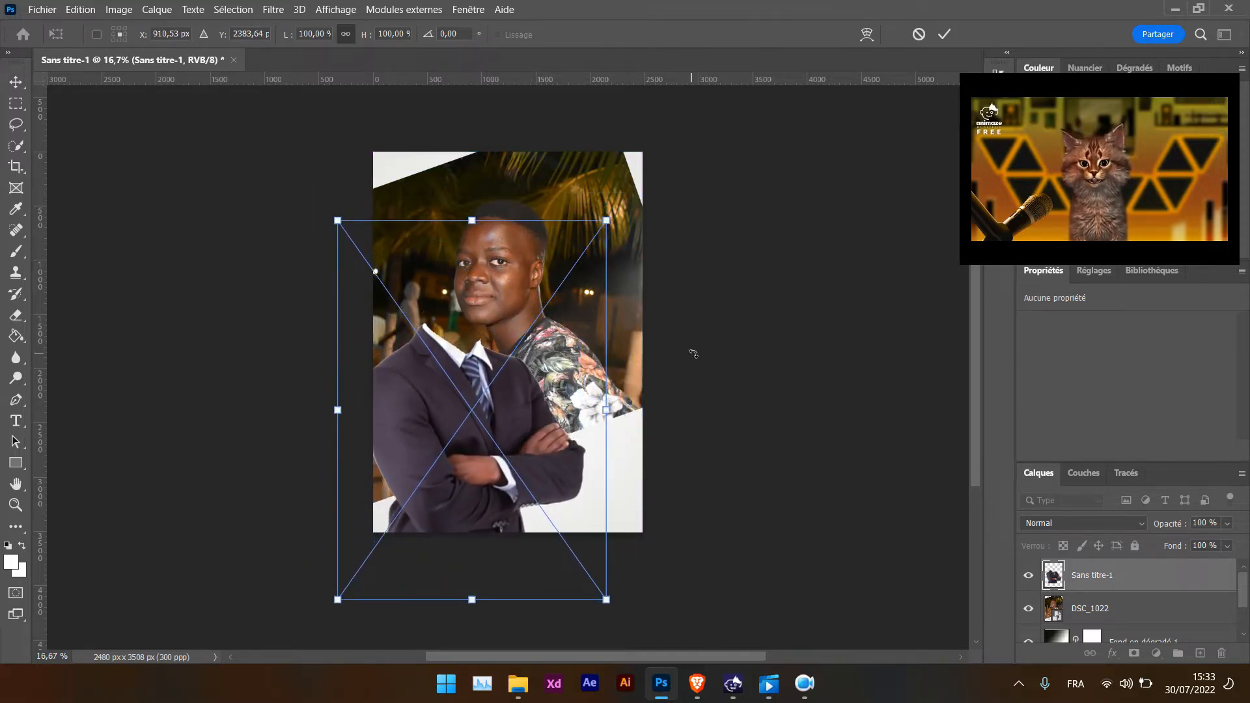
click(950, 33)
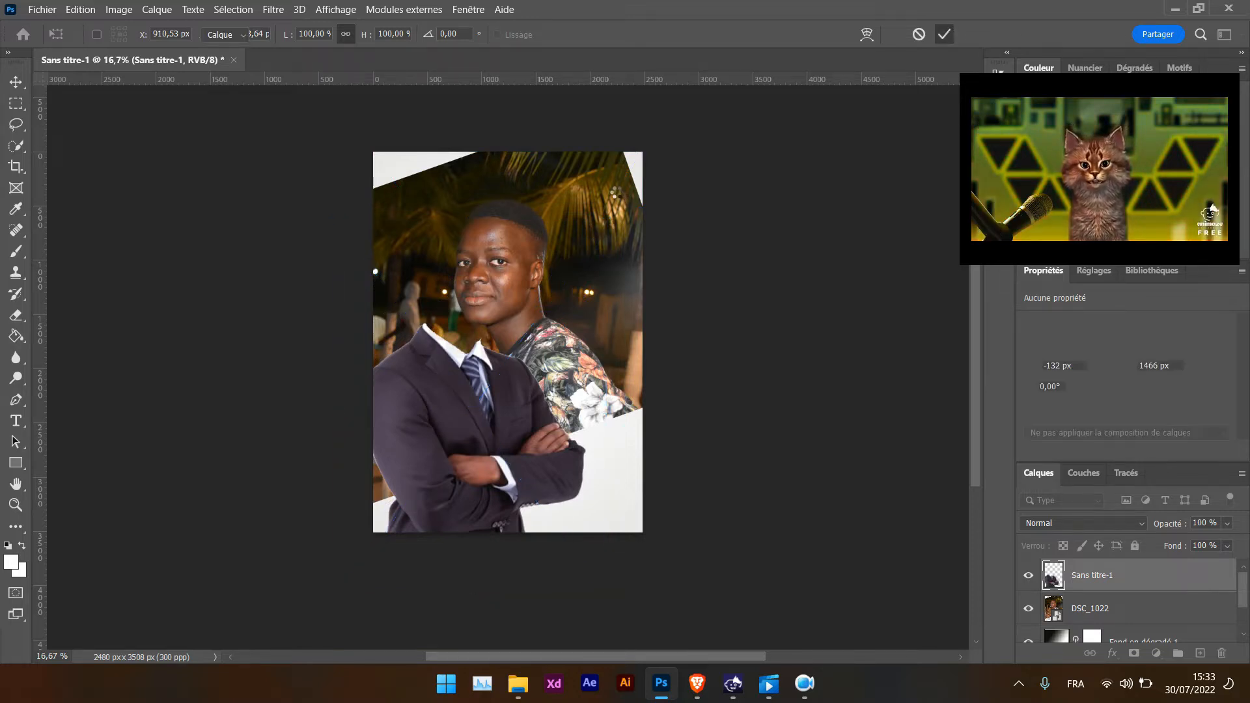
Step: Reposition the DSC_1022 photo and the suit so that the man's head sits above the shirt collar
drag(614, 203, 564, 202)
mouse_move(485, 385)
mouse_down()
mouse_move(516, 398)
mouse_move(533, 385)
mouse_move(488, 386)
mouse_up()
drag(533, 233, 549, 228)
Step: Scale the DSC_1022 photo to about 41%, straighten it to about -0.1°, and fit it across the page's upper part
click(80, 9)
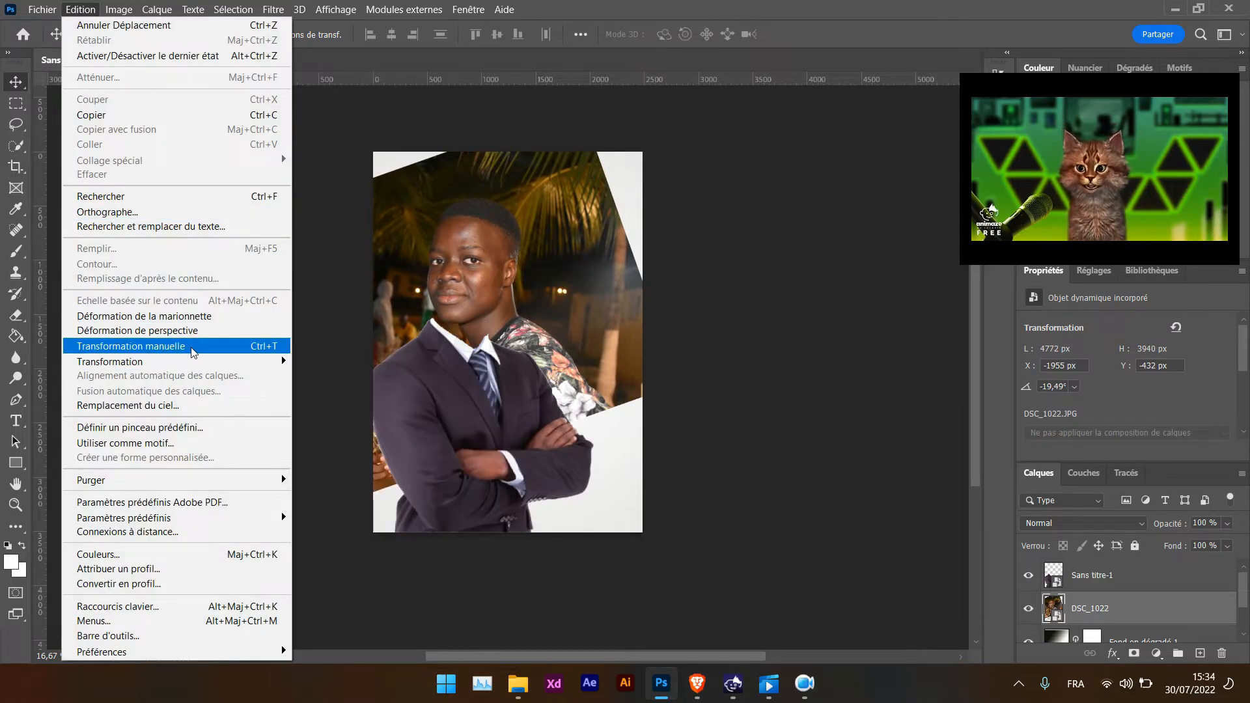
click(751, 64)
key(ctrl+t)
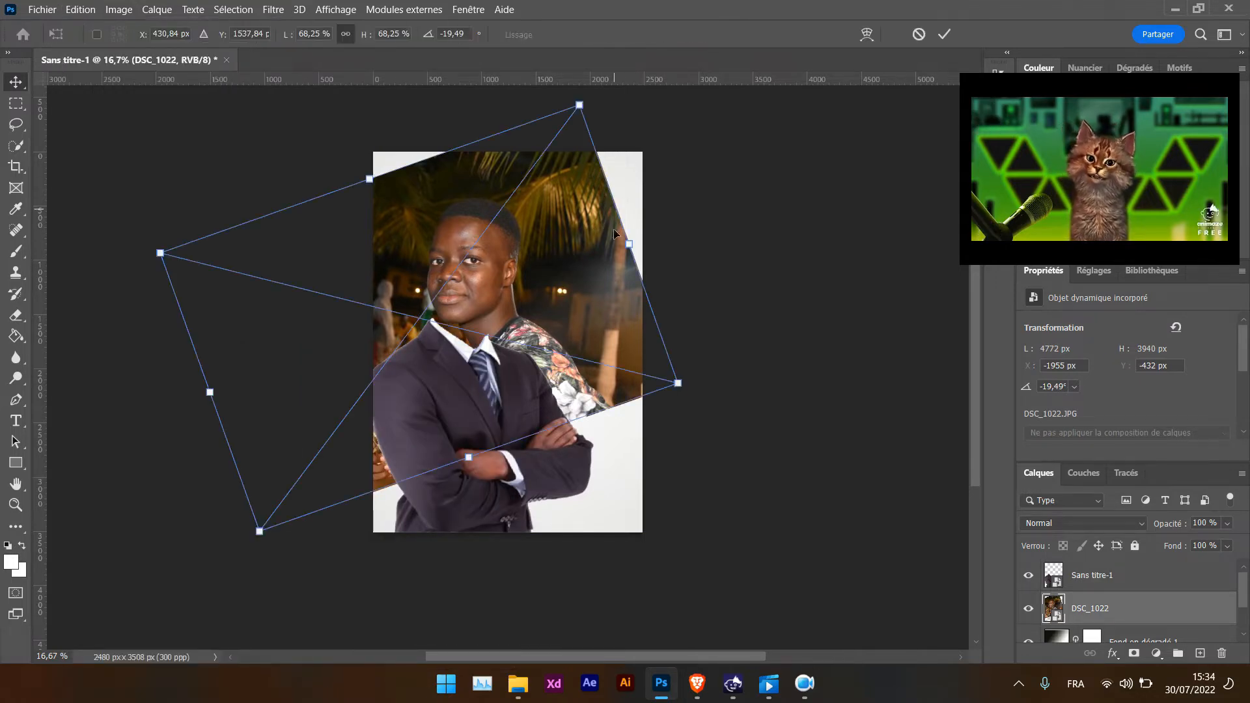
drag(674, 377, 464, 306)
drag(444, 180, 502, 198)
drag(438, 282, 432, 213)
drag(459, 293, 505, 331)
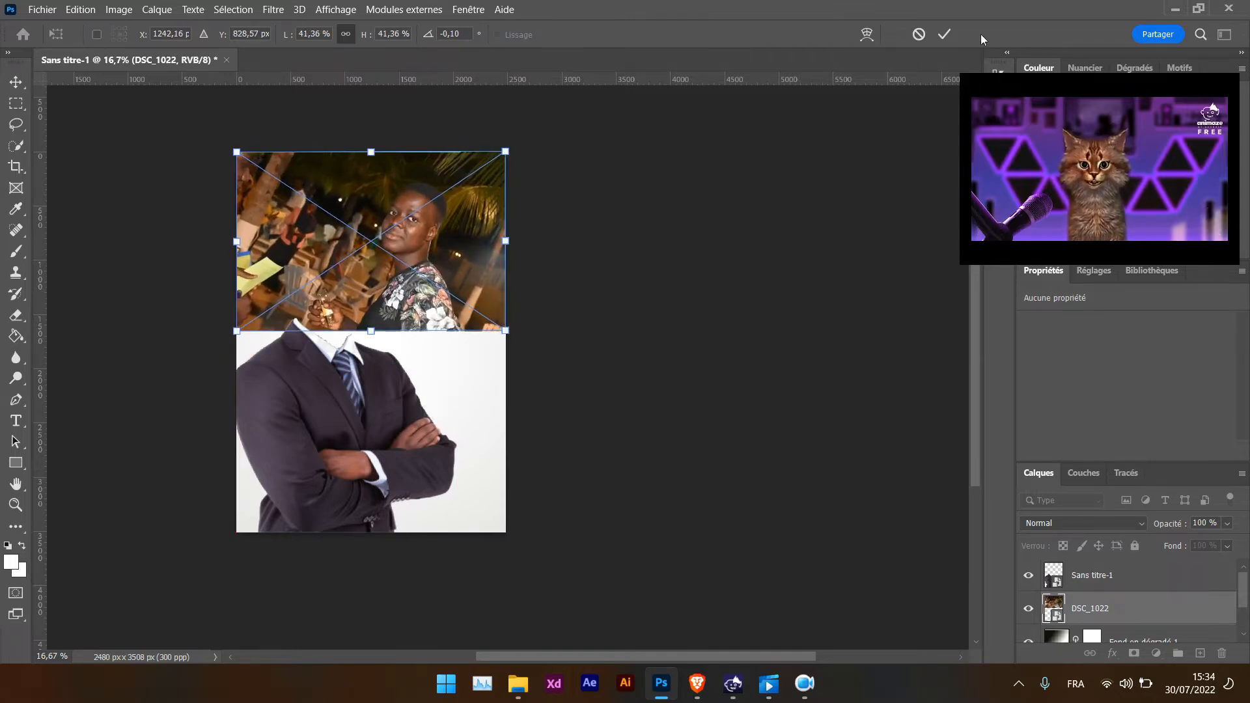
click(943, 35)
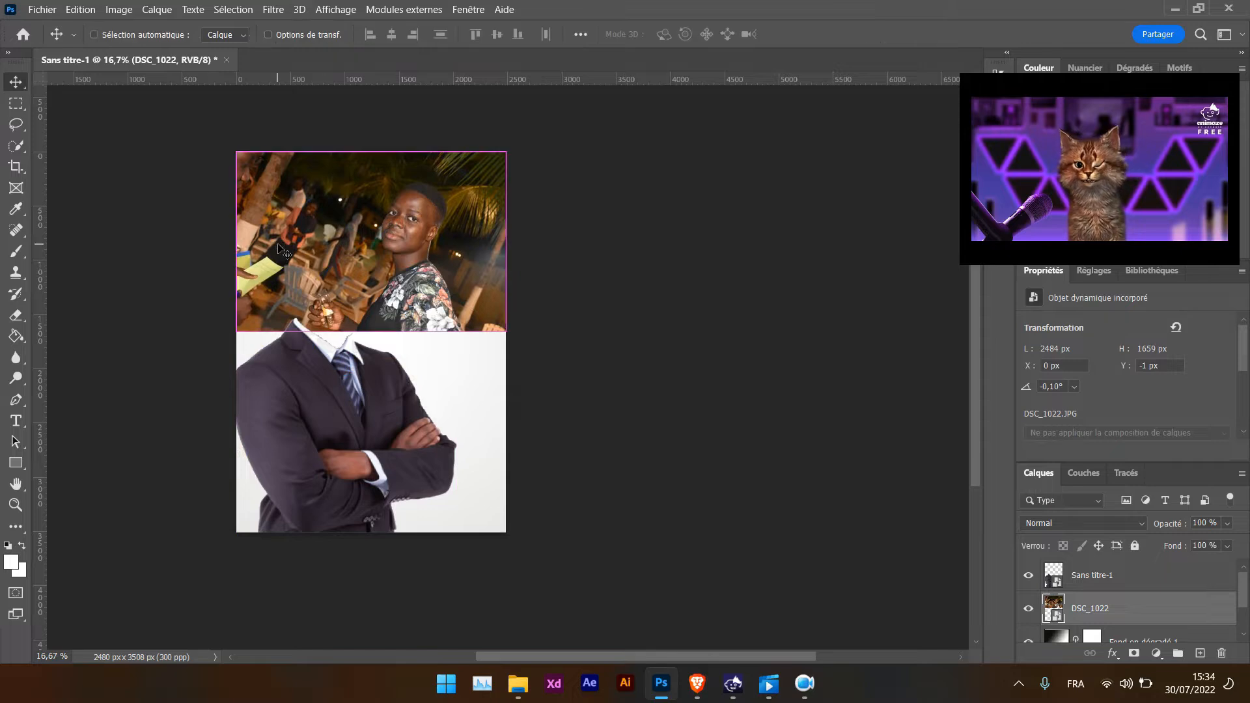
Step: Mirror the DSC_1022 photo horizontally at the same size and commit the transformation
key(ctrl+t)
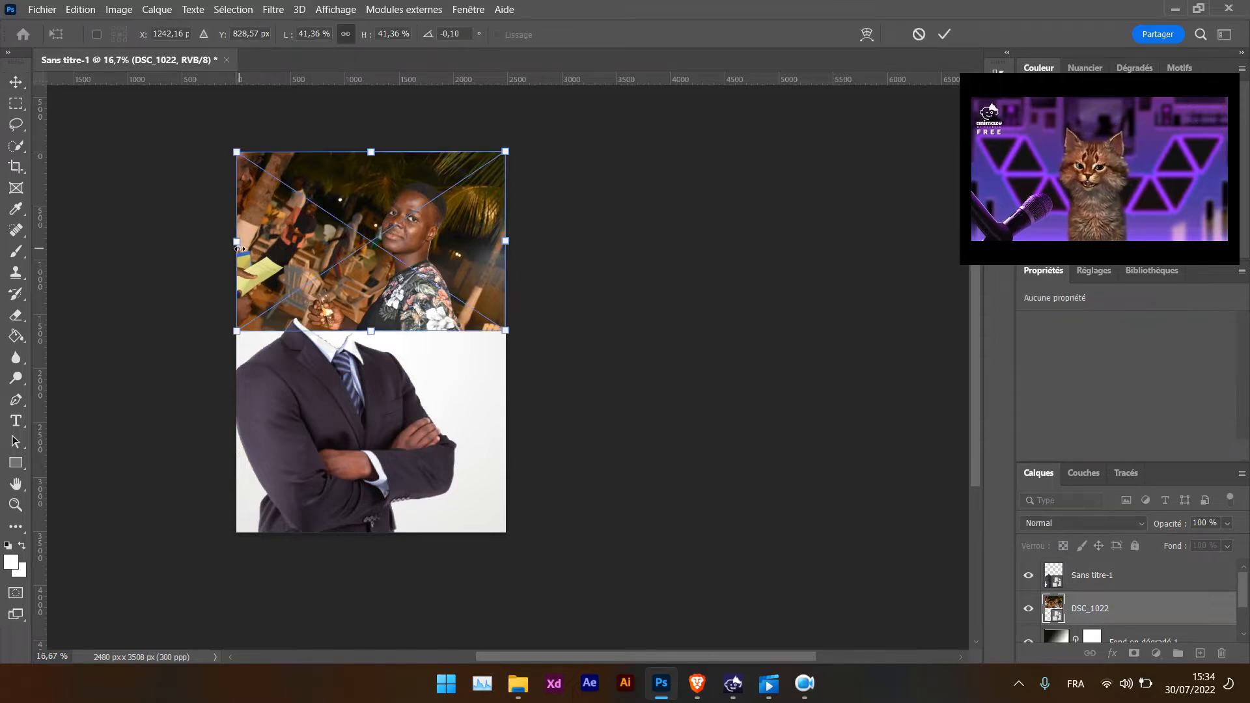
drag(237, 240, 505, 242)
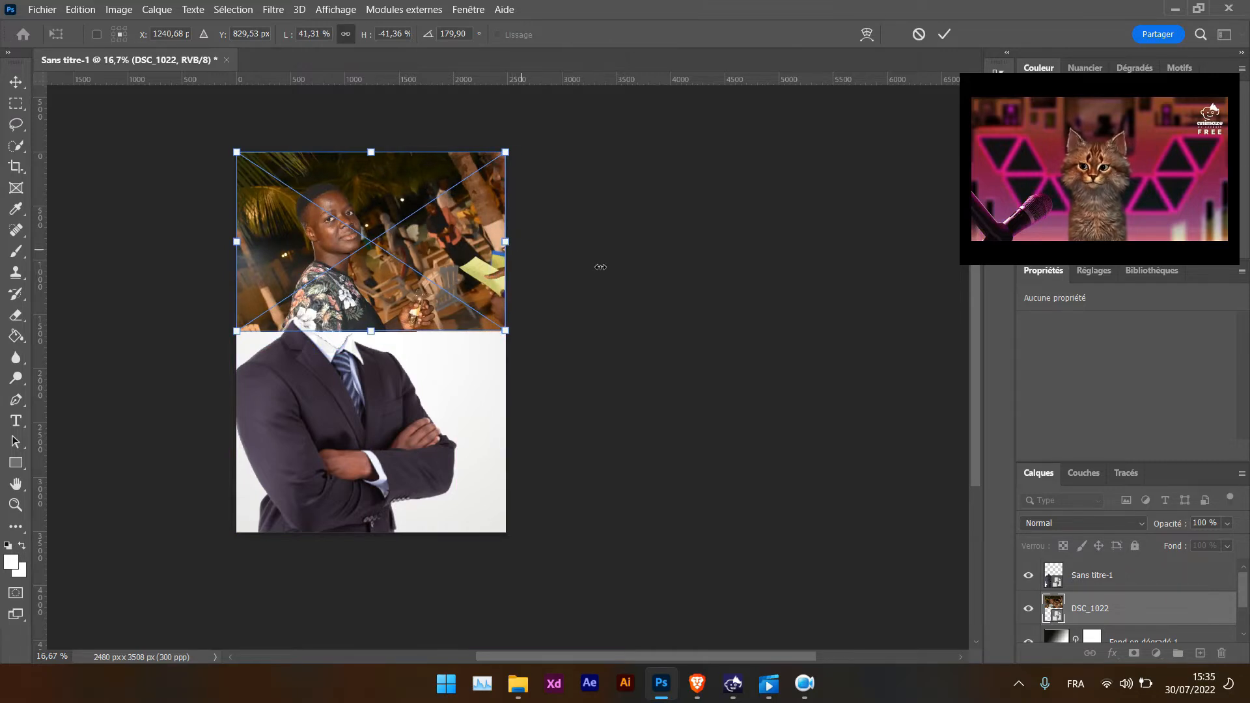
click(943, 31)
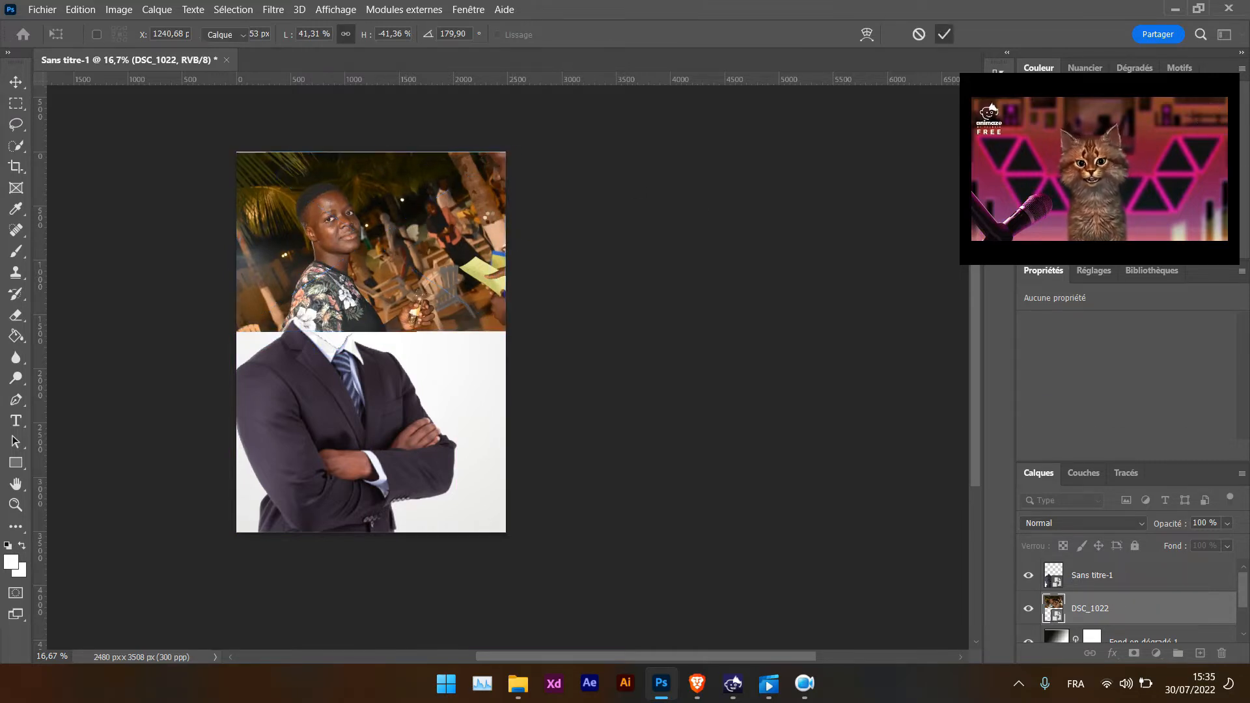
Step: Lower the mirrored photo behind the suit, scale it to about 59.5% and rotate it to about -172.9° to match the head to the collar
drag(377, 224, 371, 298)
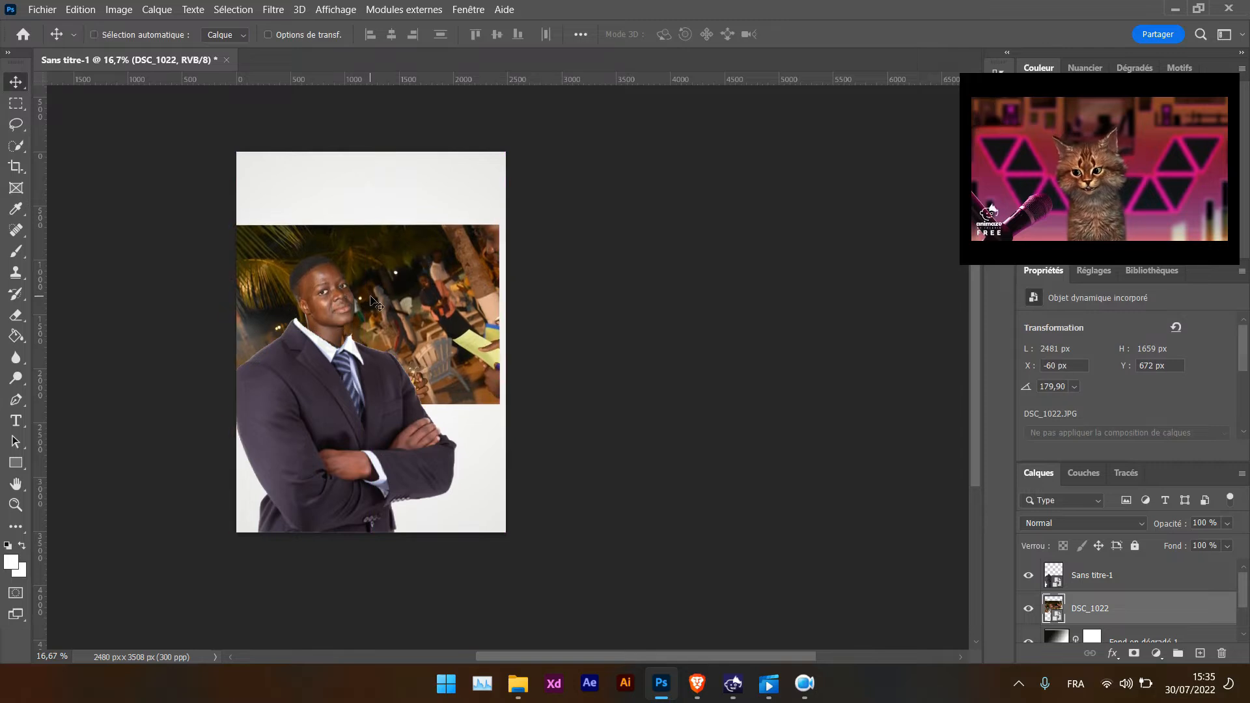
key(ctrl+t)
drag(502, 224, 574, 147)
drag(442, 229, 423, 250)
drag(554, 174, 576, 189)
drag(505, 241, 508, 259)
drag(210, 168, 200, 159)
drag(303, 239, 308, 229)
drag(400, 353, 399, 357)
Step: Nudge the photo down and slightly left, enlarge it to about 60.7% to fit the neck in the collar, and commit the transformation
key(Down)
key(Down)
key(Down)
key(Down)
key(Down)
key(Down)
key(Down)
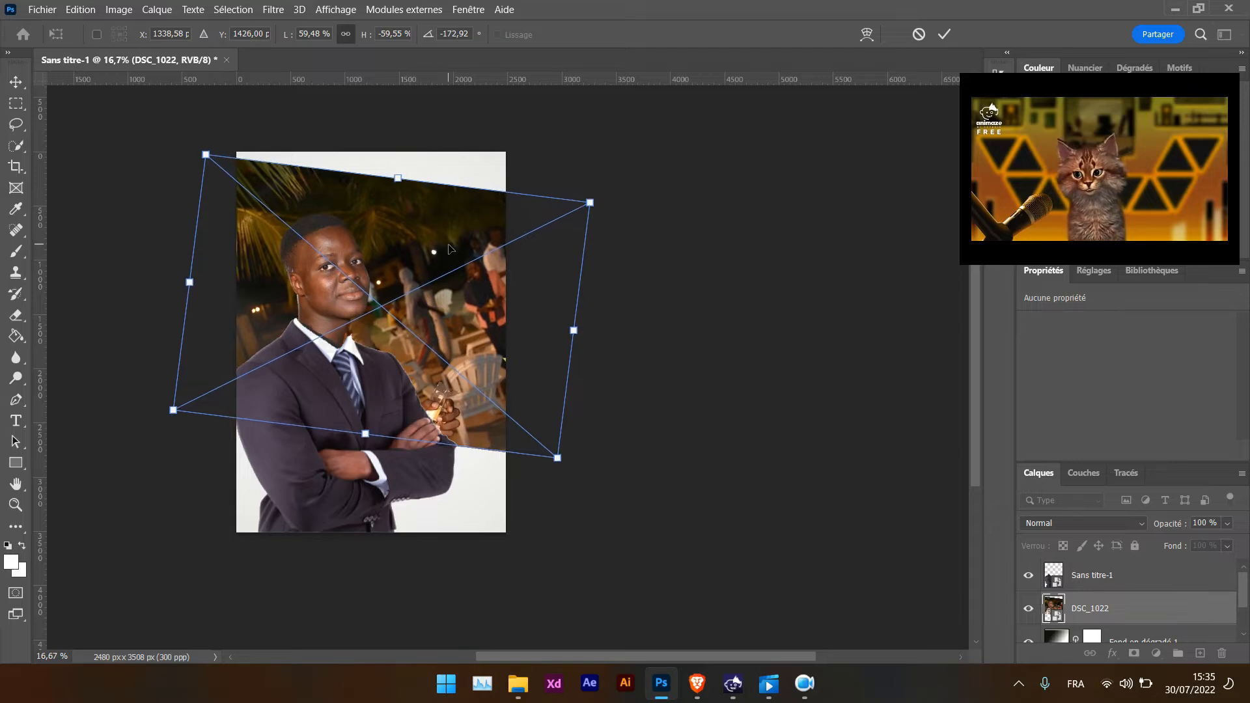
key(Left)
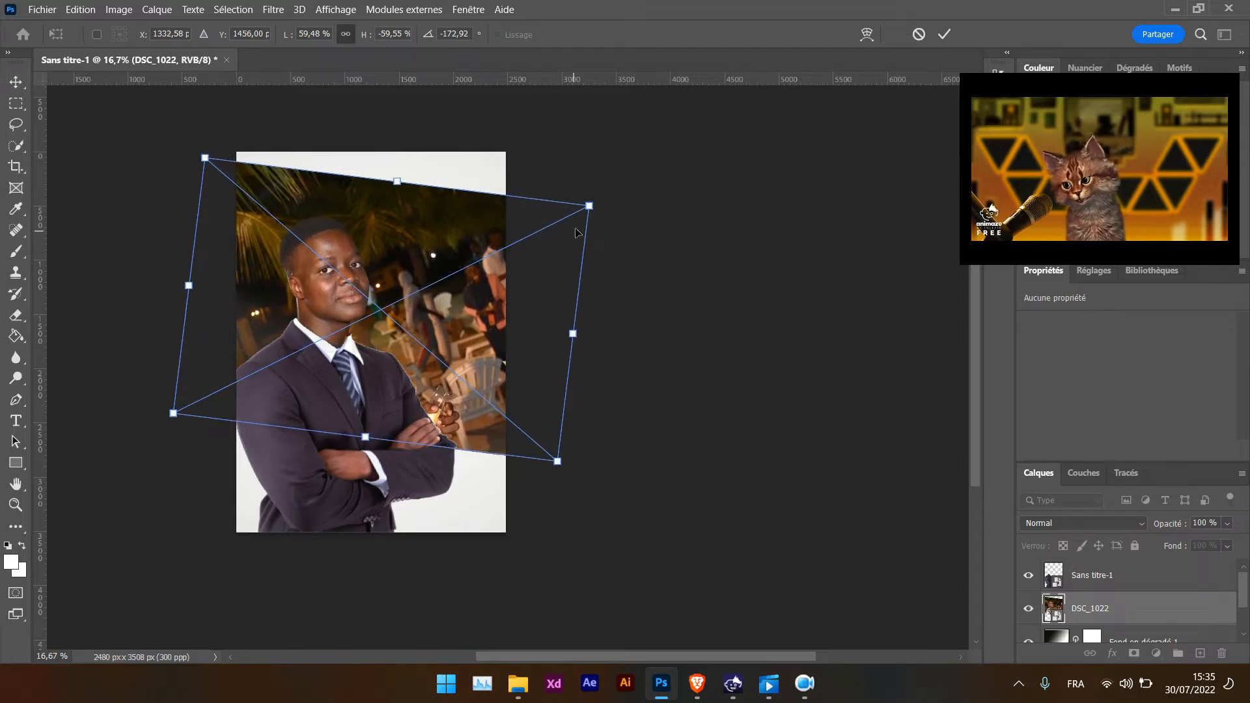
drag(589, 206, 598, 207)
key(Down)
key(Down)
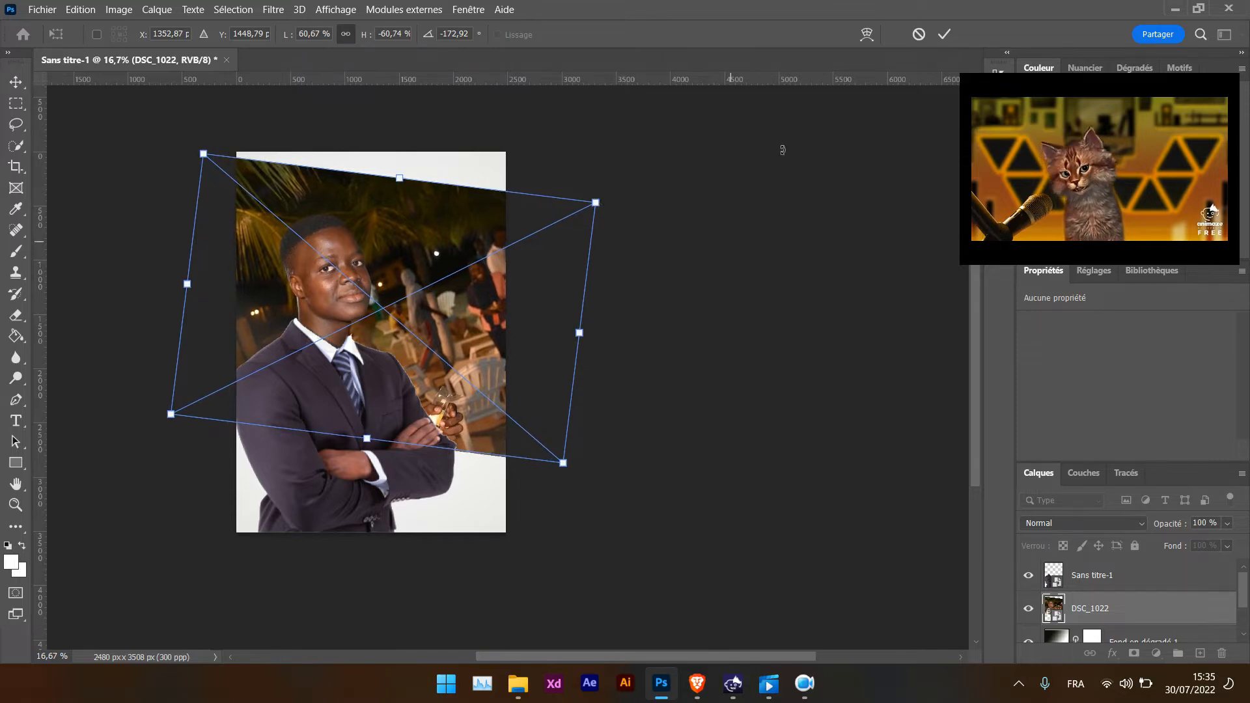
click(943, 38)
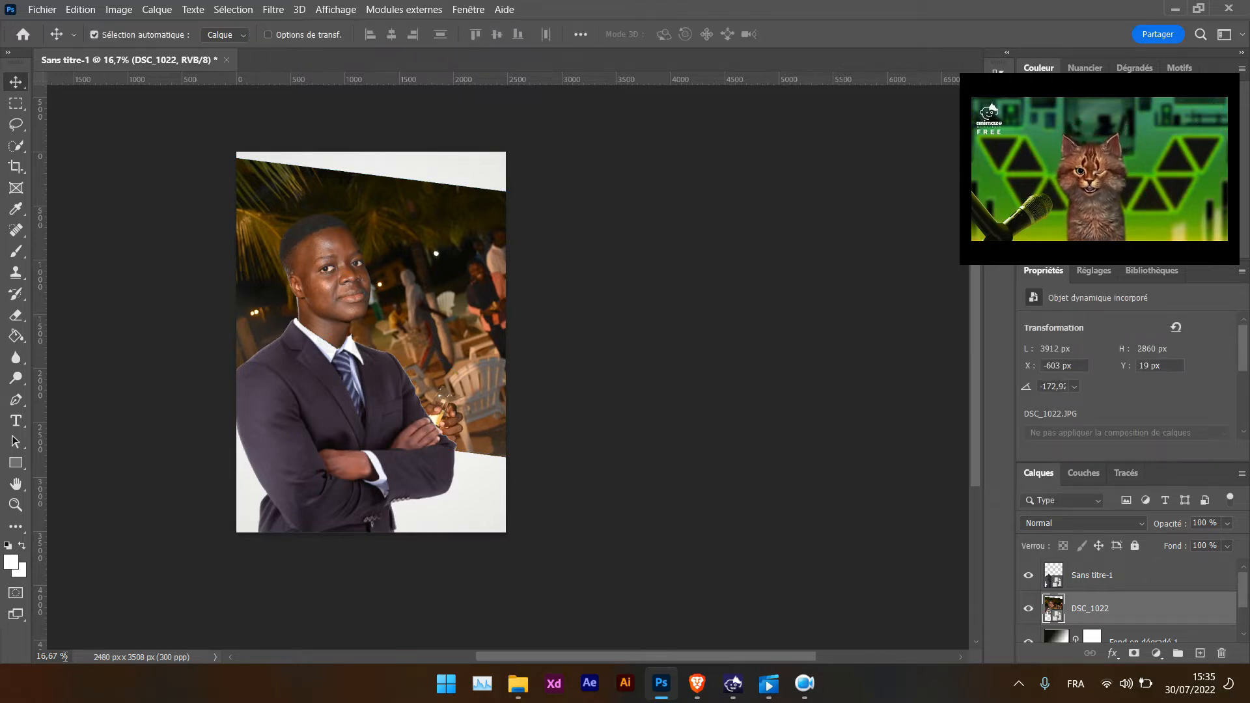
Step: Inspect the join between head and collar at 50% and 40% zoom, and select the suit layer Sans titre-1
drag(65, 658, 45, 658)
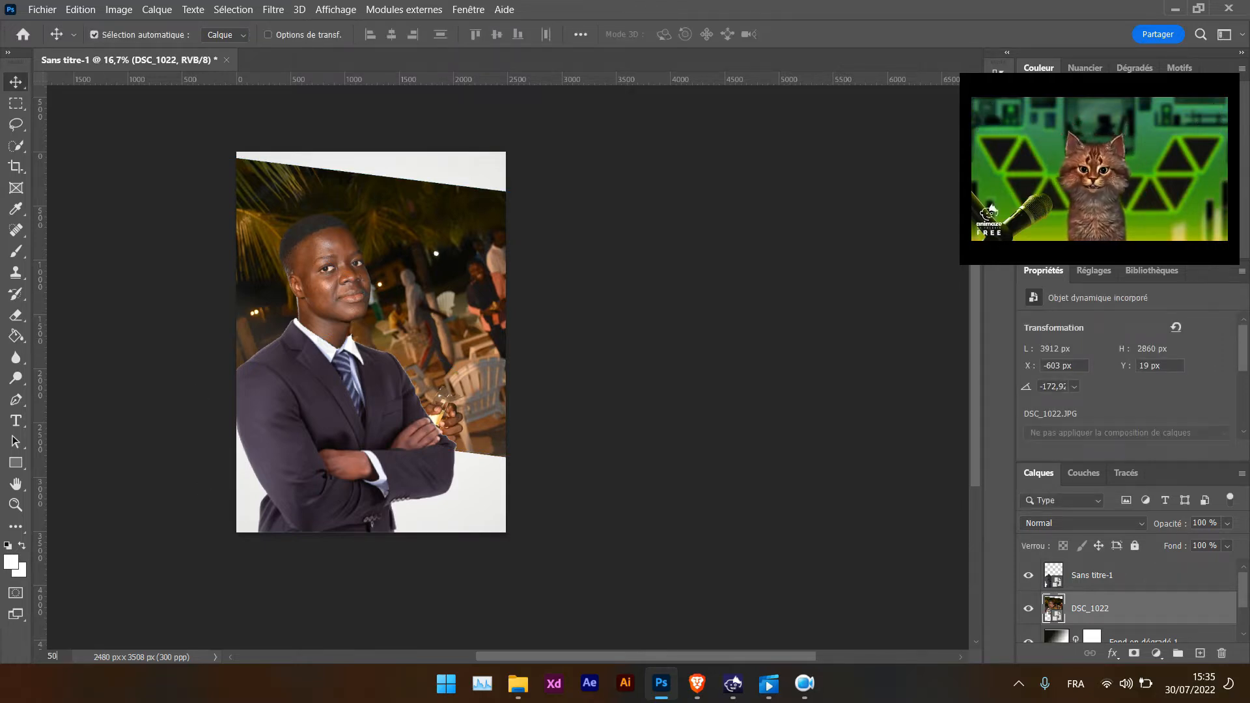
text(50)
key(Return)
drag(751, 659, 627, 647)
scroll(651, 518, up, 3)
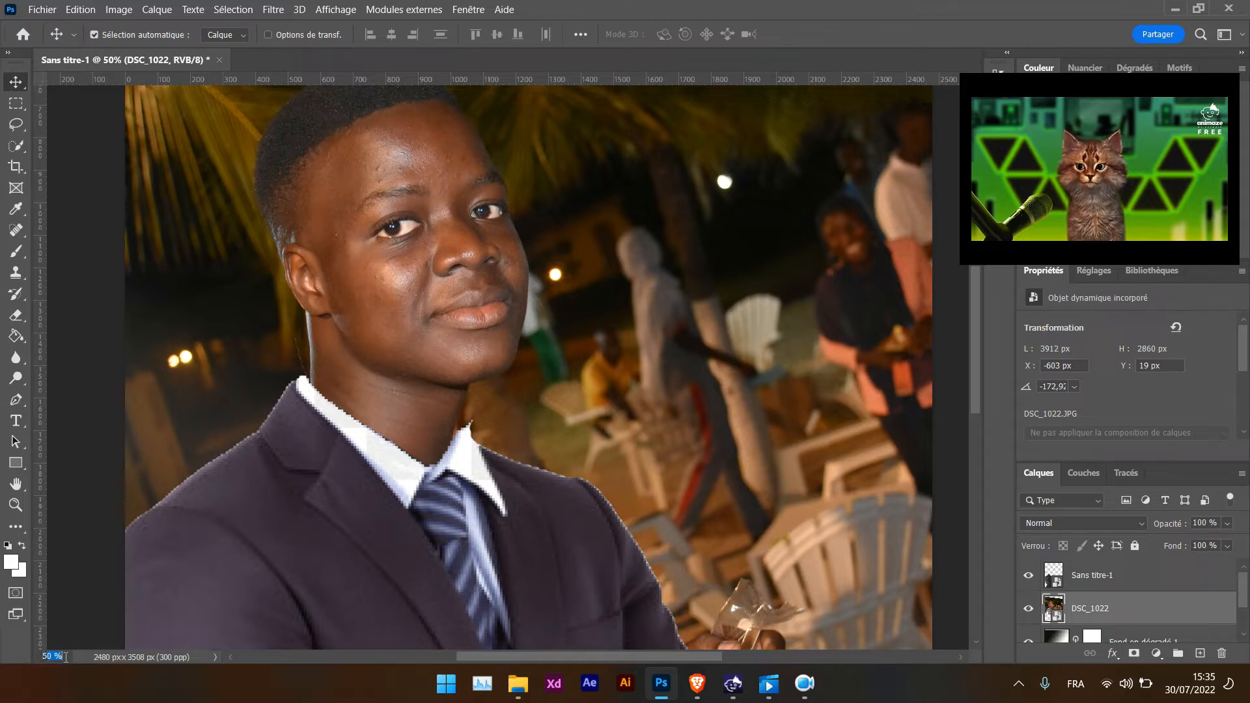
text(40)
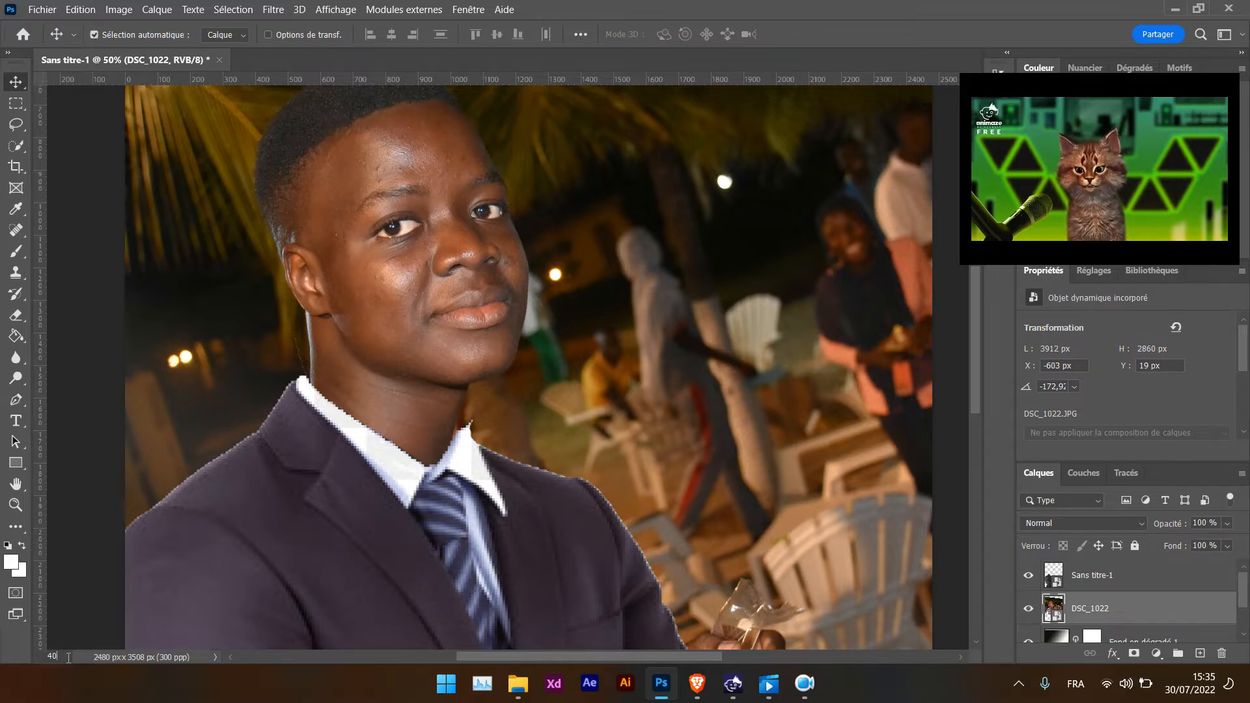
key(Return)
scroll(521, 518, up, 1)
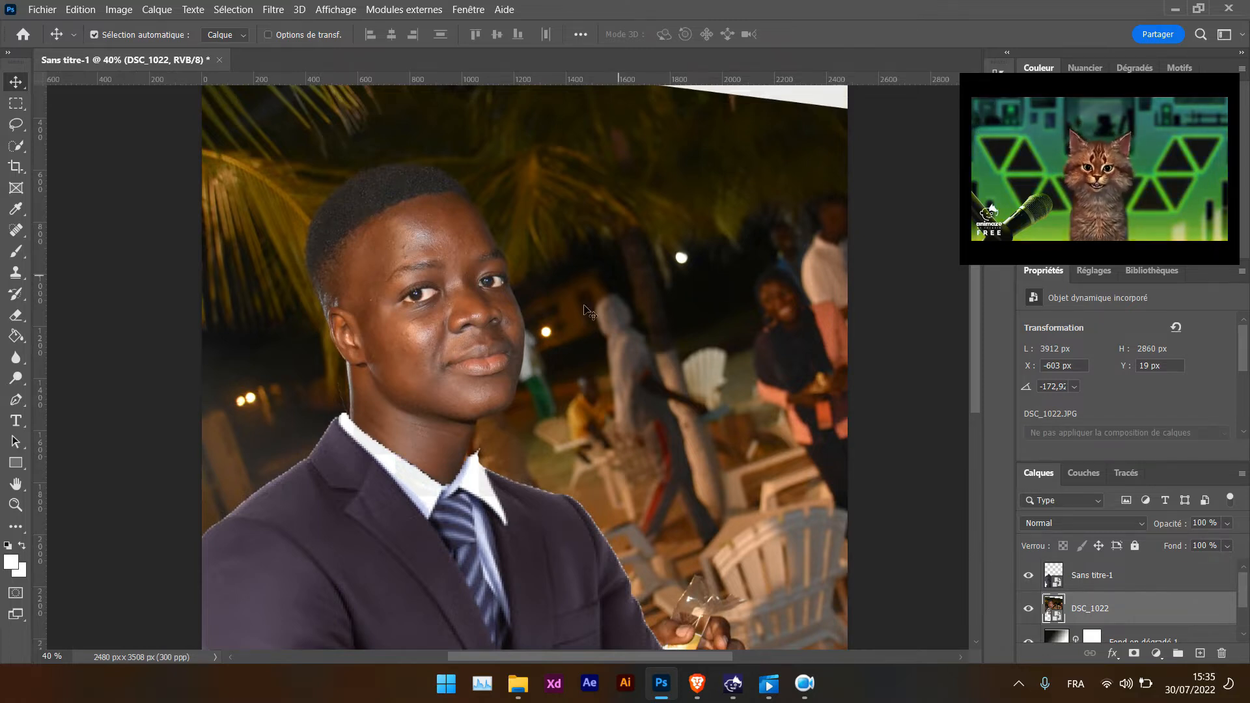
click(1041, 576)
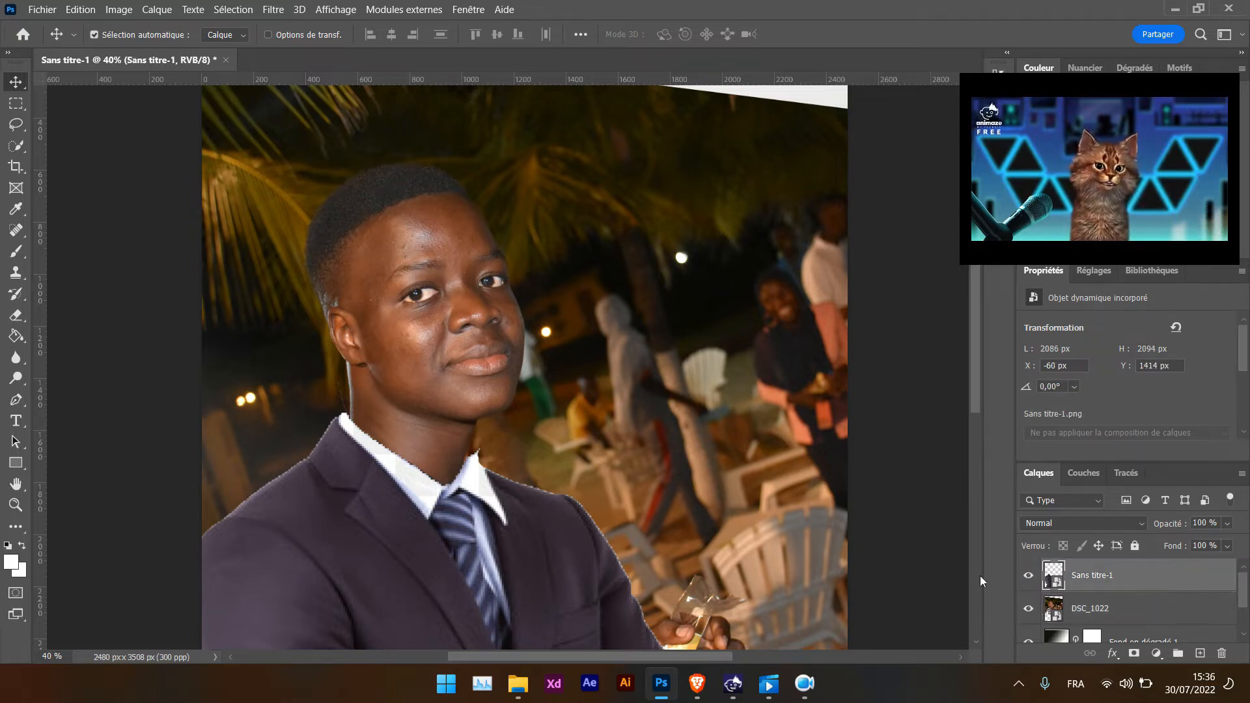
Step: Hide the suit layer Sans titre-1 and set up the Pen tool at 60% zoom on the man's head
click(1028, 576)
scroll(968, 587, up, 2)
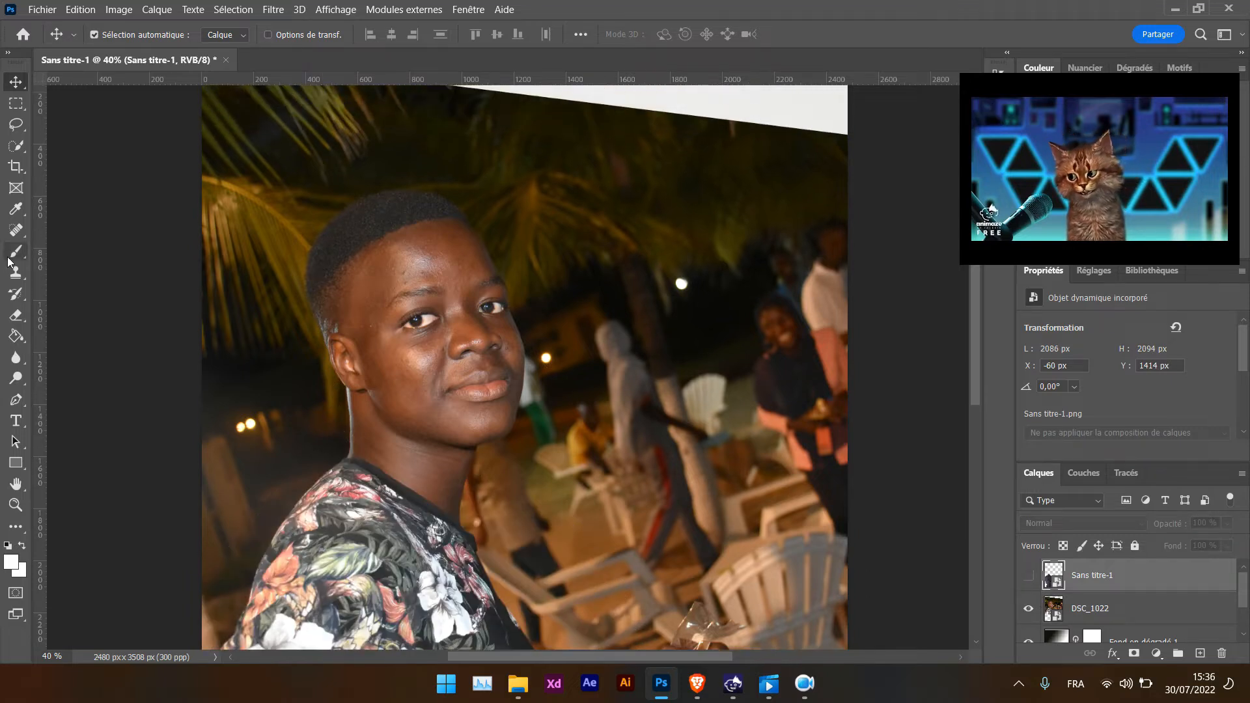
click(15, 401)
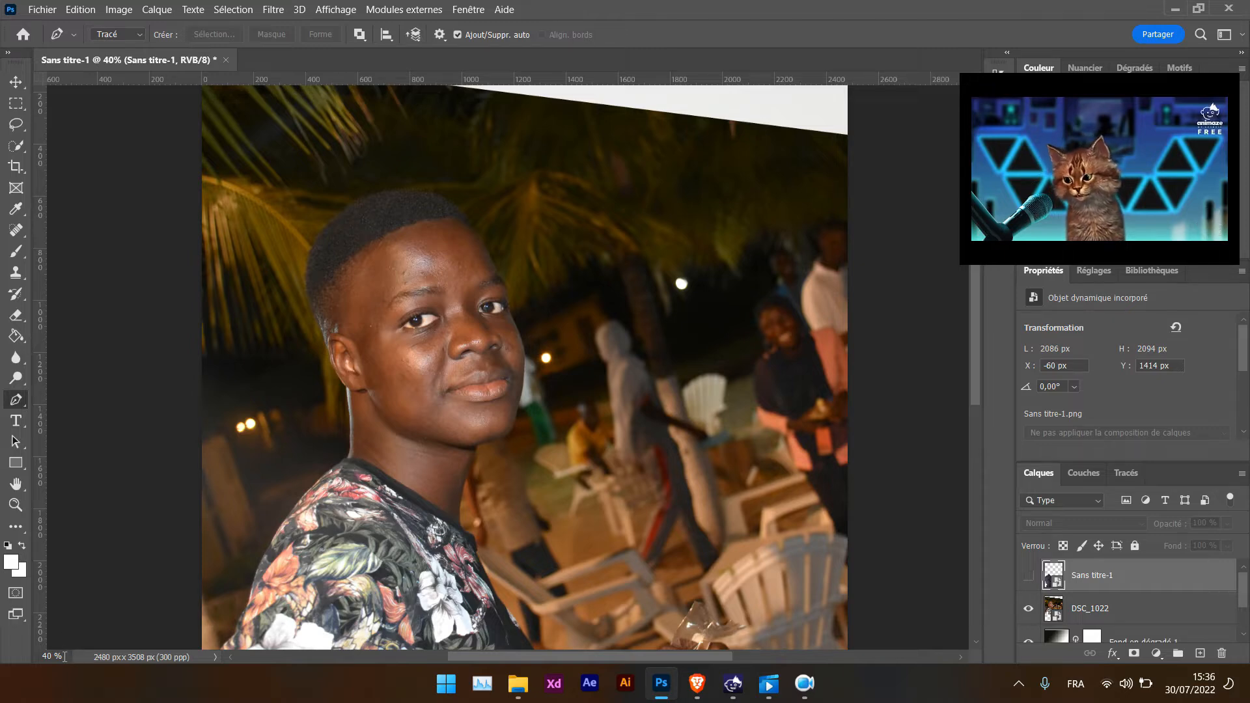
click(52, 656)
text(60)
key(Return)
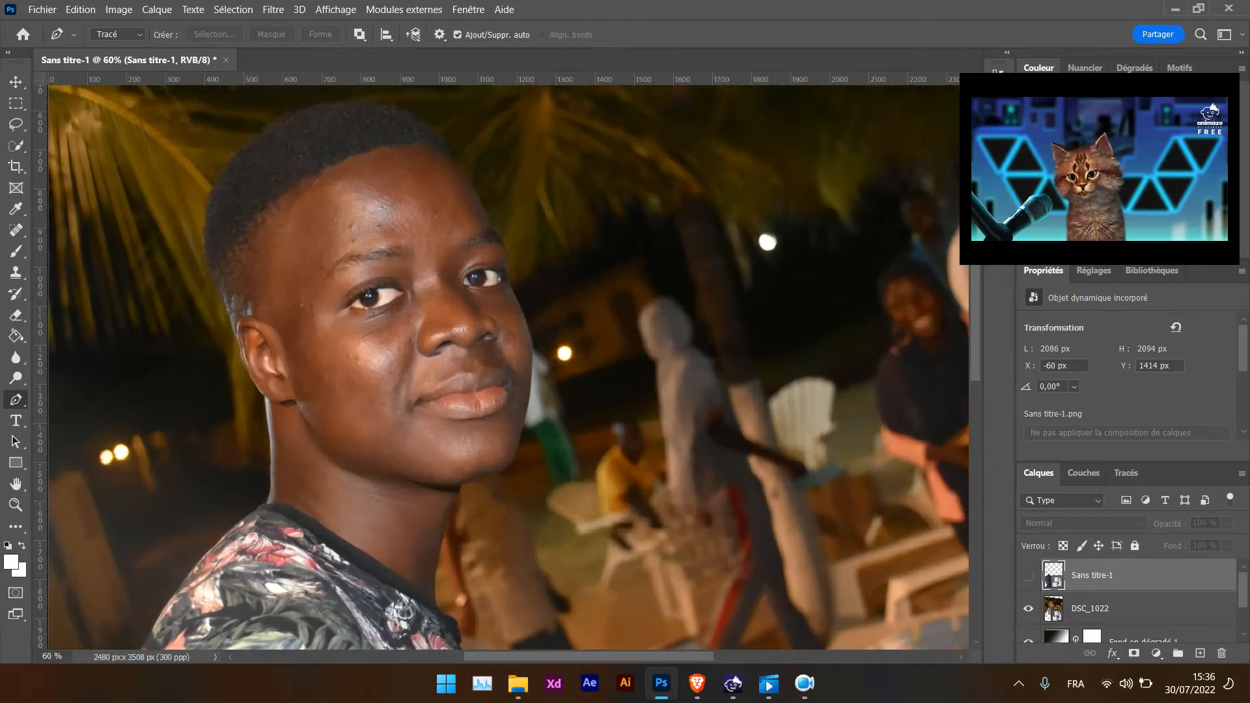
scroll(303, 531, up, 1)
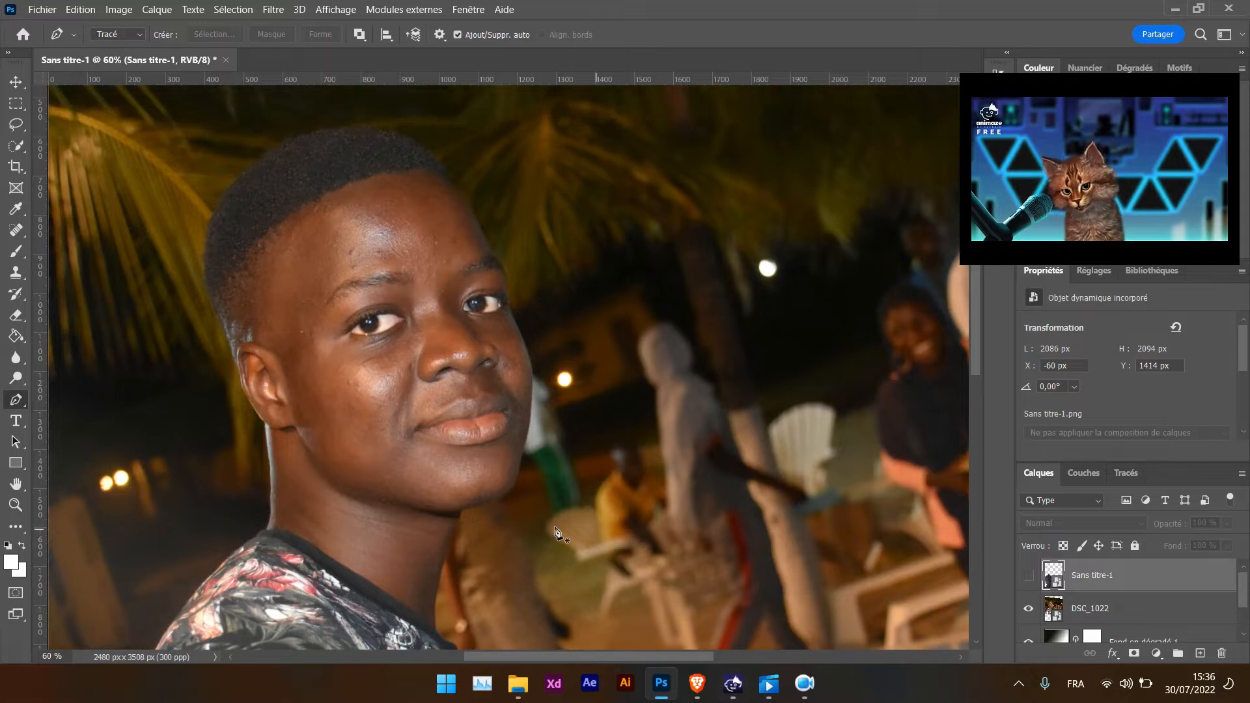
Step: Start a Pen path at the shirt collar and trace the back of the neck up to just below the ear
click(266, 532)
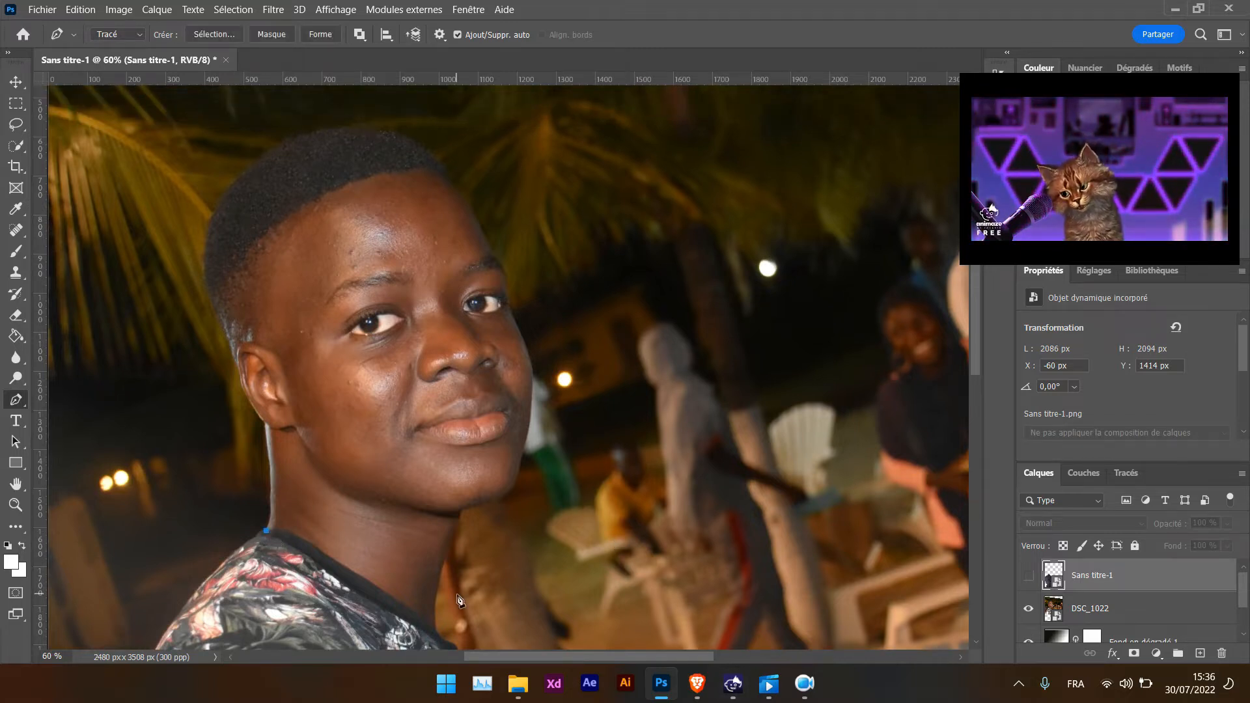
click(270, 503)
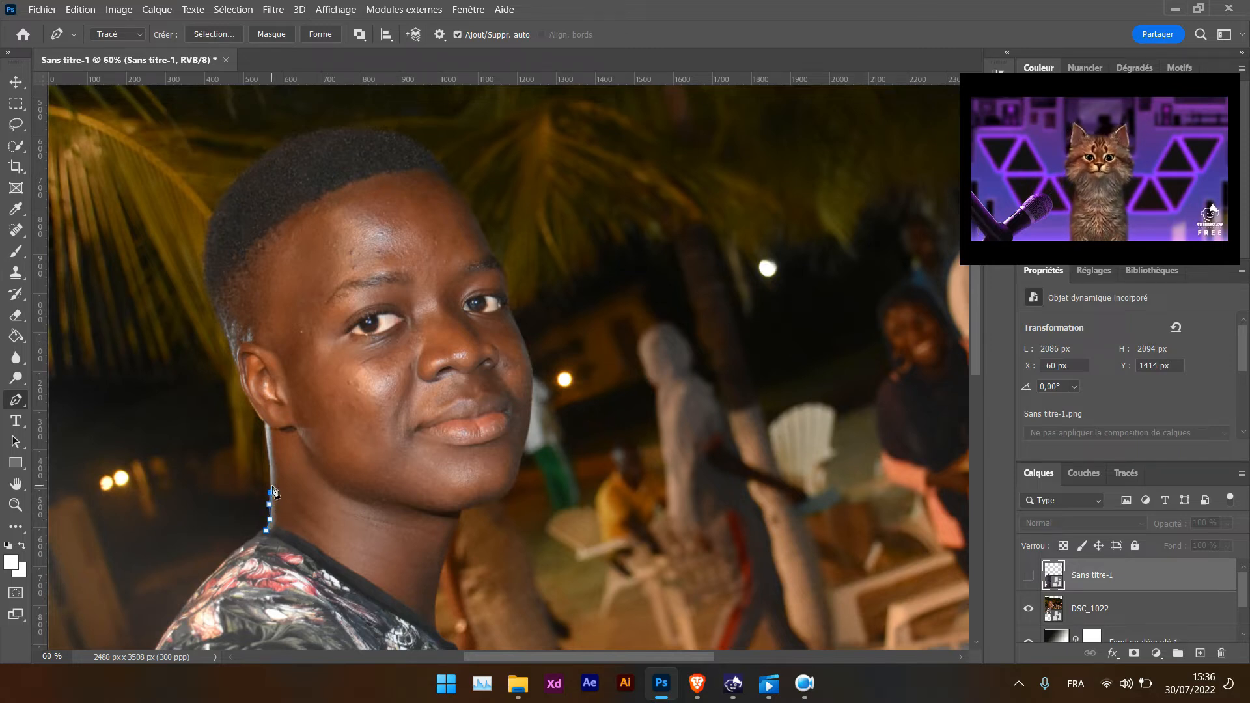
click(266, 481)
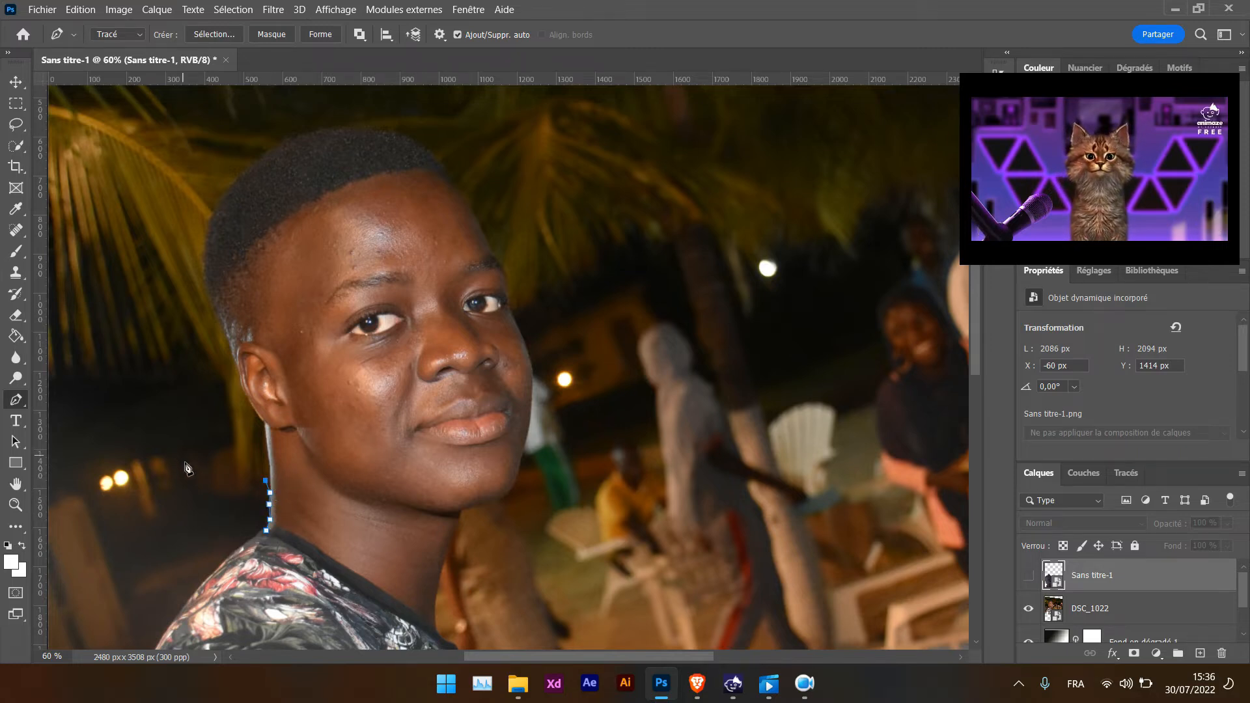
key(ctrl+z)
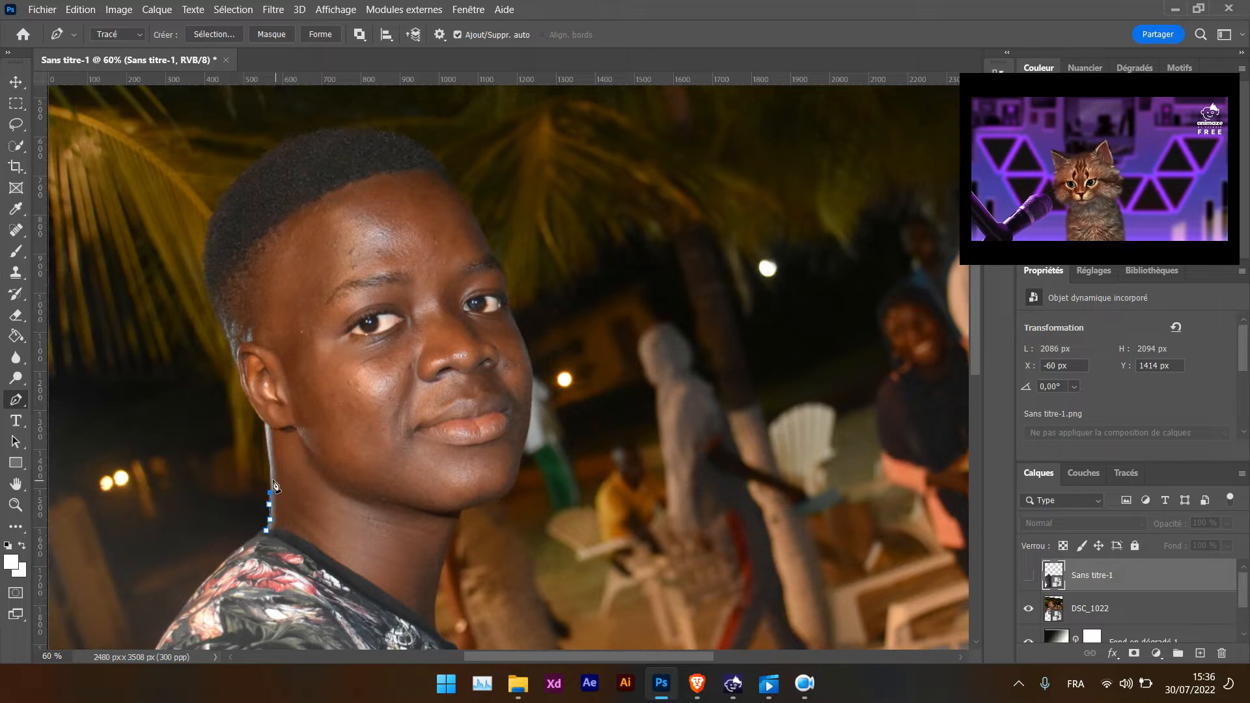
click(269, 471)
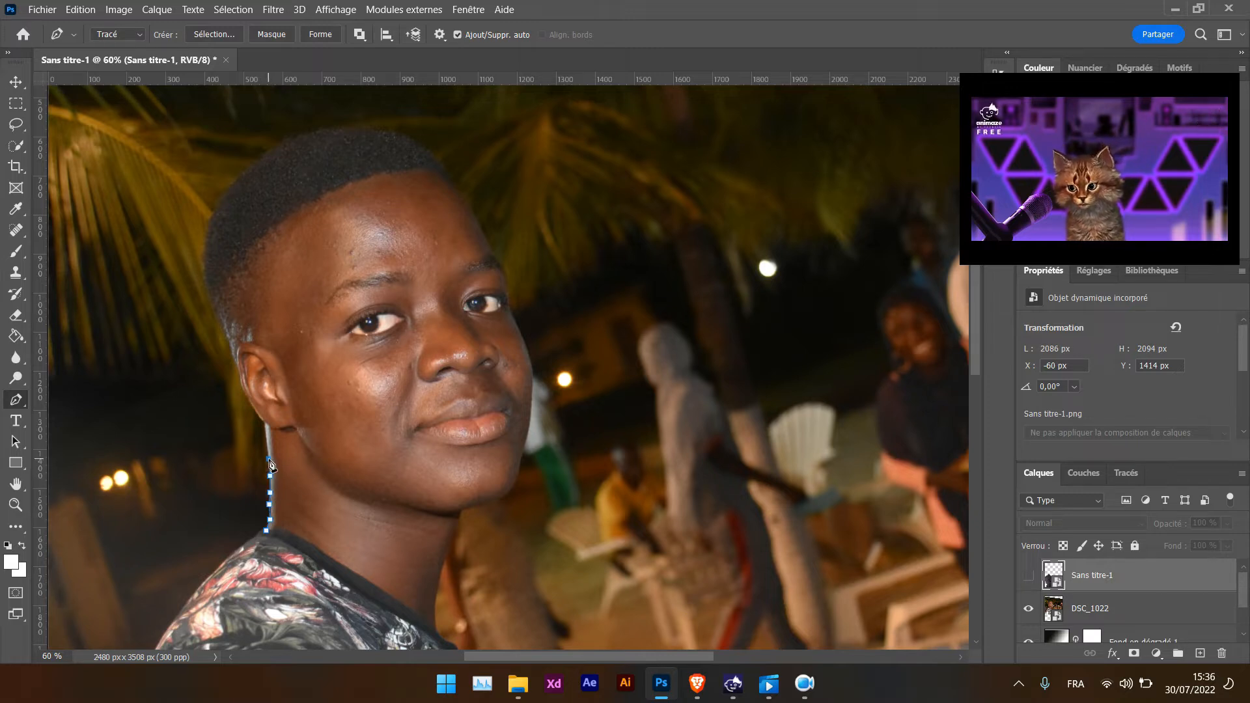
click(264, 424)
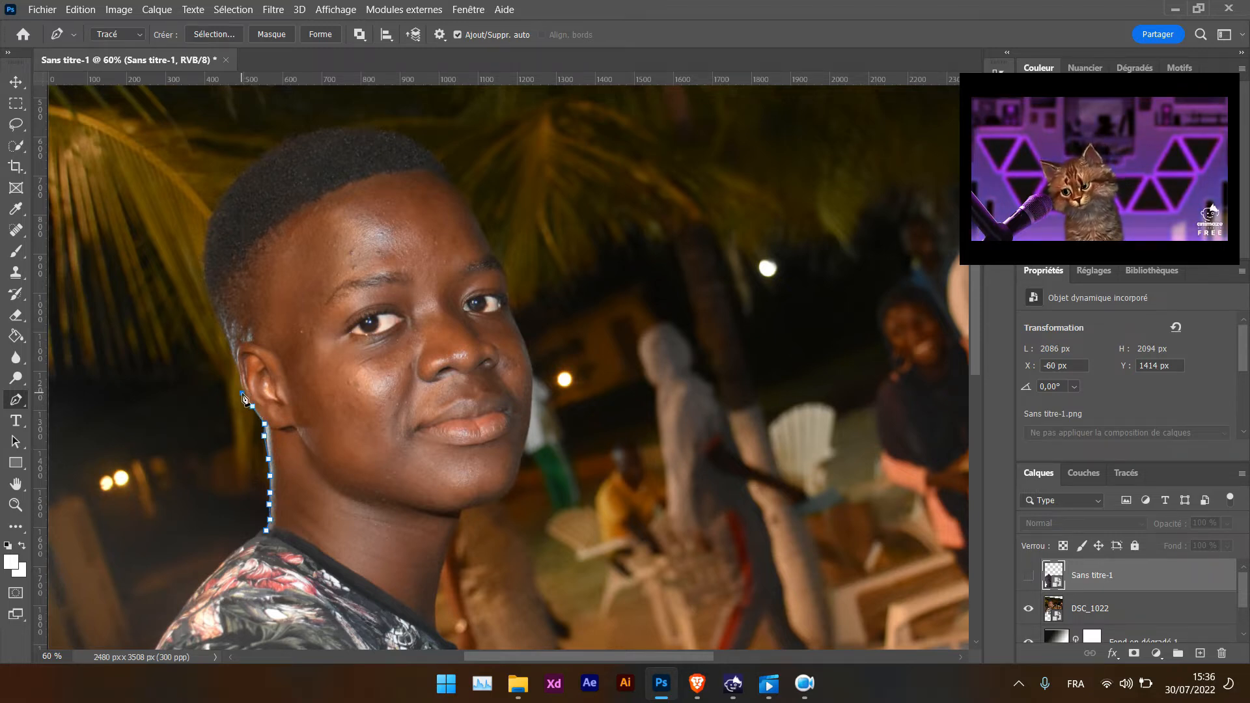
Step: Continue the path past the ear and up the back of the head, with one curved segment over the top of the hair
click(232, 356)
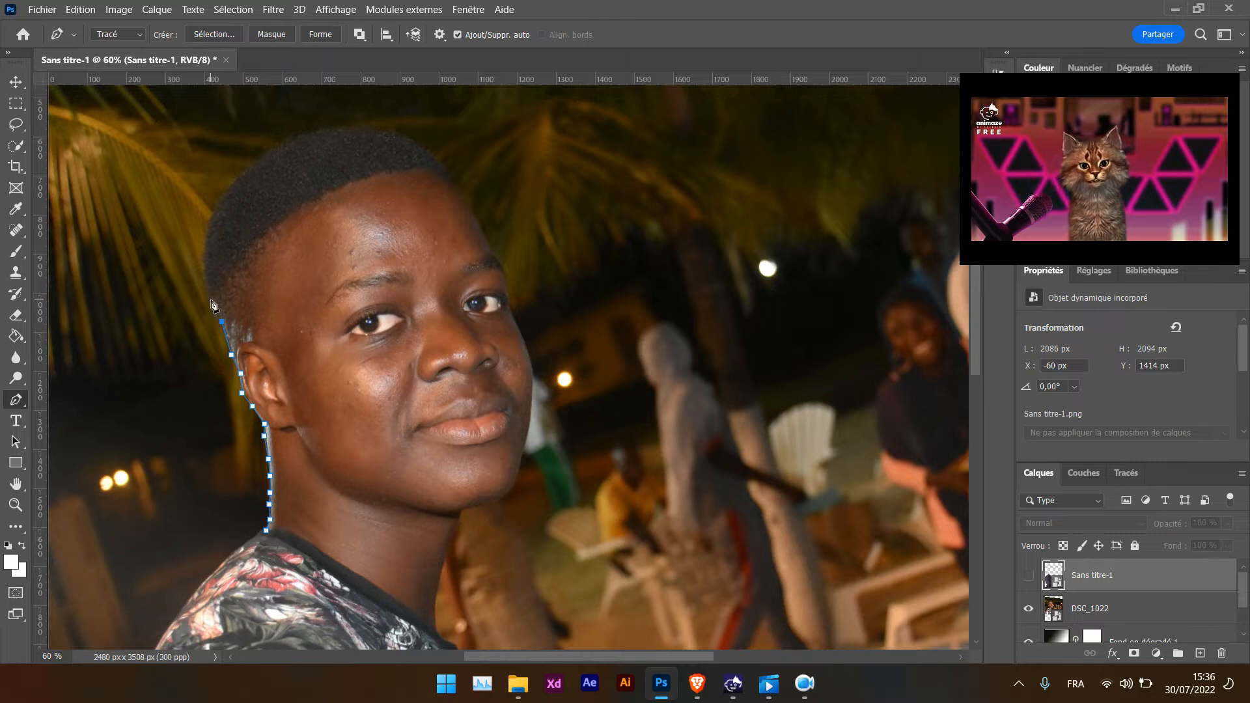
click(205, 271)
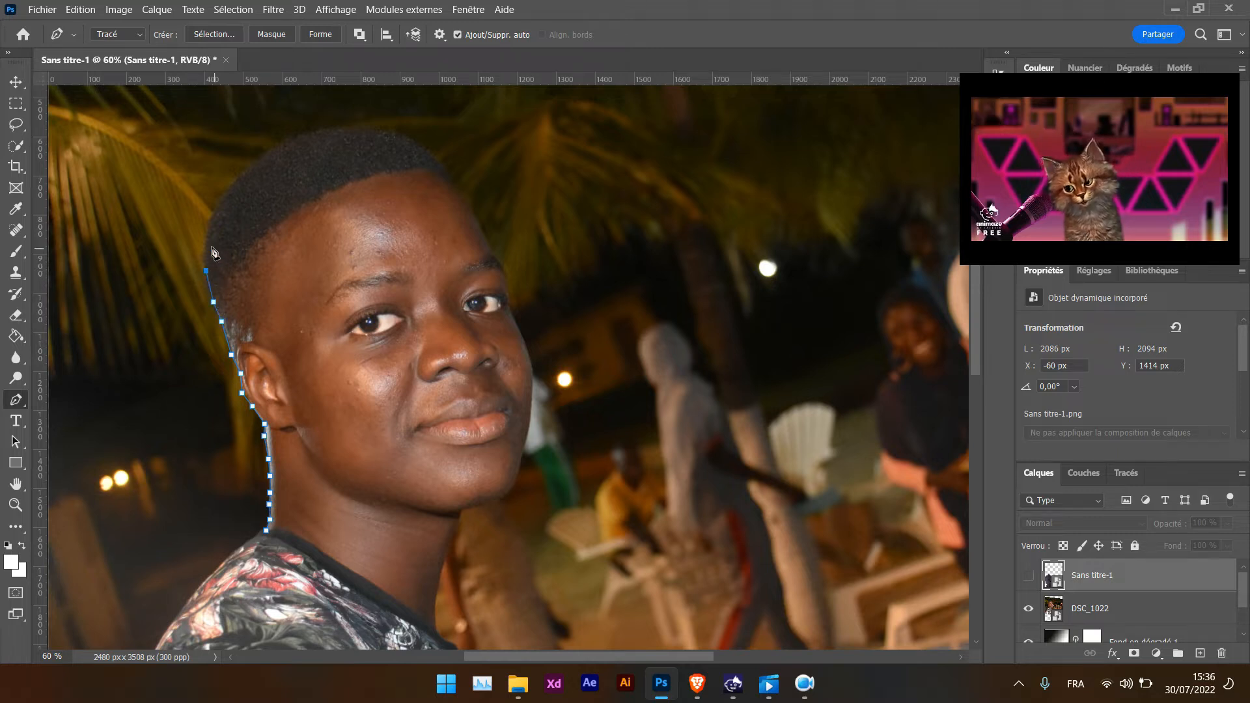
click(208, 241)
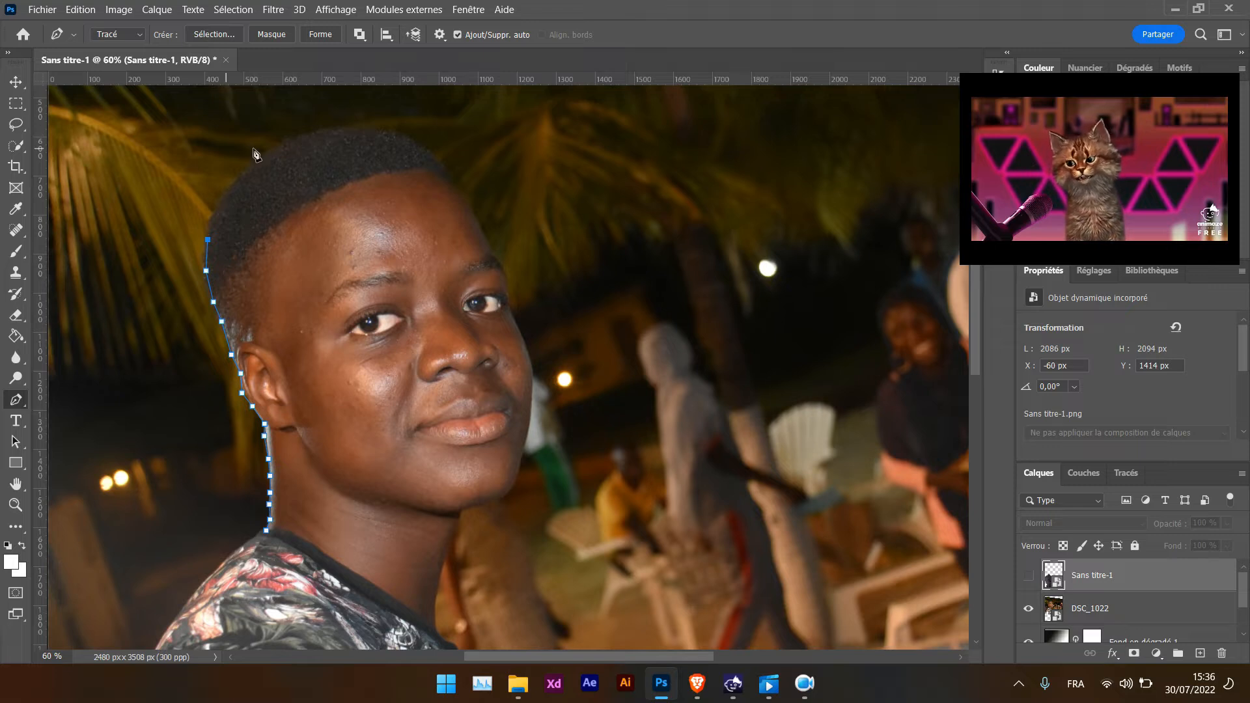
click(410, 137)
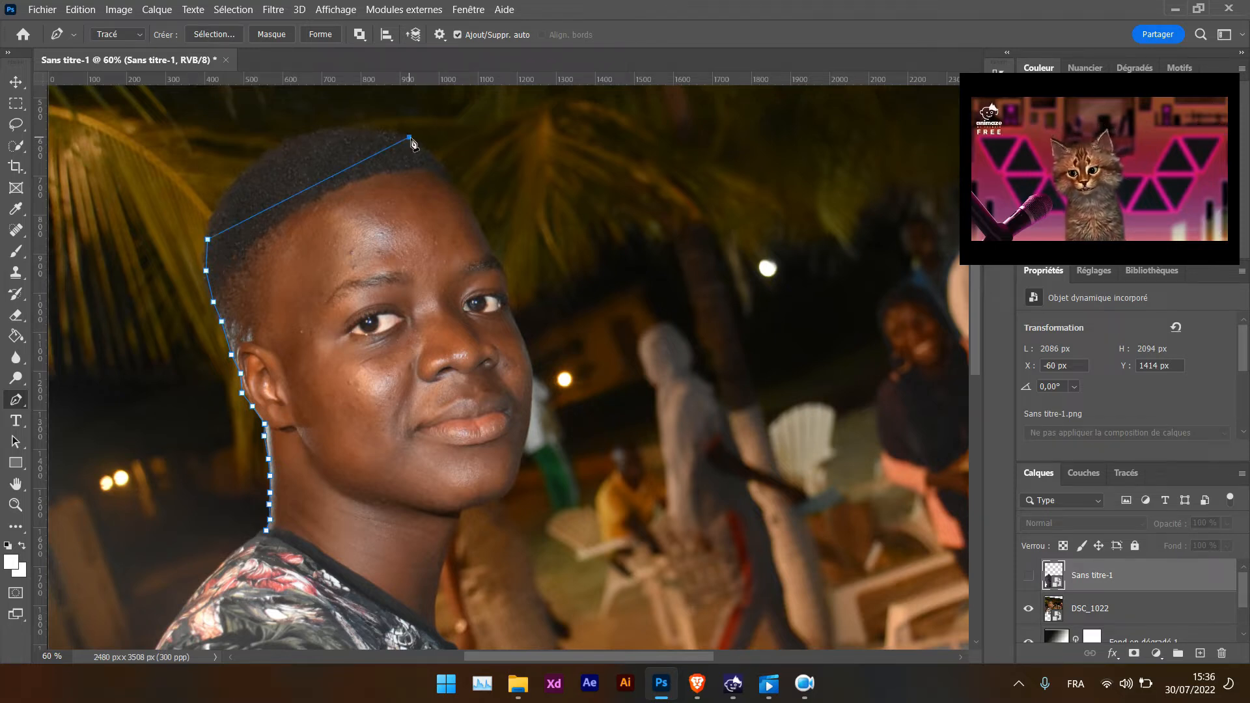
drag(410, 139, 565, 196)
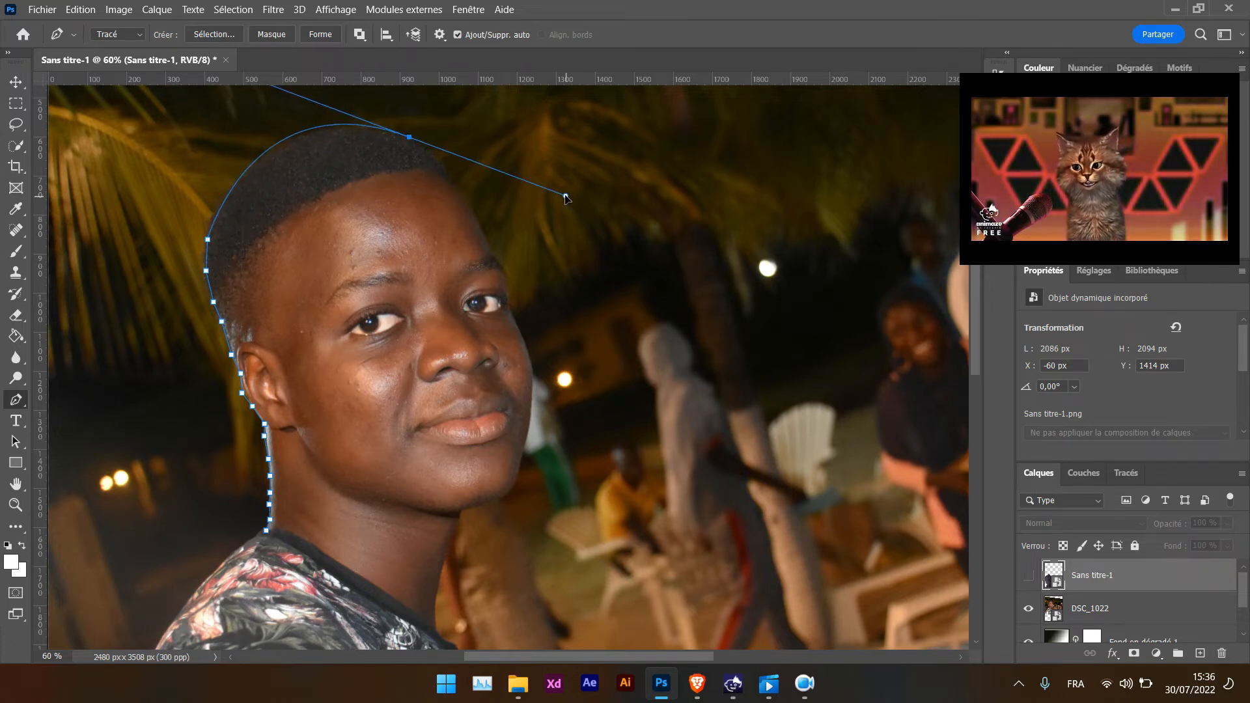
click(453, 176)
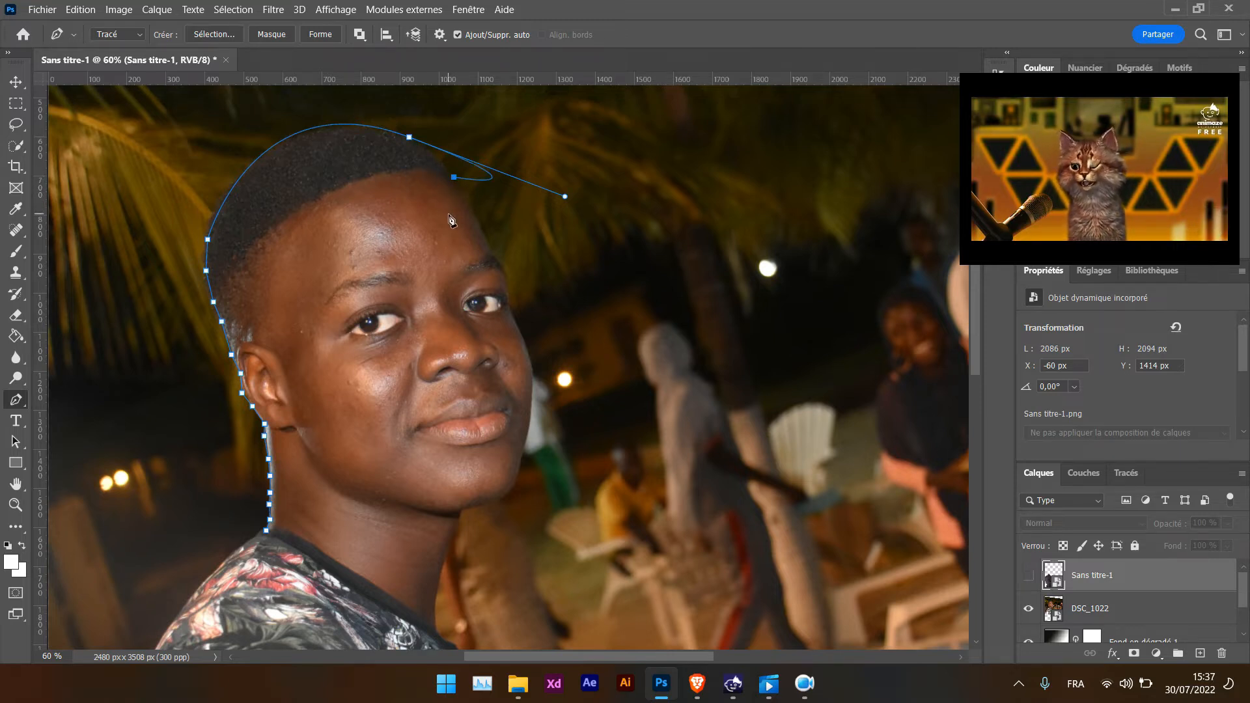
key(ctrl+z)
key(Escape)
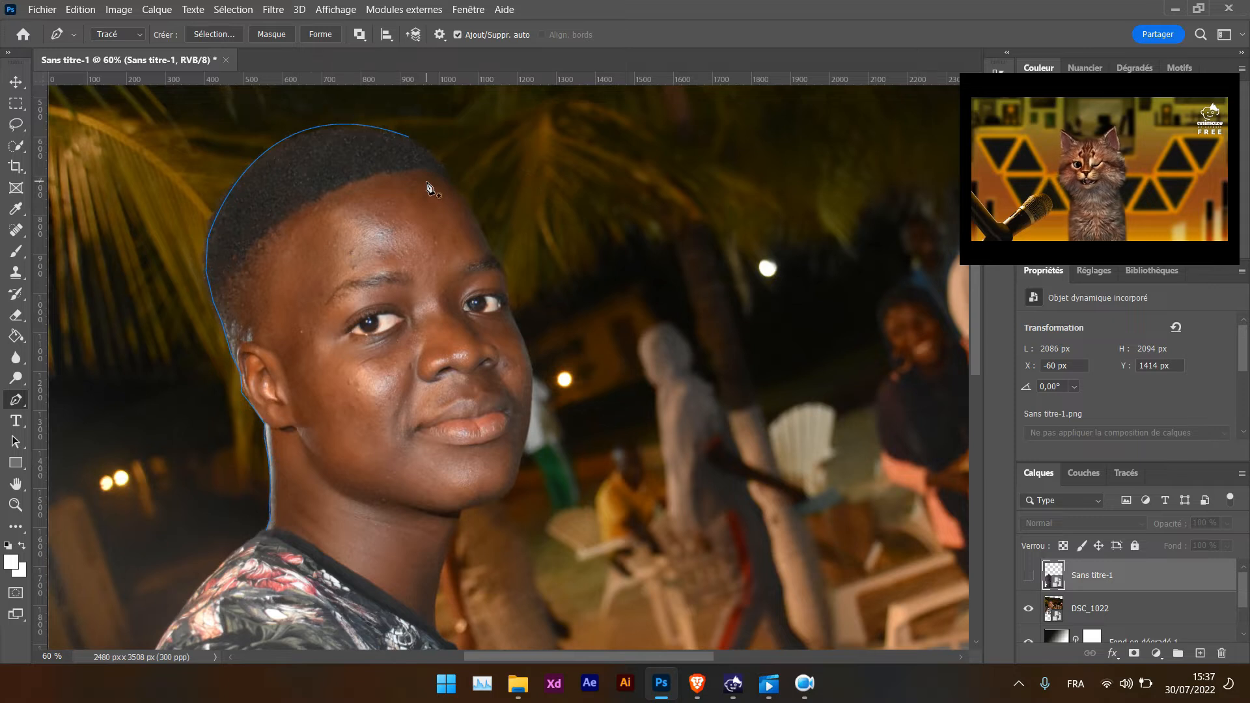
click(410, 138)
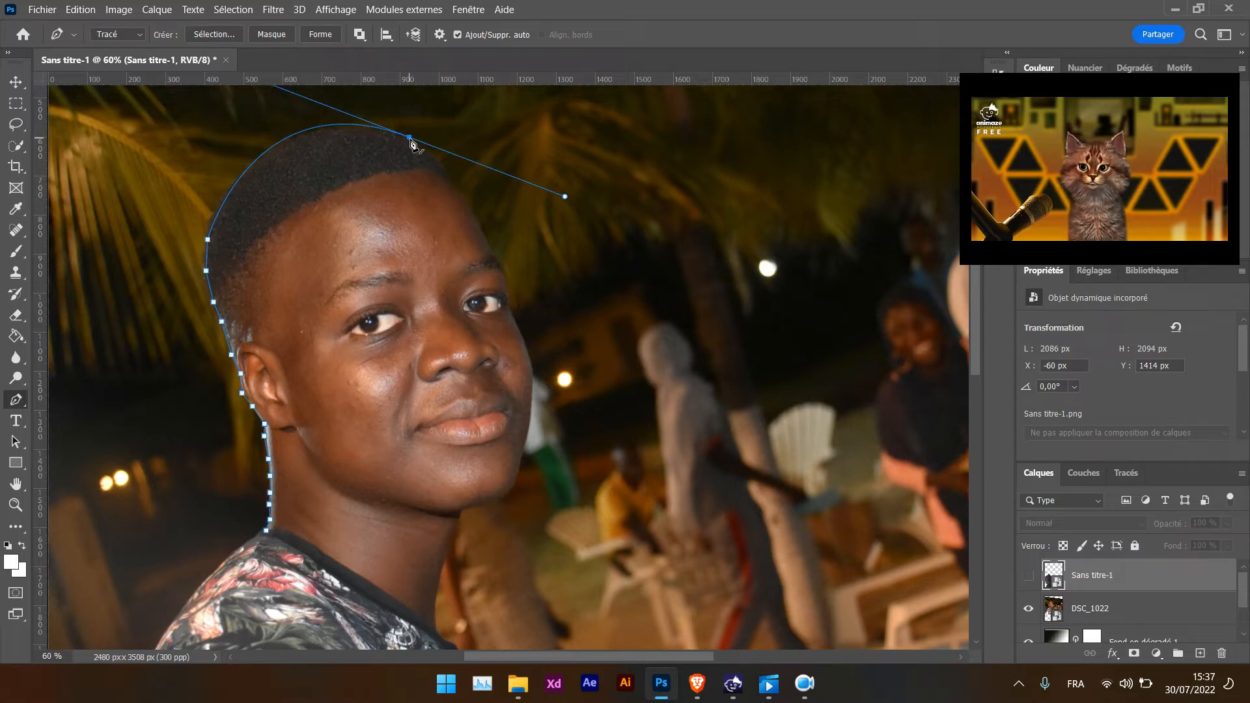
click(452, 173)
drag(454, 179, 463, 191)
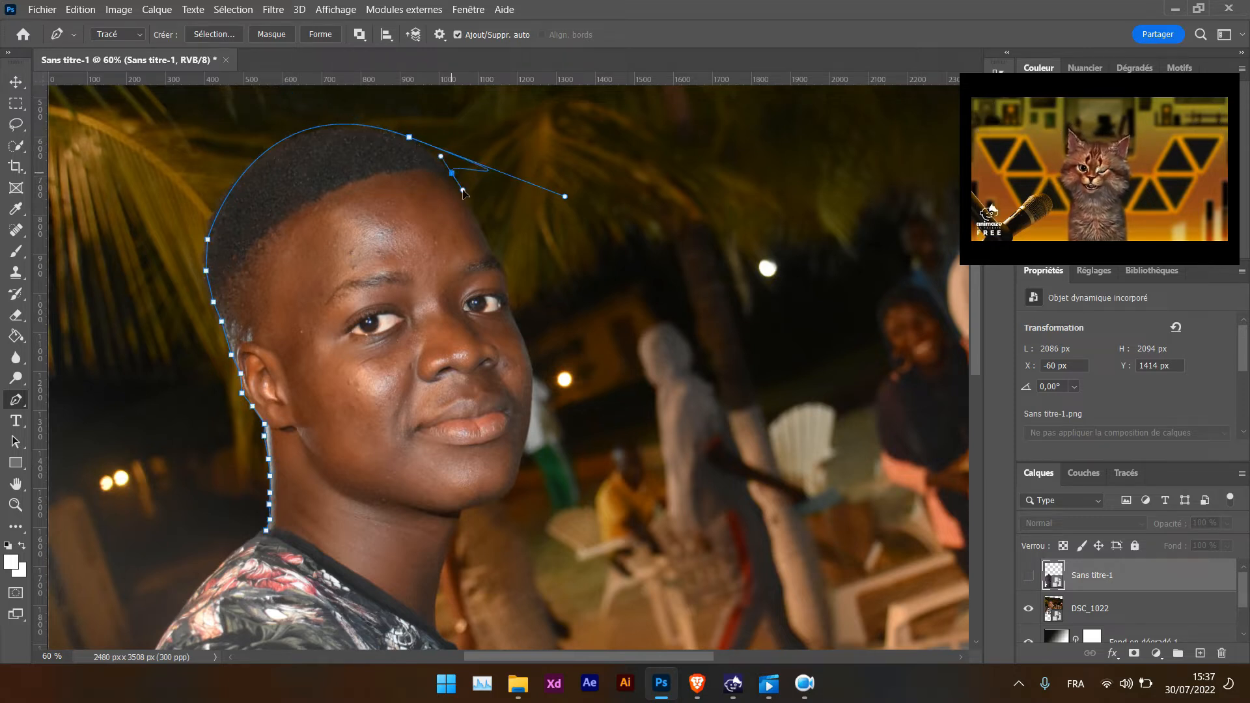
key(ctrl+z)
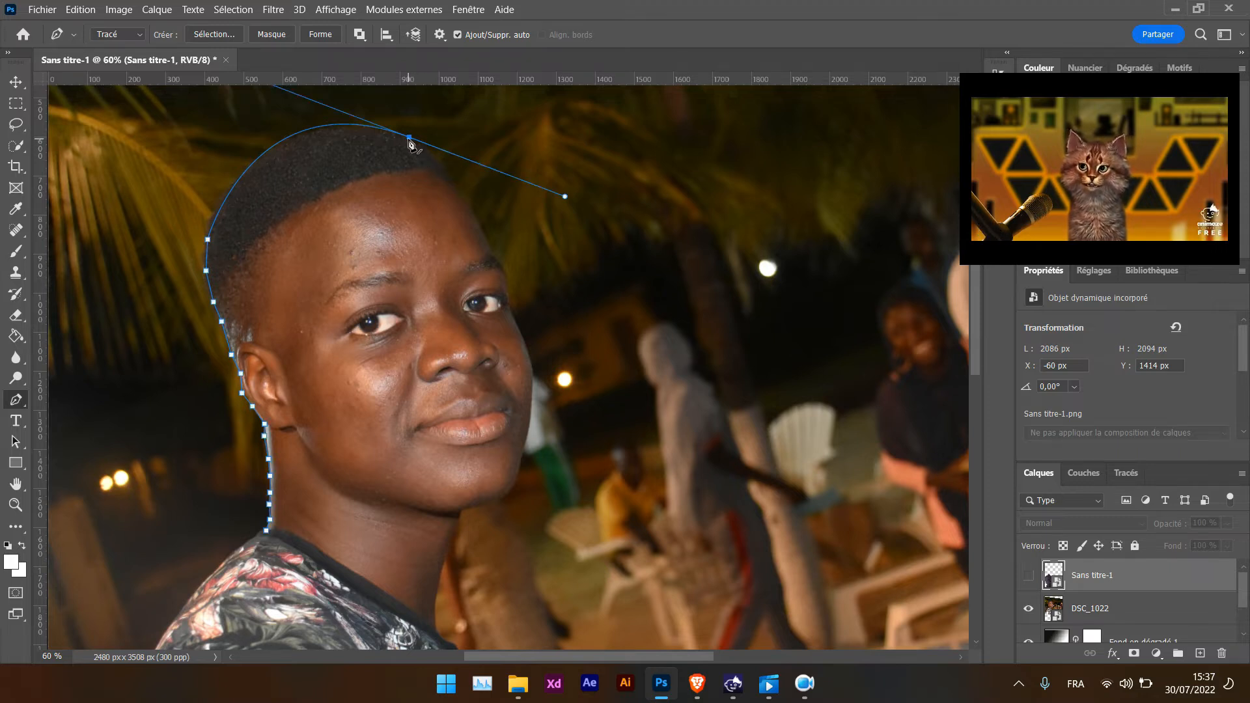
right_click(410, 143)
key(Escape)
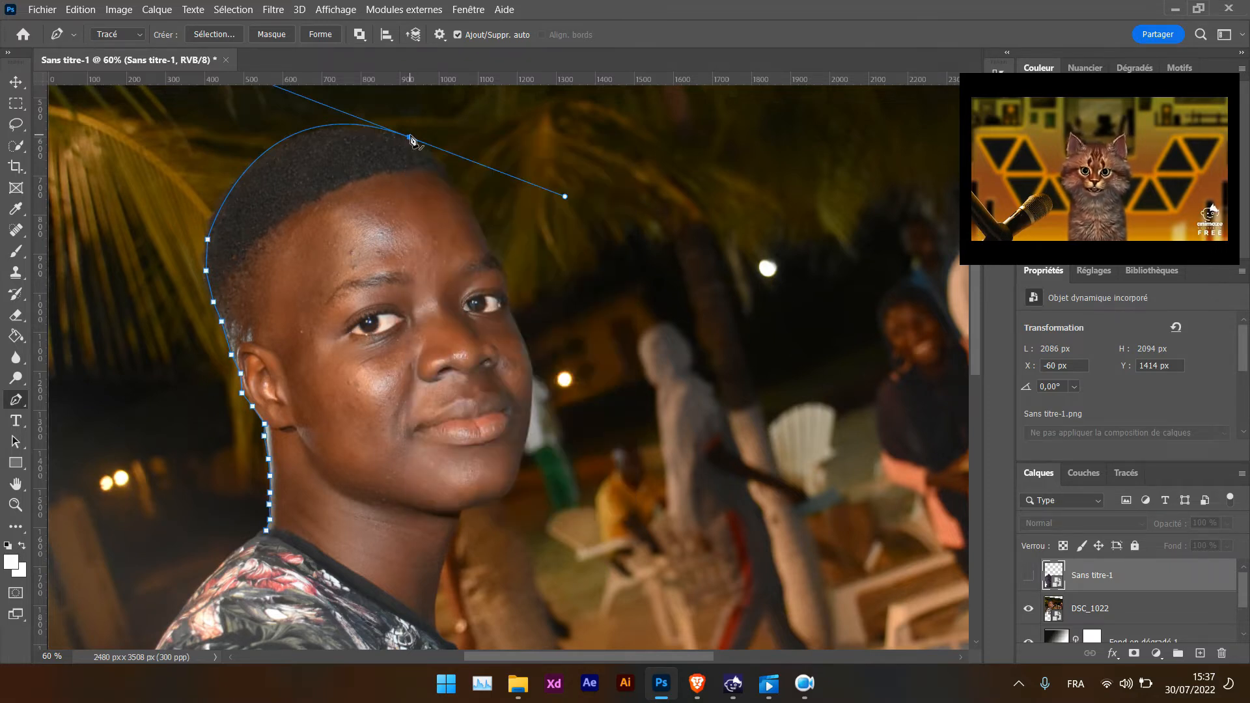
click(448, 173)
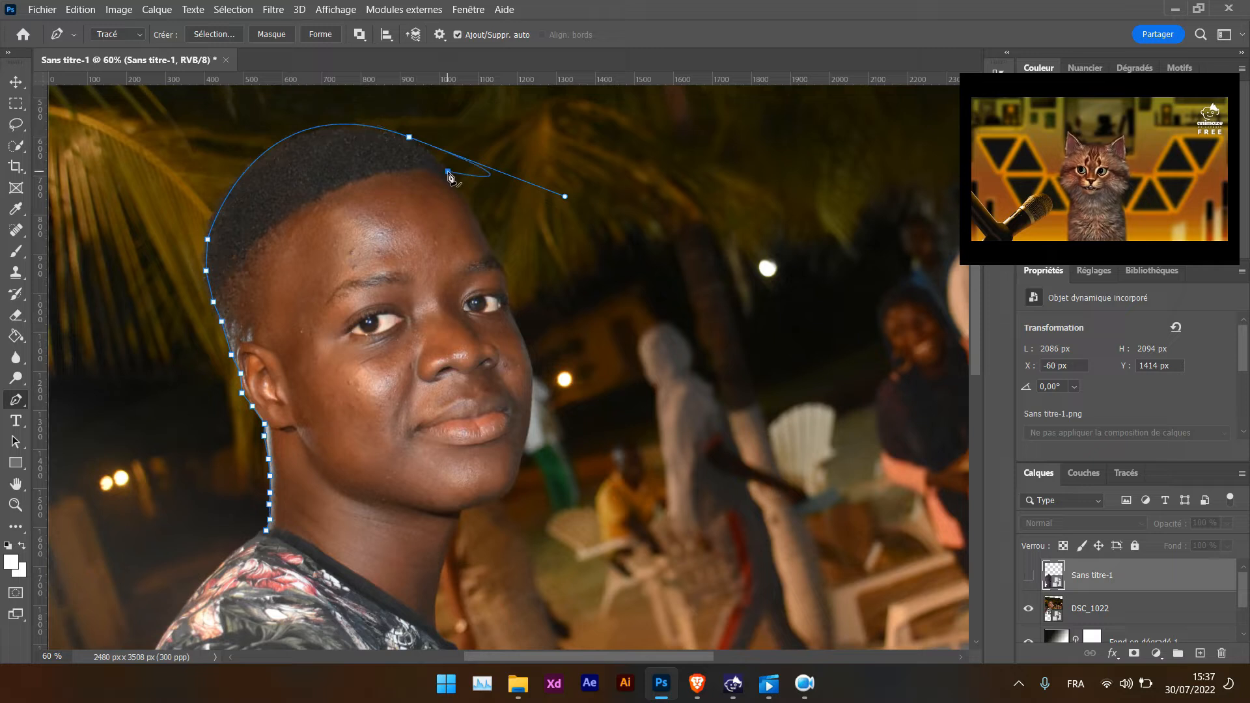
key(ctrl+z)
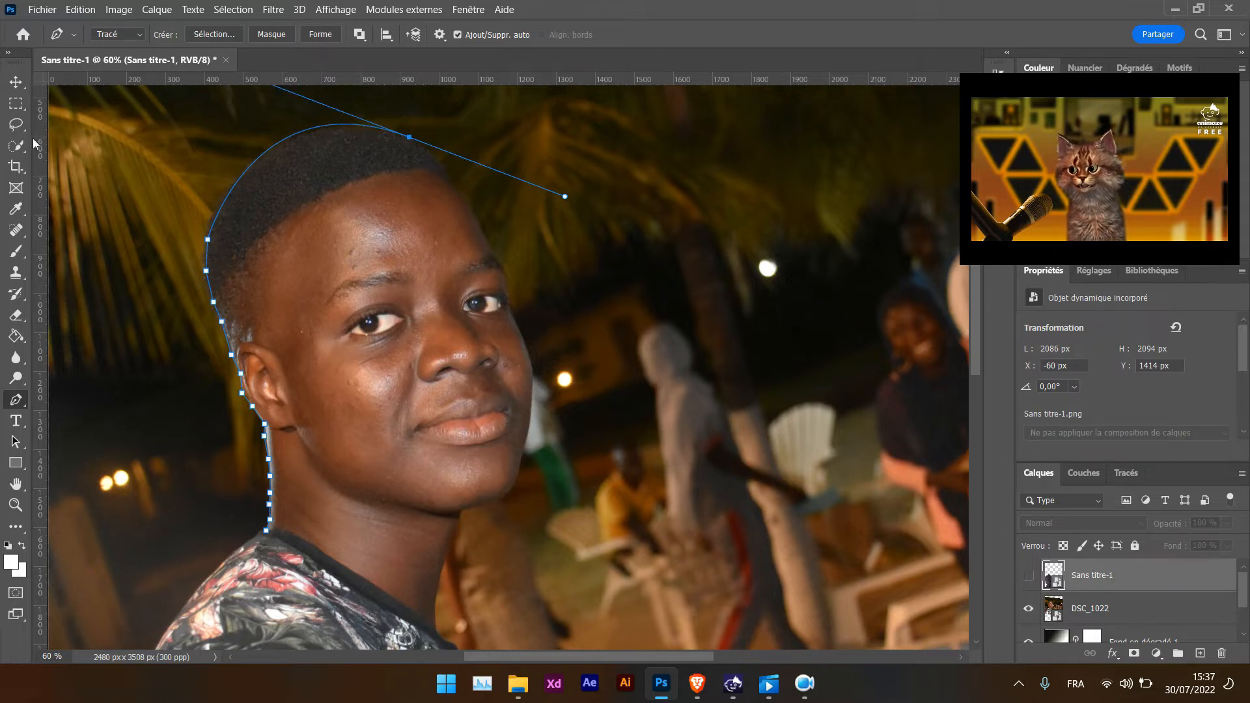
right_click(20, 405)
click(82, 476)
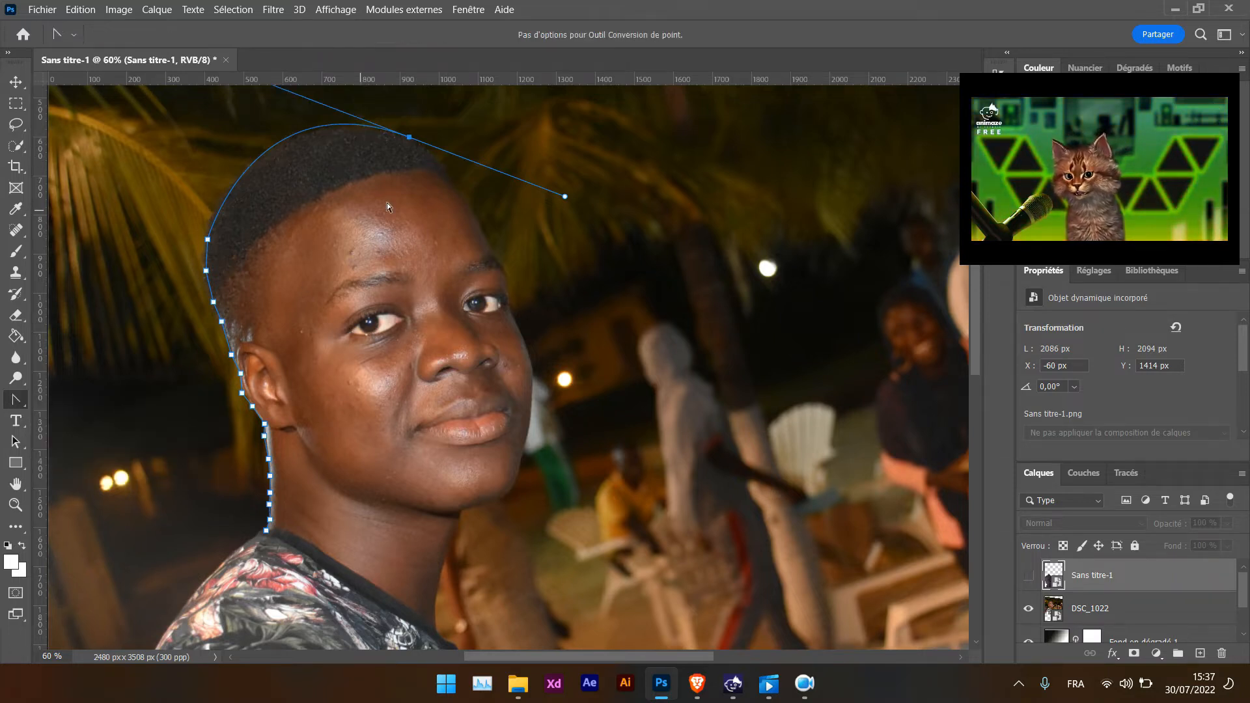
click(409, 137)
key(ctrl+z)
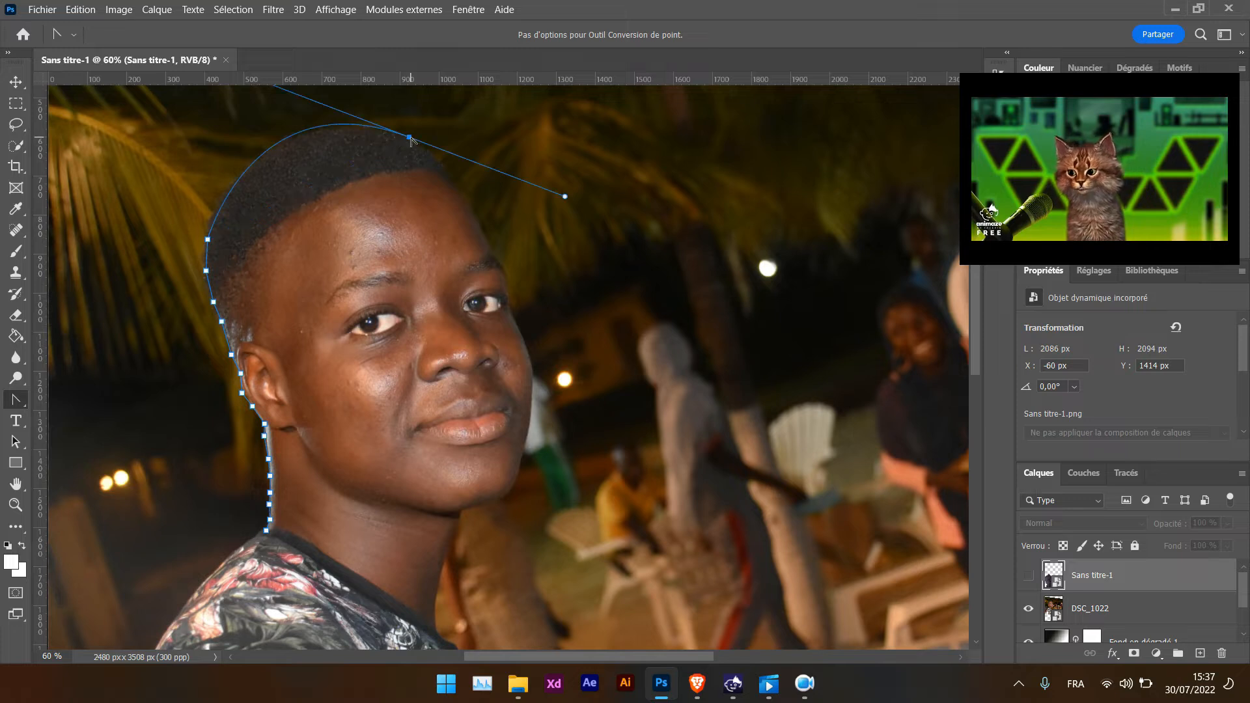
right_click(16, 399)
click(84, 399)
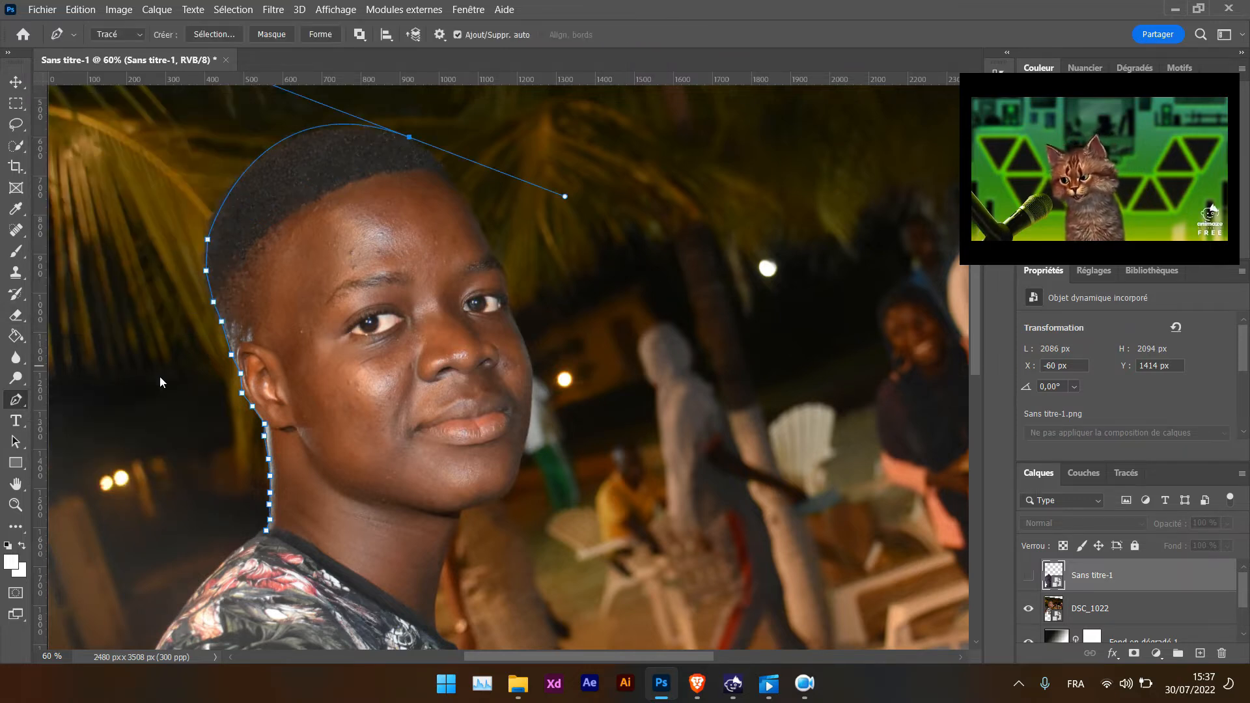
click(462, 191)
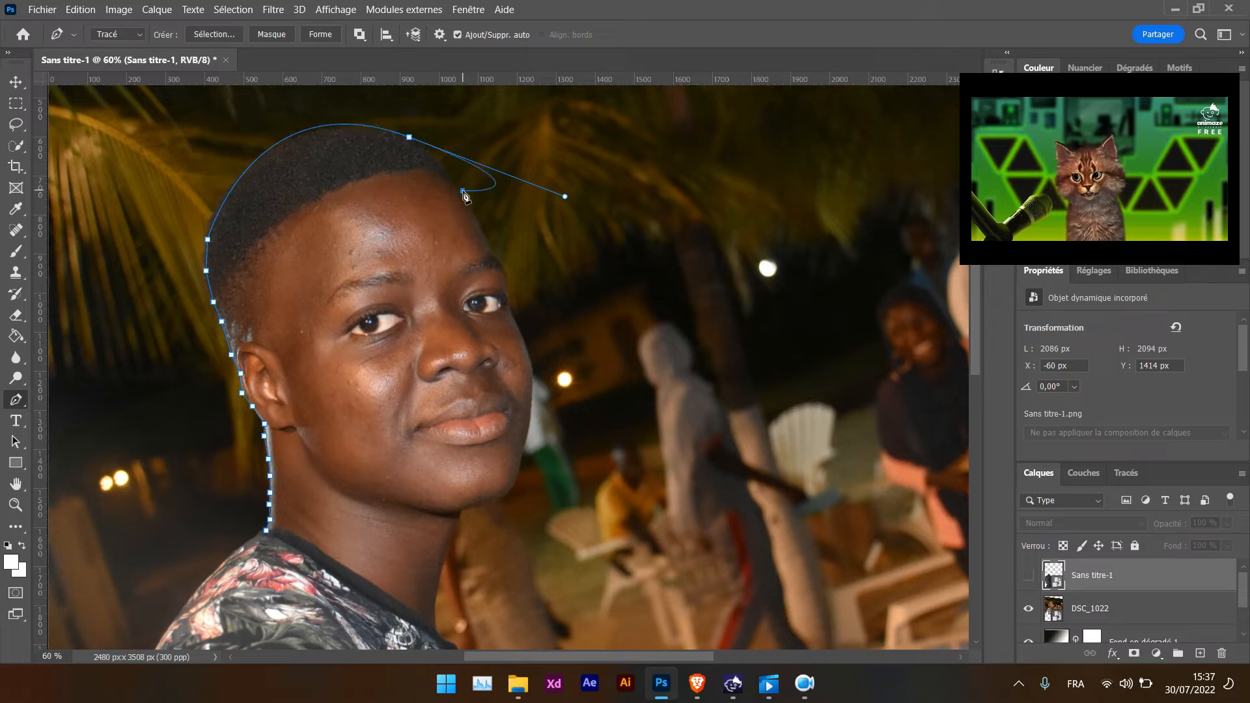
key(ctrl+z)
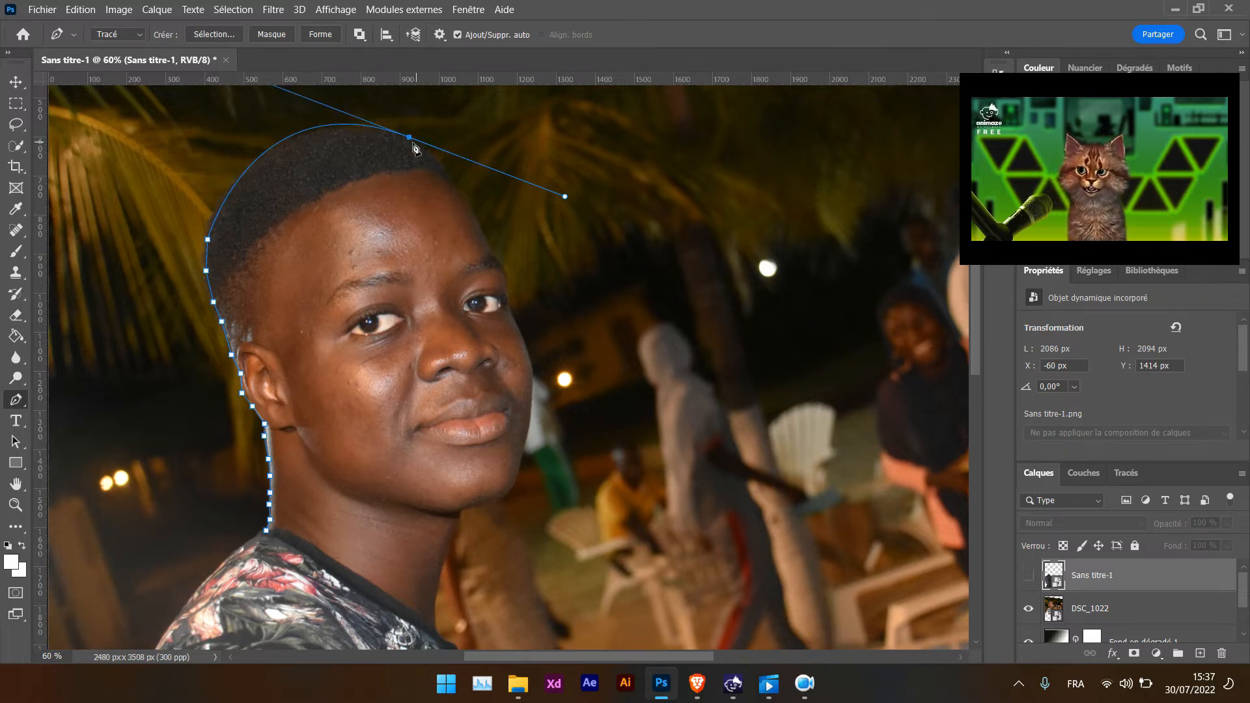
Step: Shorten the direction handle at the front of the hair curve and continue the path down the forehead past the eyebrow
drag(410, 139, 418, 142)
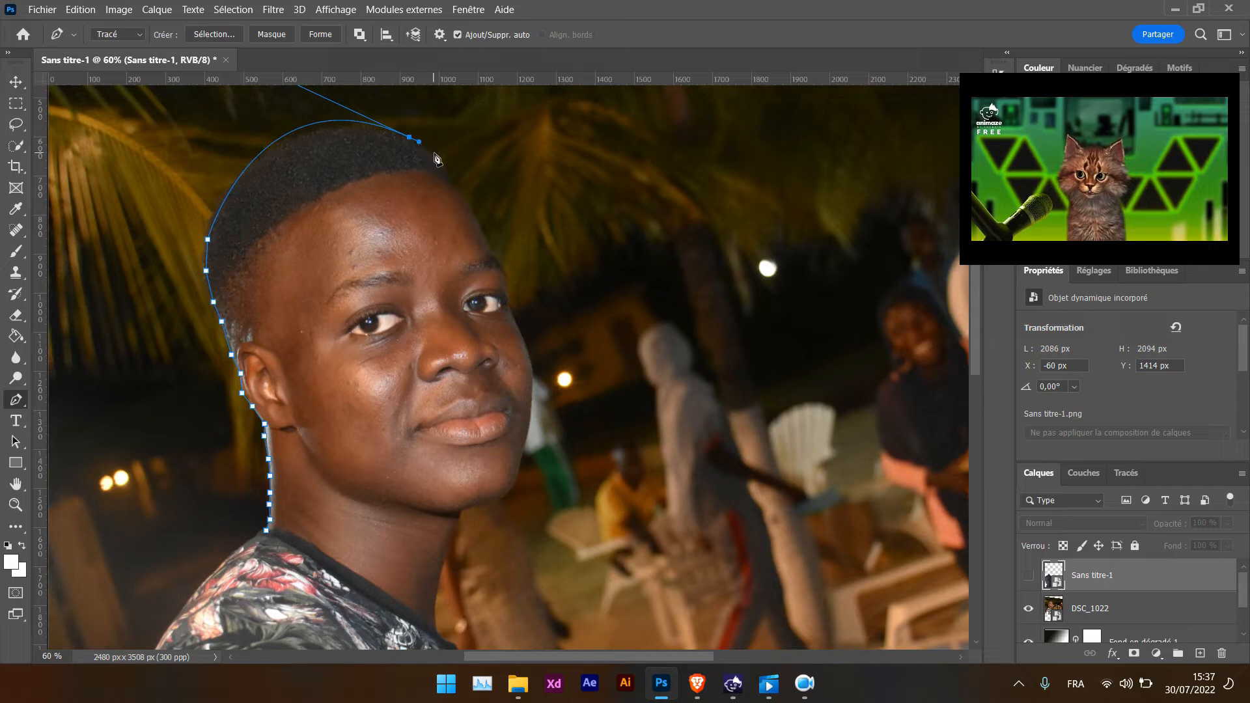
click(434, 153)
click(450, 174)
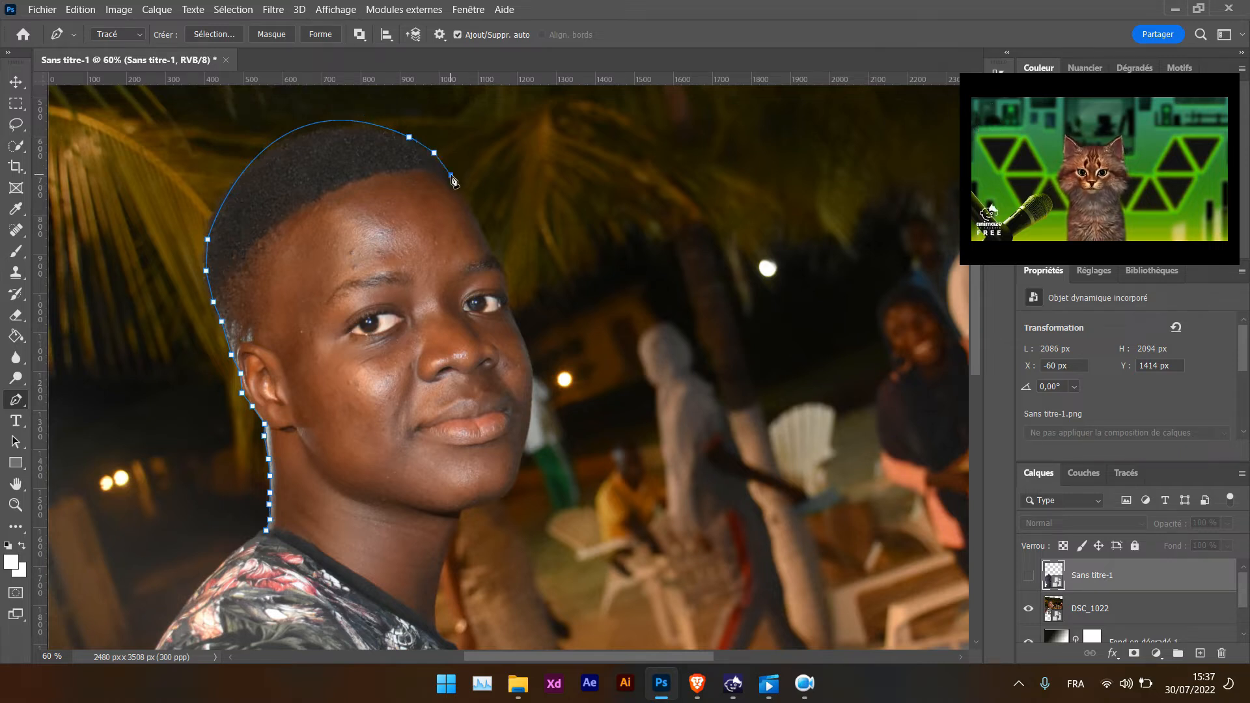
click(476, 218)
click(491, 251)
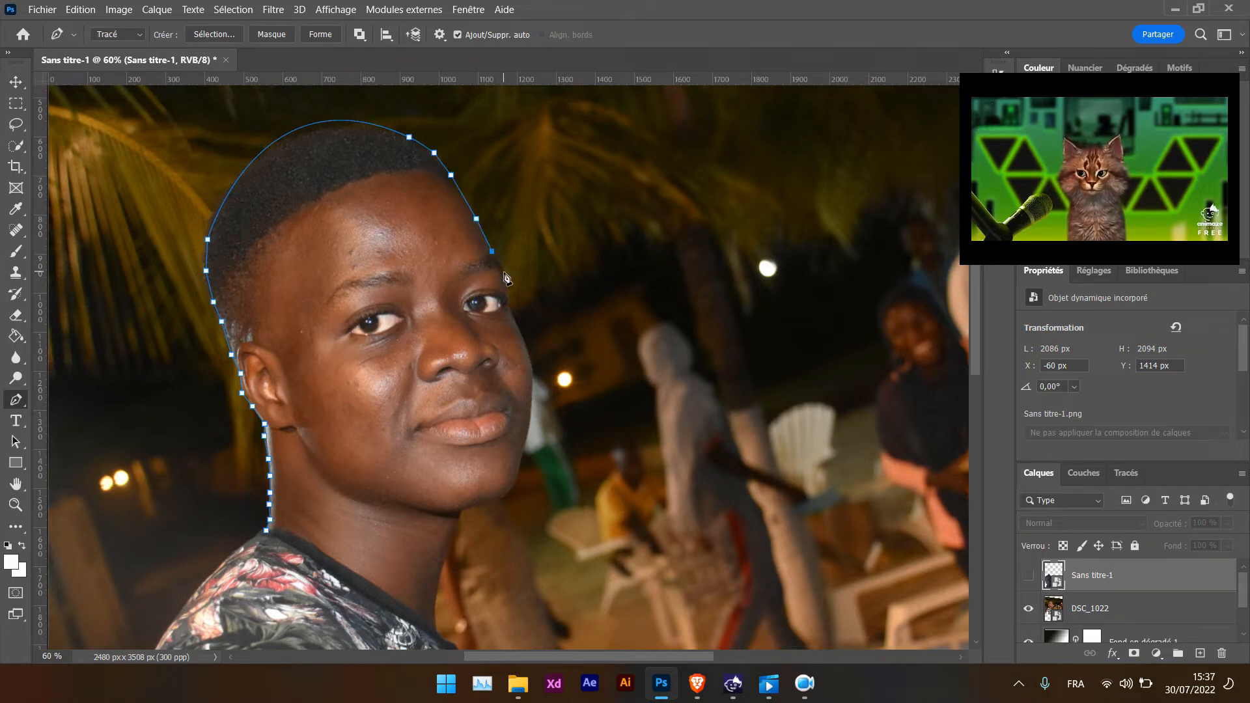
click(507, 288)
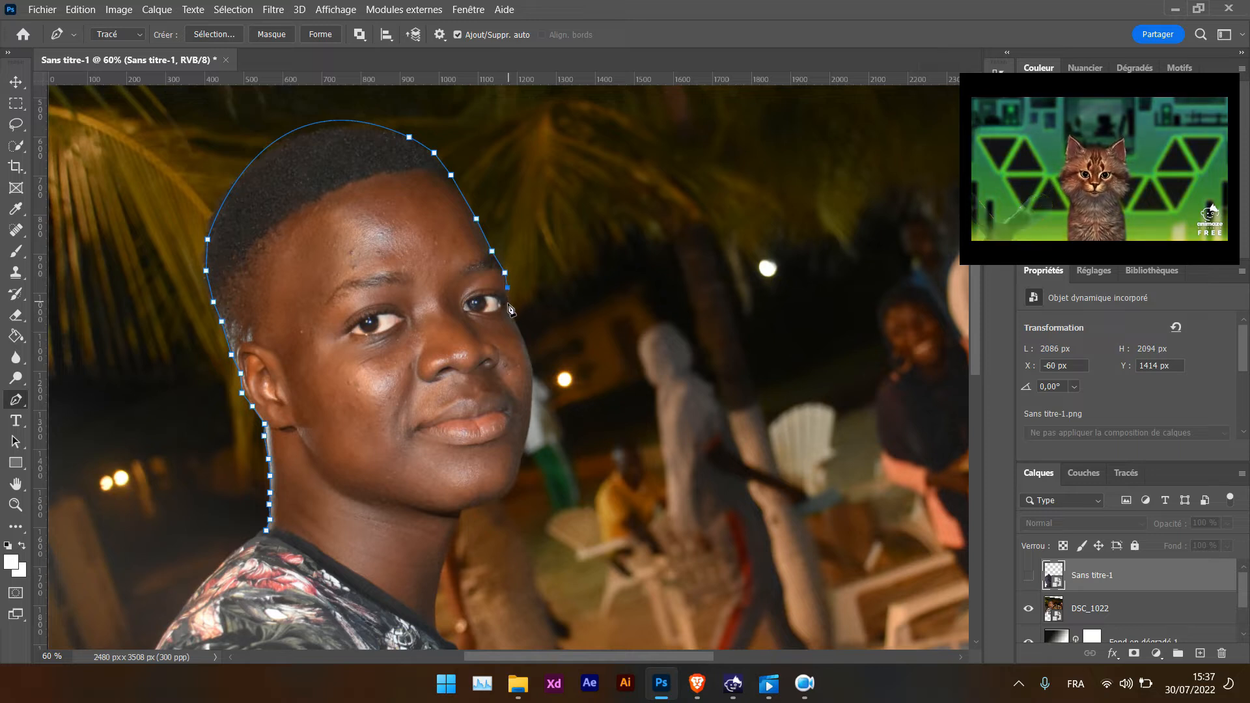
Step: Continue the Pen path from beside the eye down along the cheek to the jaw
click(505, 308)
click(517, 323)
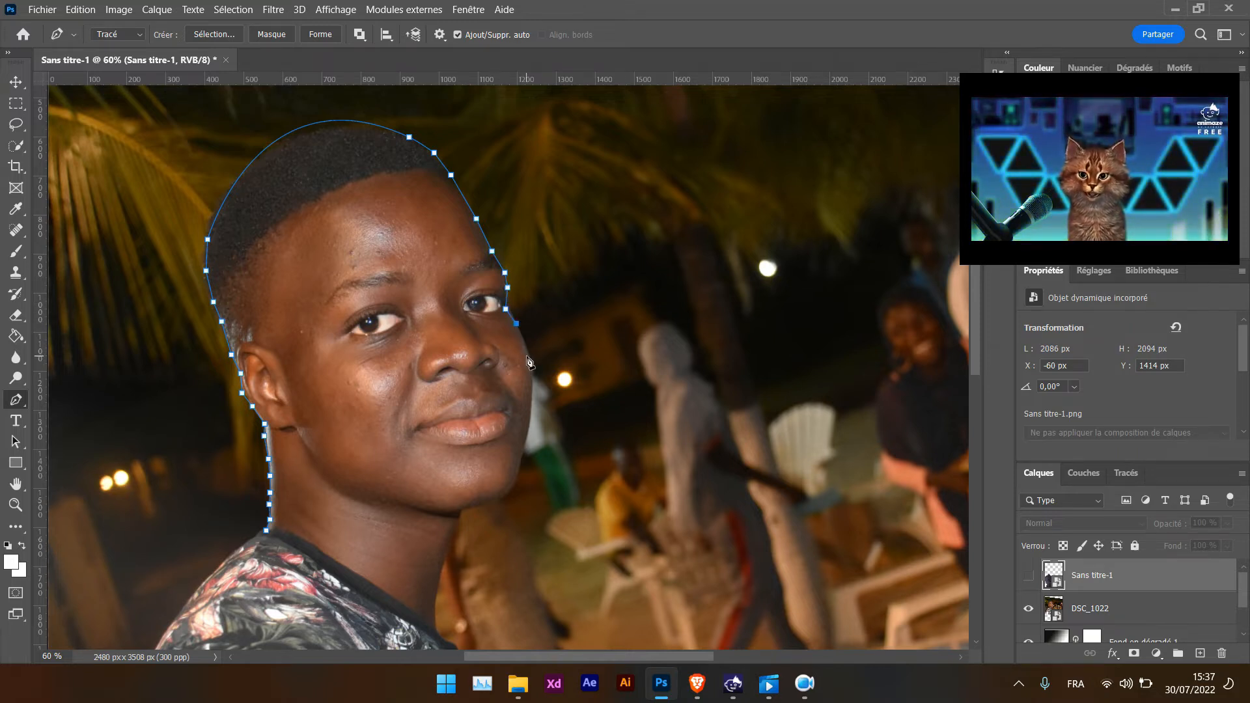
click(531, 359)
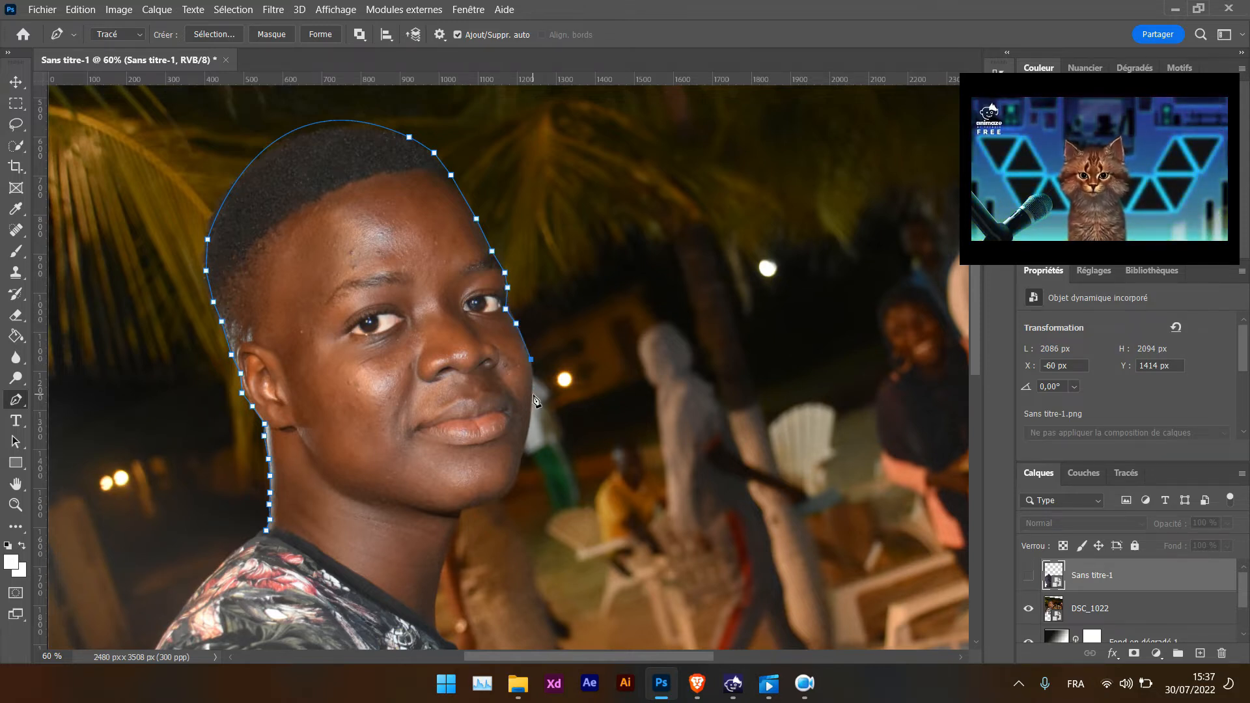
click(533, 394)
click(526, 441)
click(518, 468)
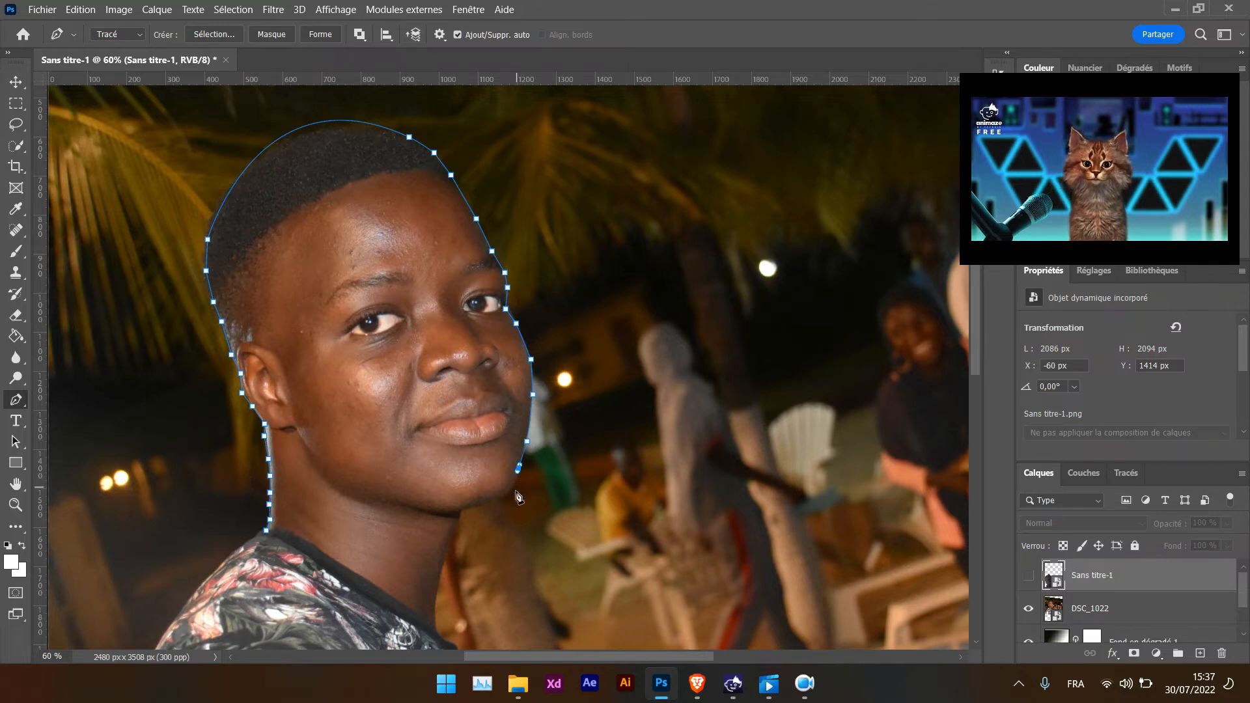
Step: Trace the path under the chin and down the front of the neck to the collar, and close it at its starting point
click(511, 497)
click(489, 505)
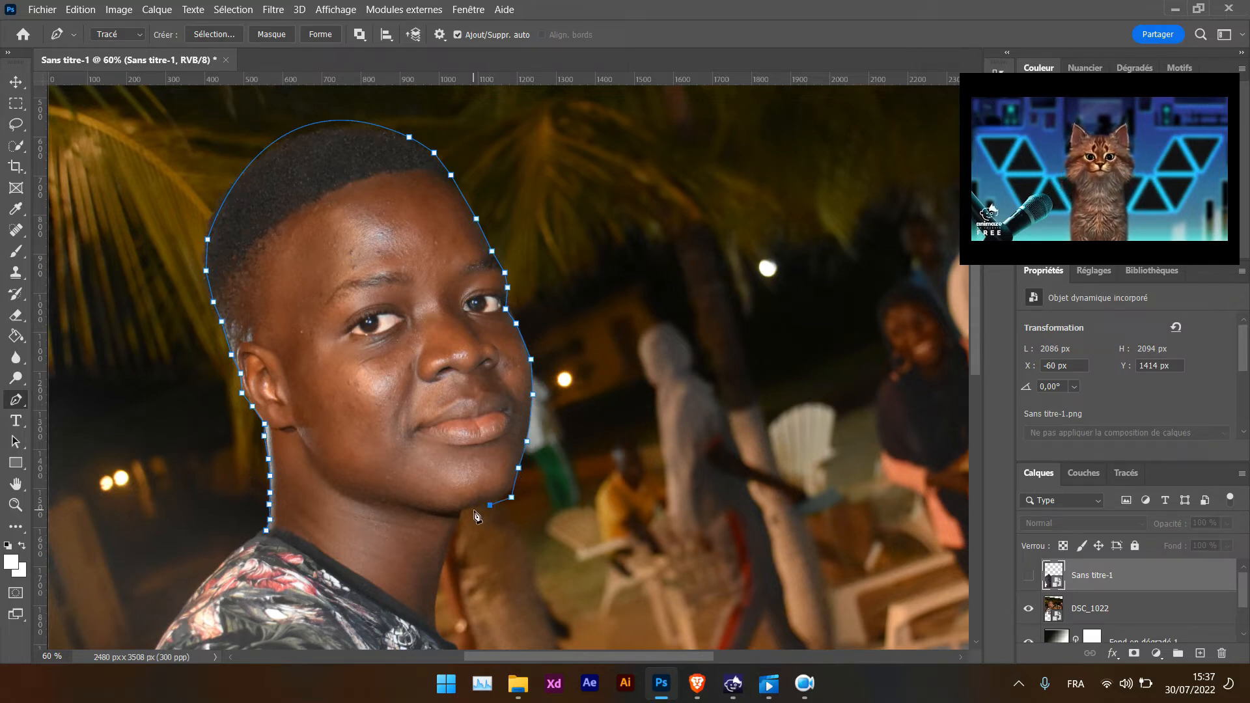
click(461, 513)
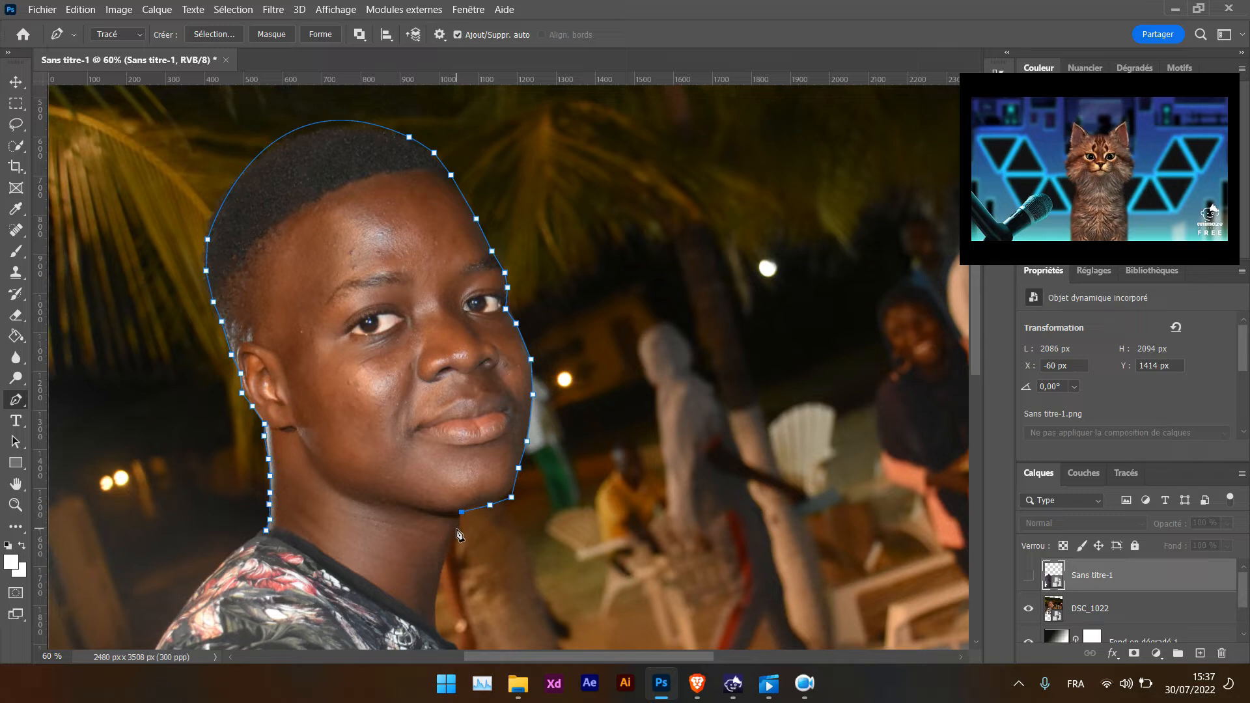
click(456, 528)
click(444, 560)
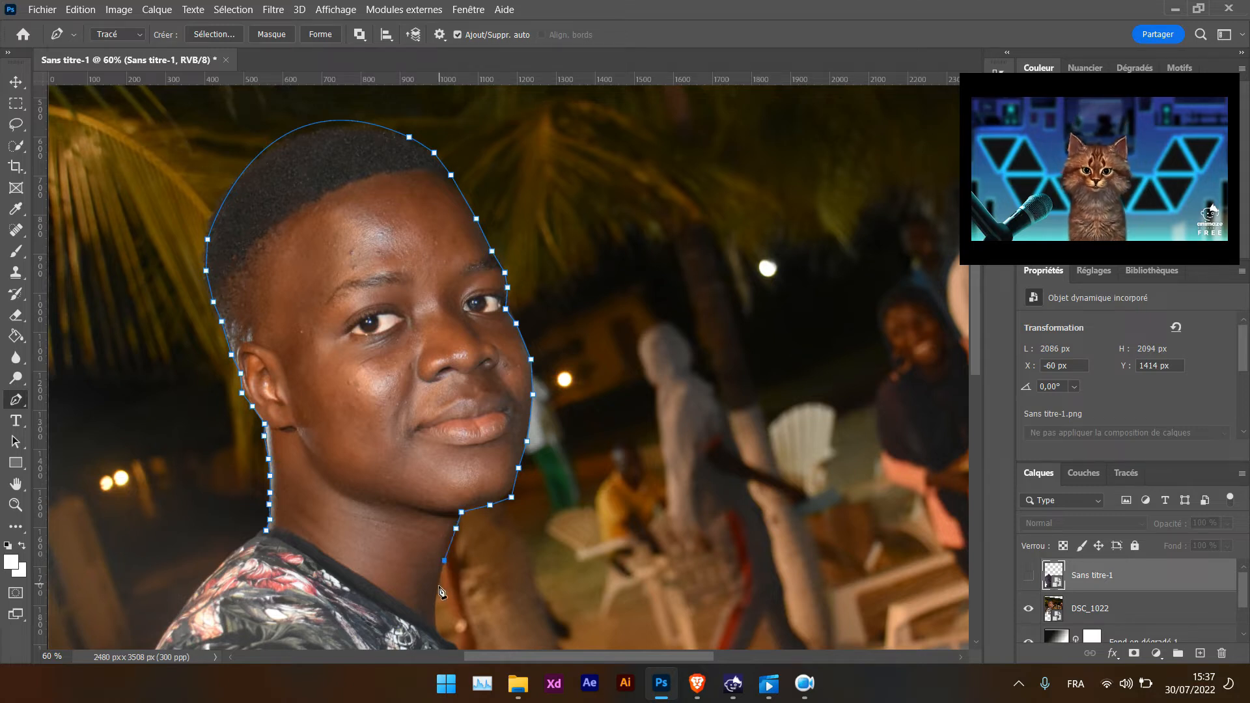
click(436, 621)
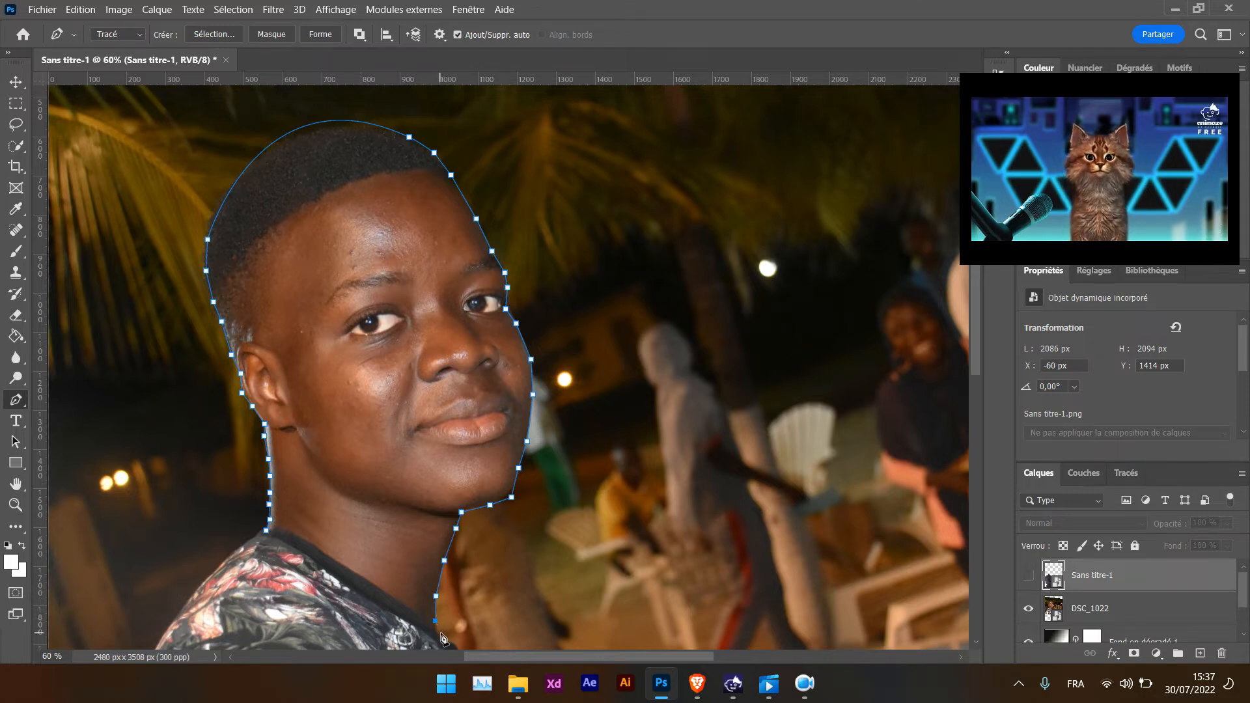
click(440, 637)
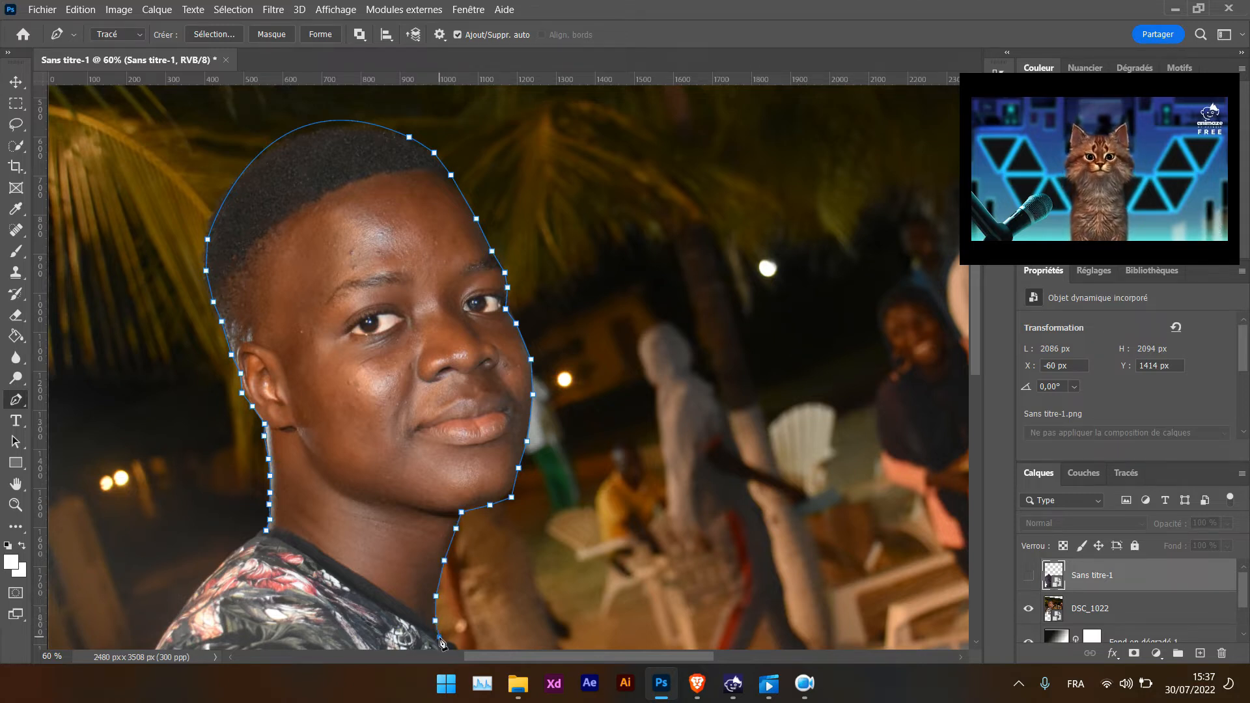
click(266, 530)
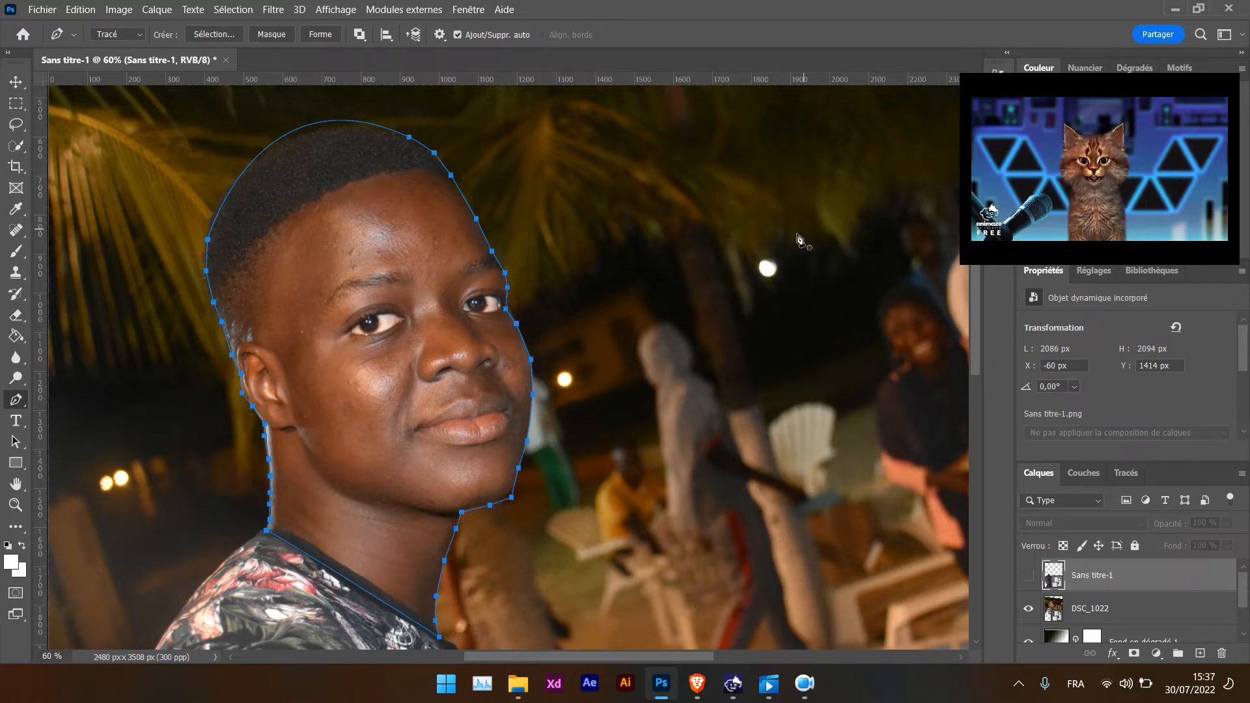
click(266, 529)
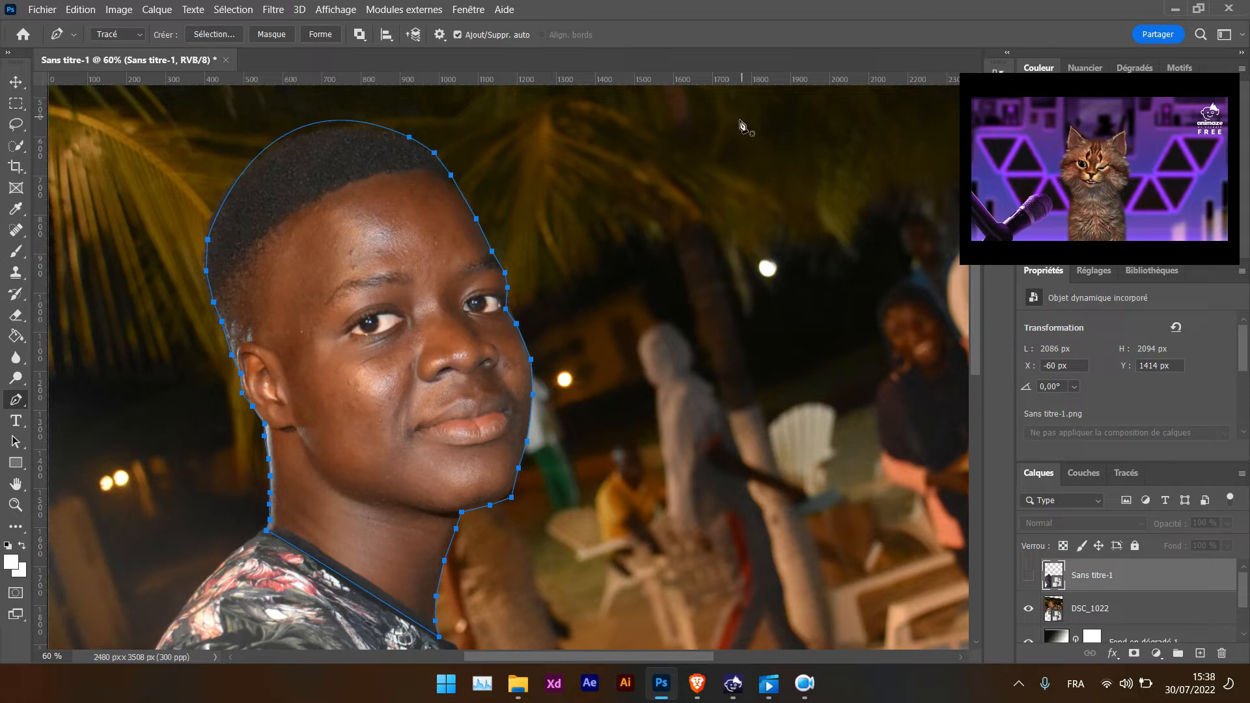
Step: Convert the closed head path into a new anti-aliased selection with a feather radius of 0 pixels
right_click(322, 121)
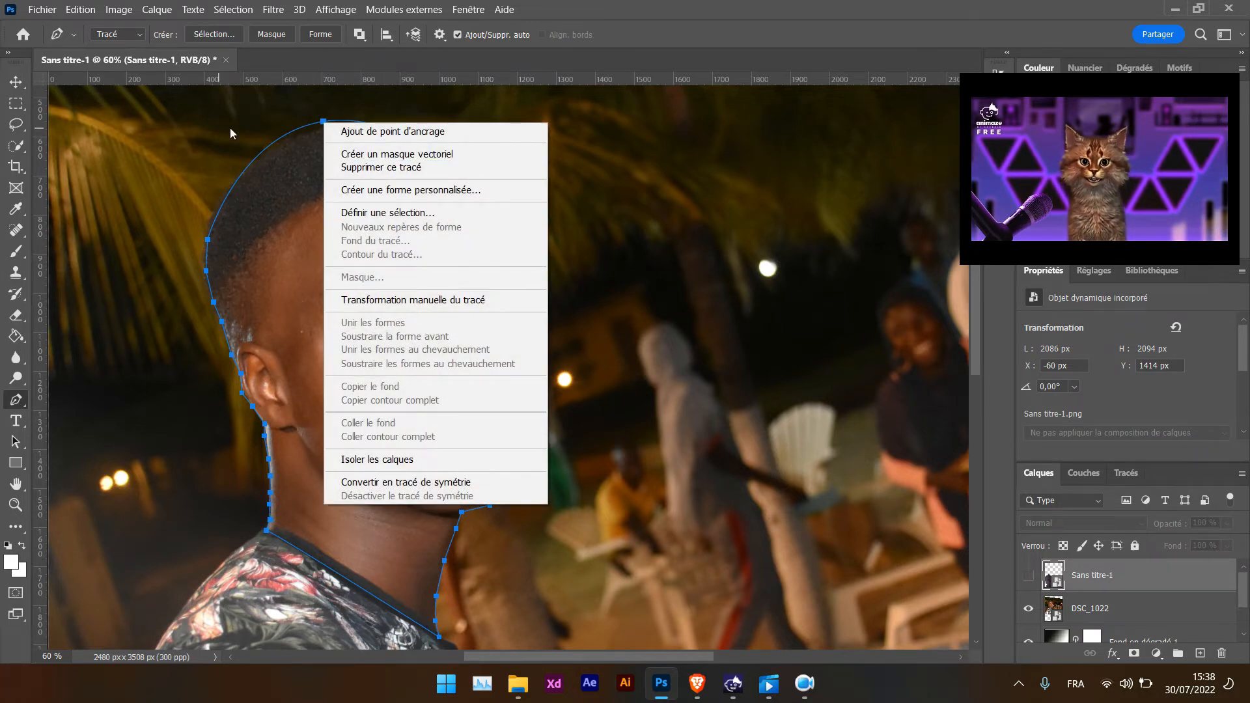
click(707, 6)
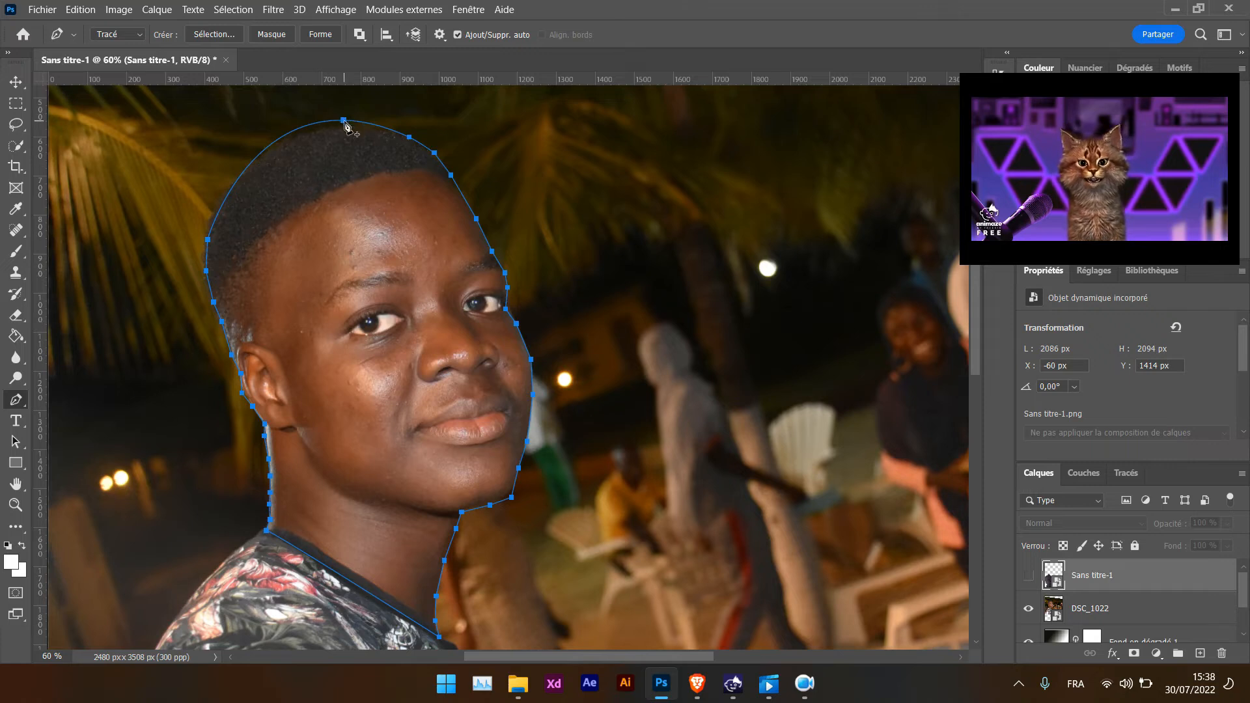
right_click(346, 125)
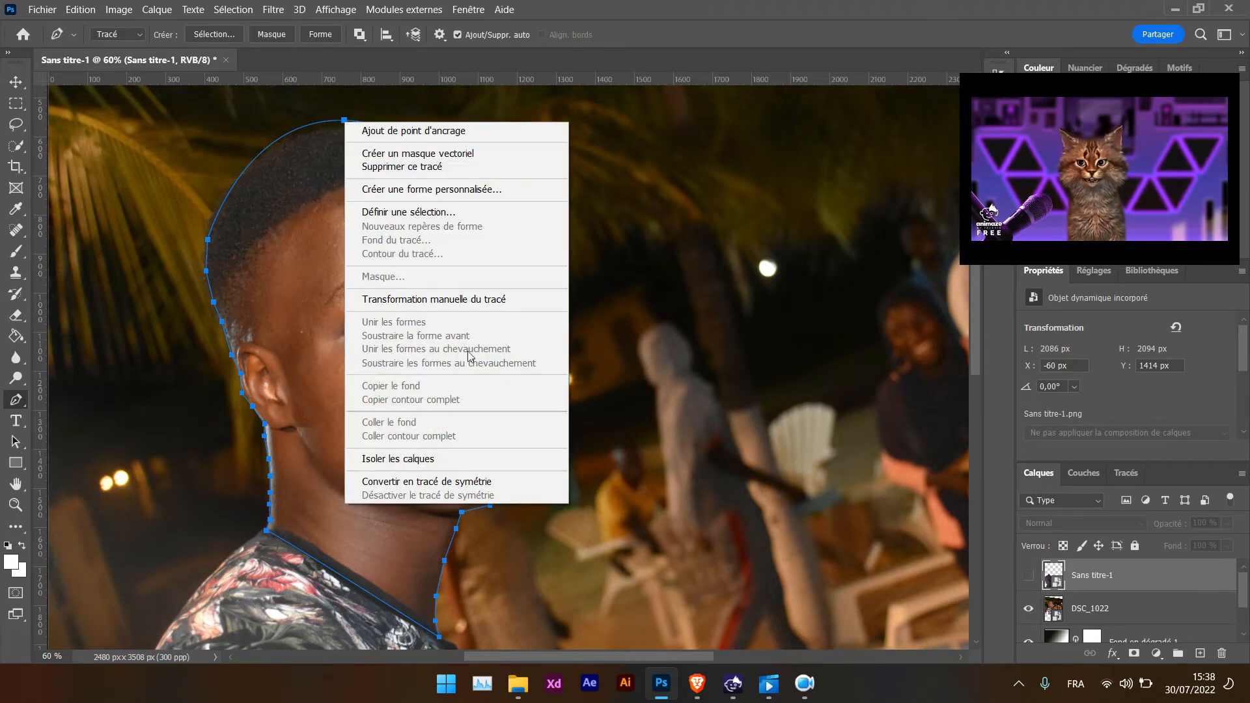
click(427, 212)
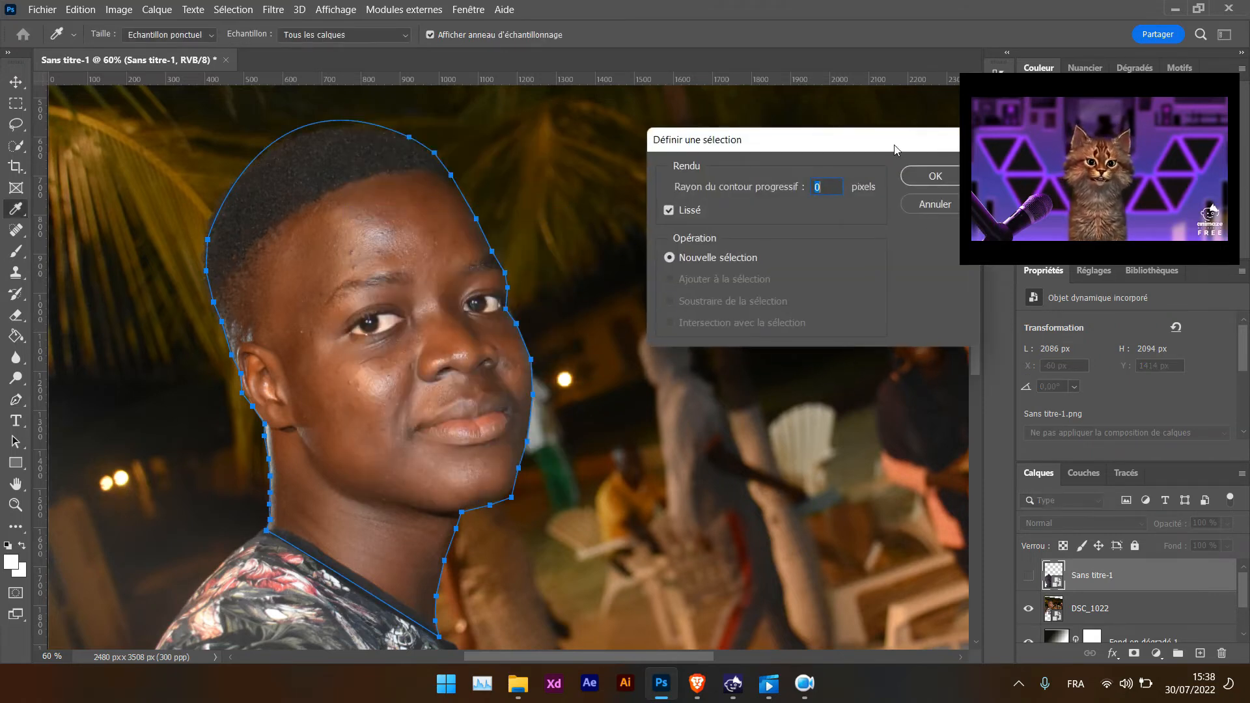
drag(894, 146, 764, 120)
click(807, 151)
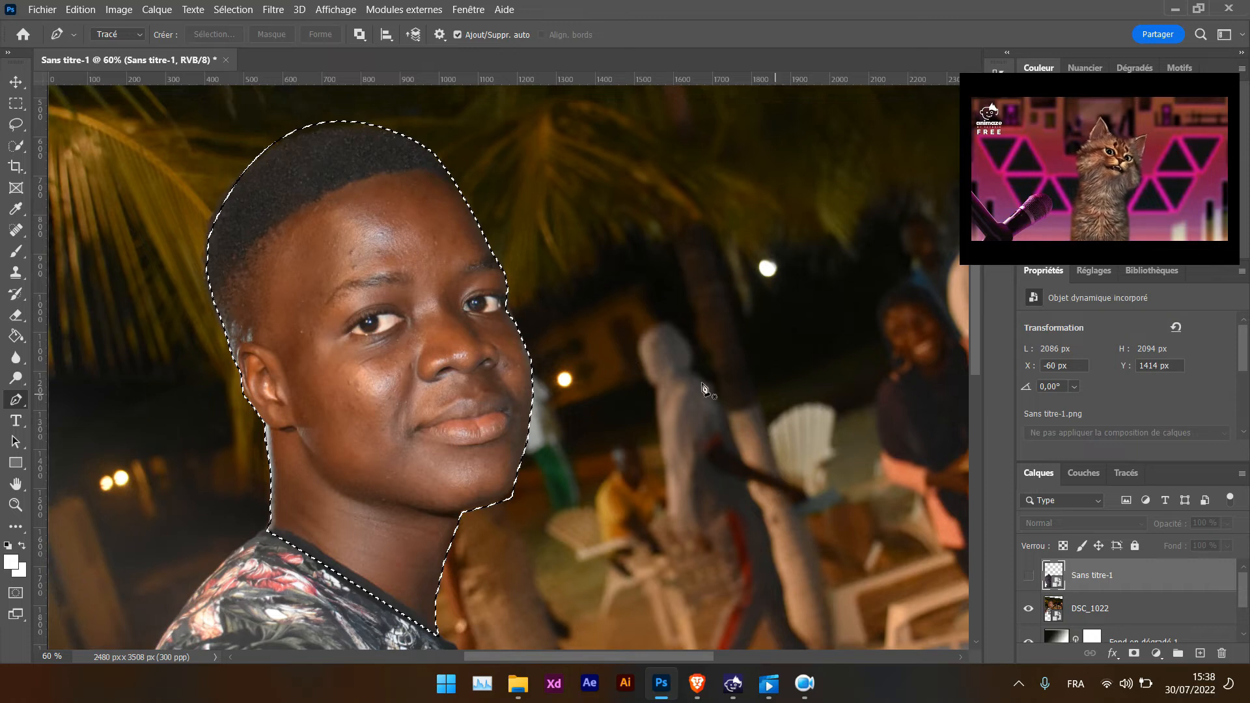
click(1133, 659)
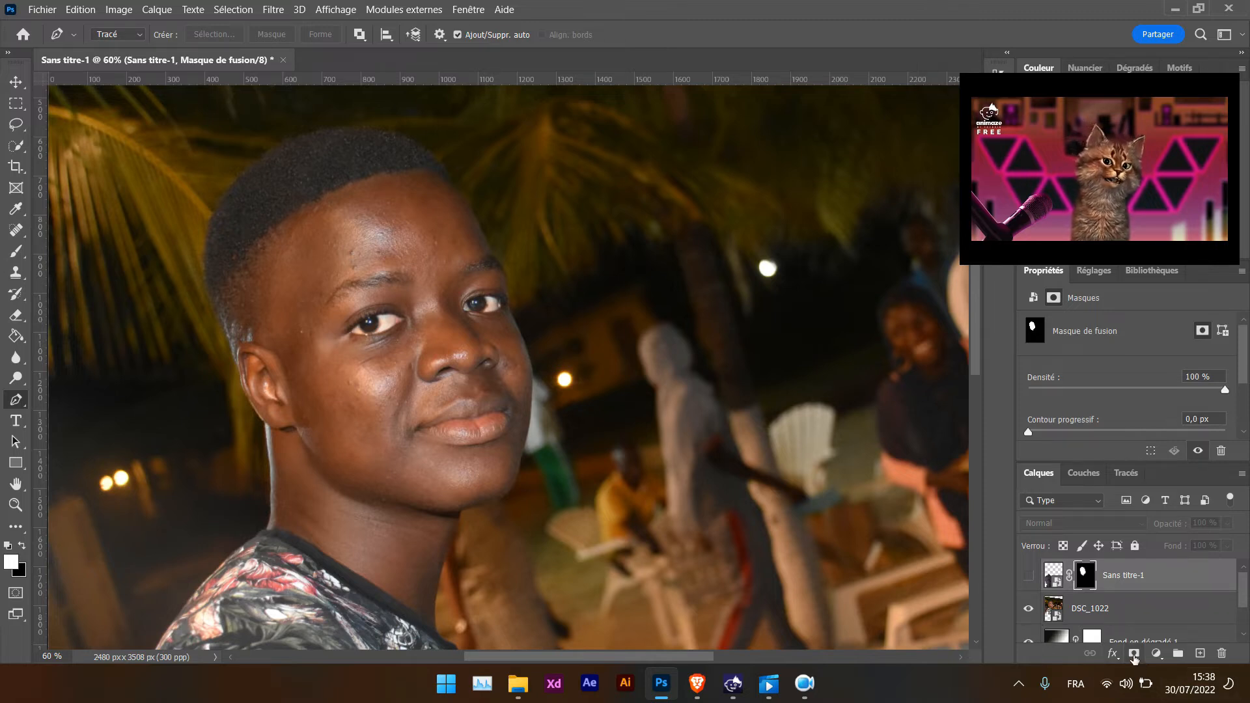
click(1133, 654)
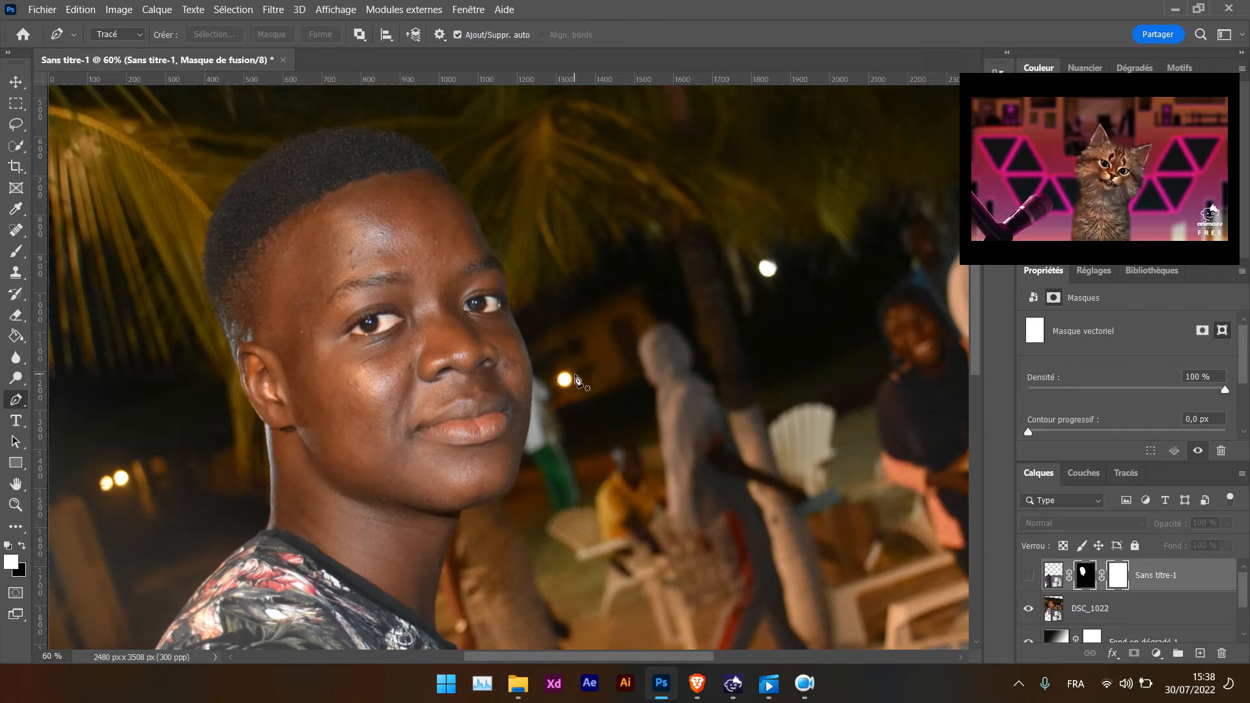
key(ctrl+z)
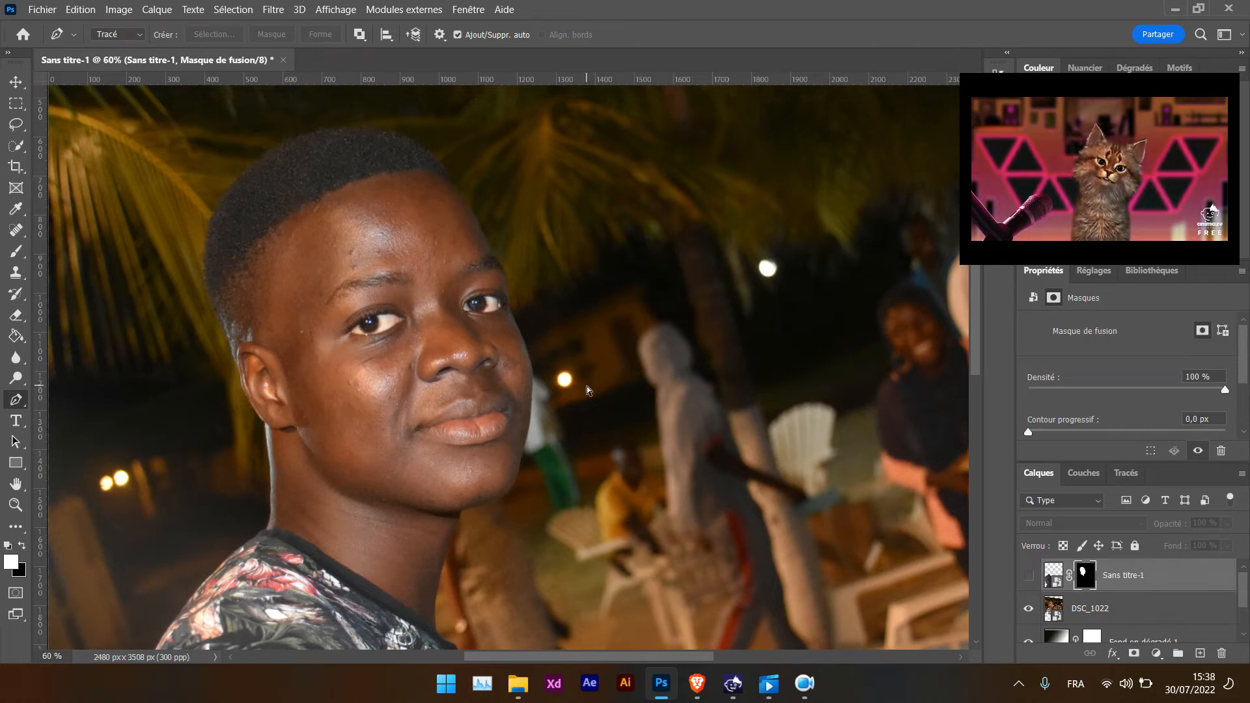
key(ctrl+z)
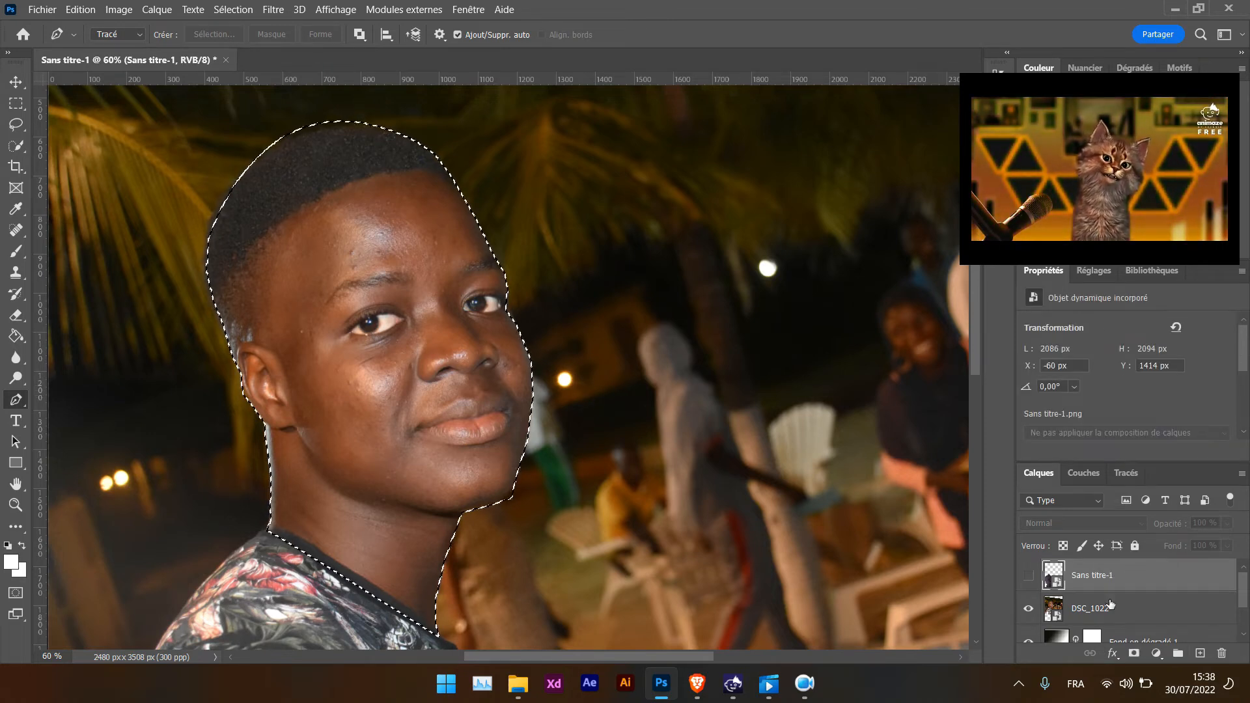
click(1035, 576)
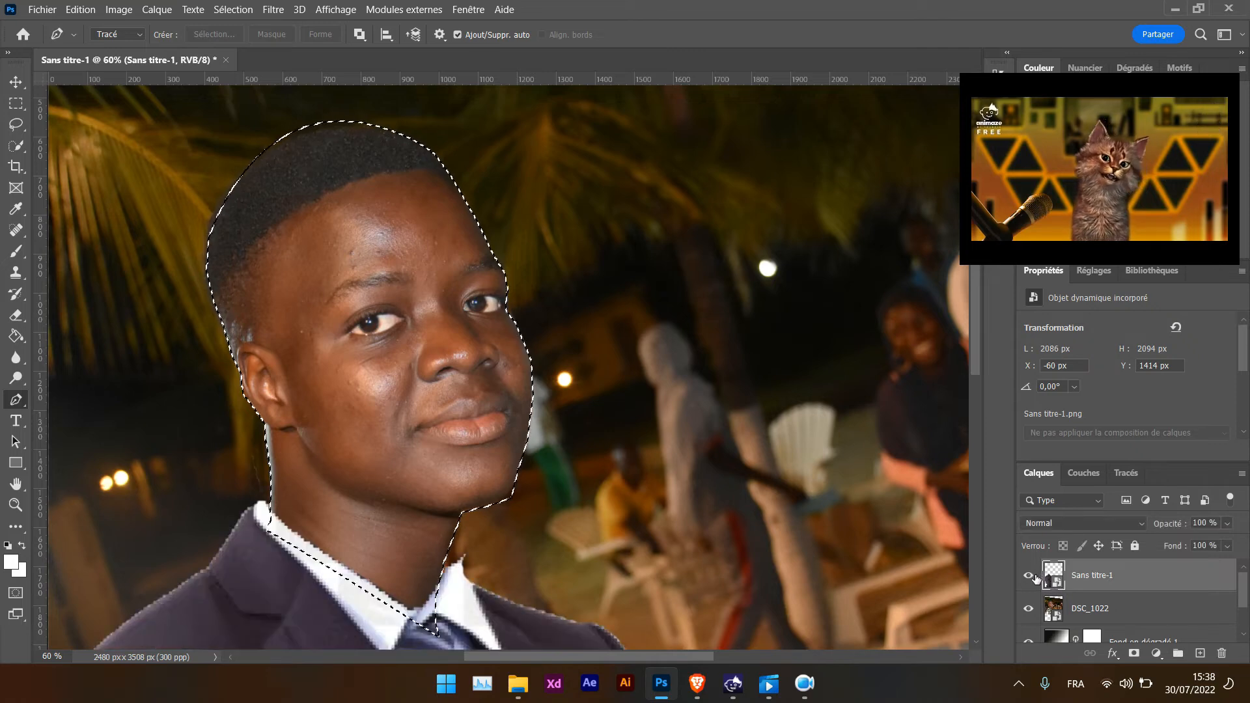
click(1035, 575)
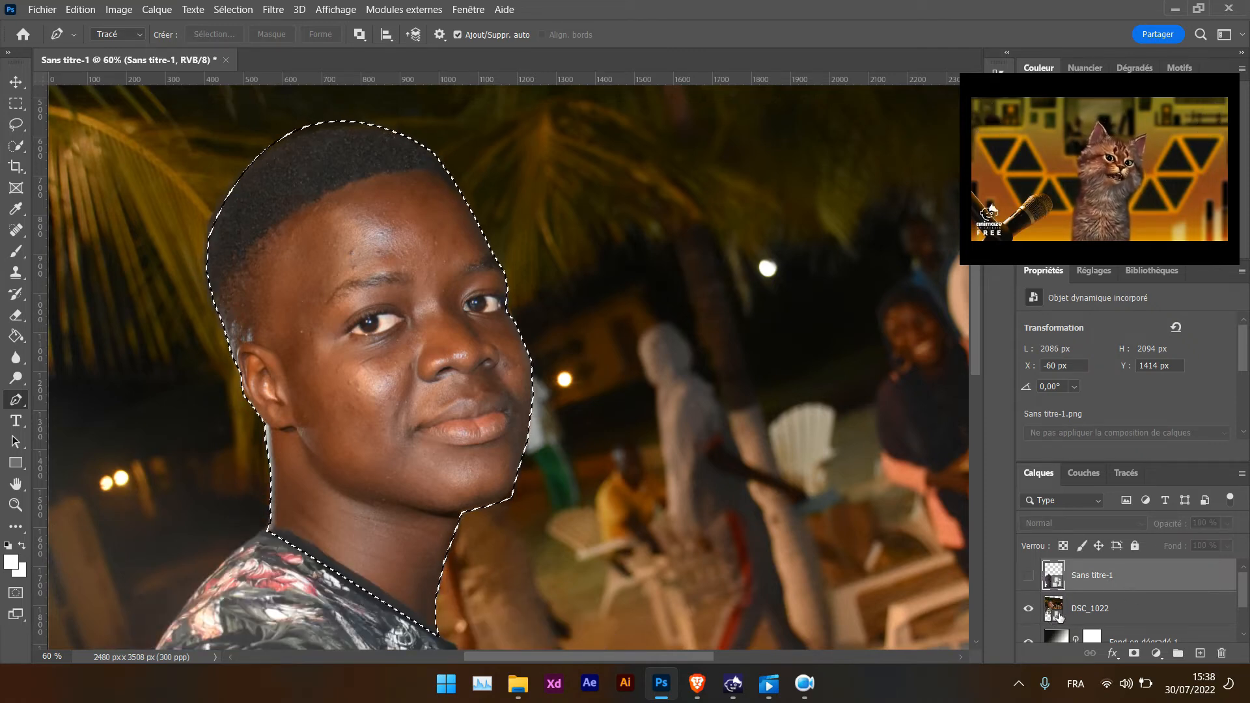
Step: Add a layer mask to the photo layer DSC_1022 from the head selection
click(1175, 617)
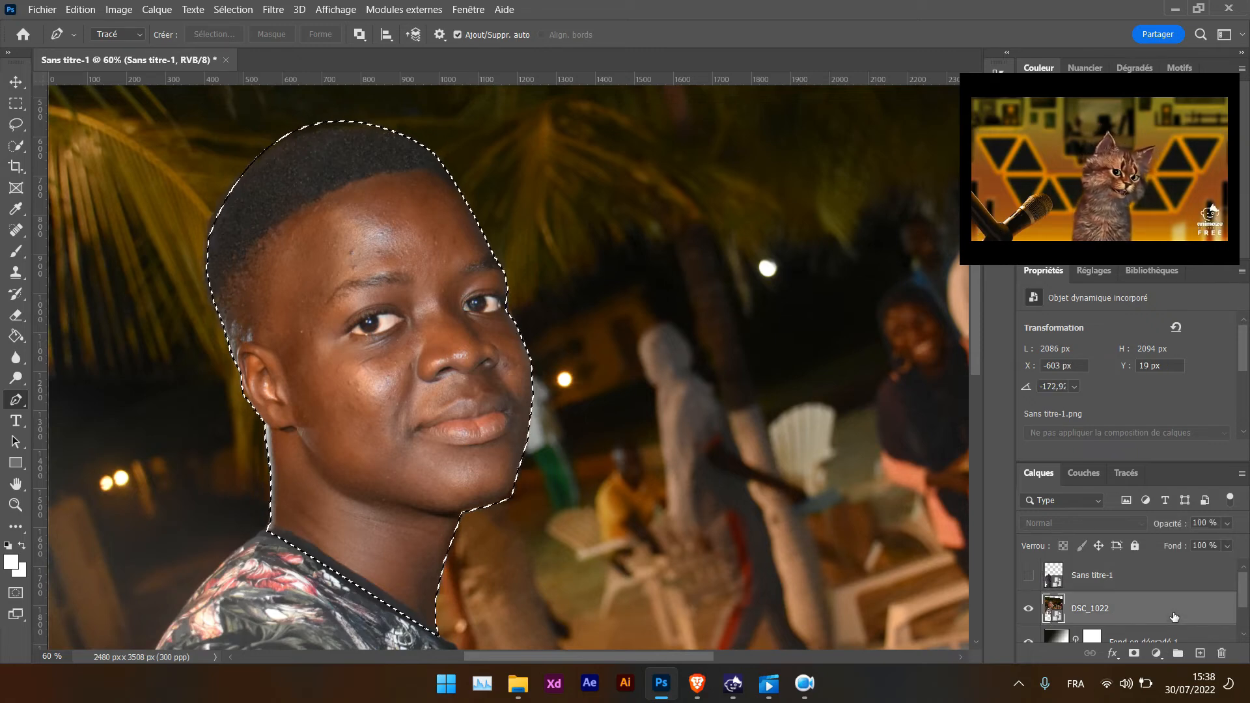
click(1134, 653)
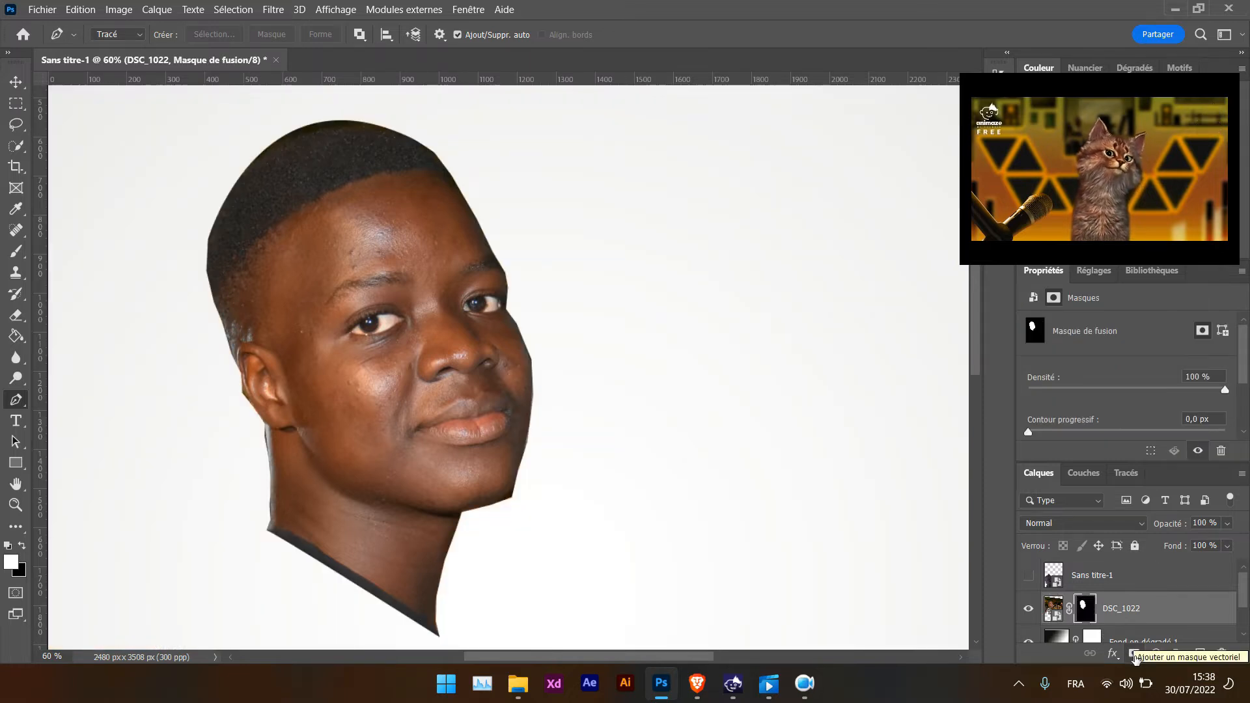
click(1134, 655)
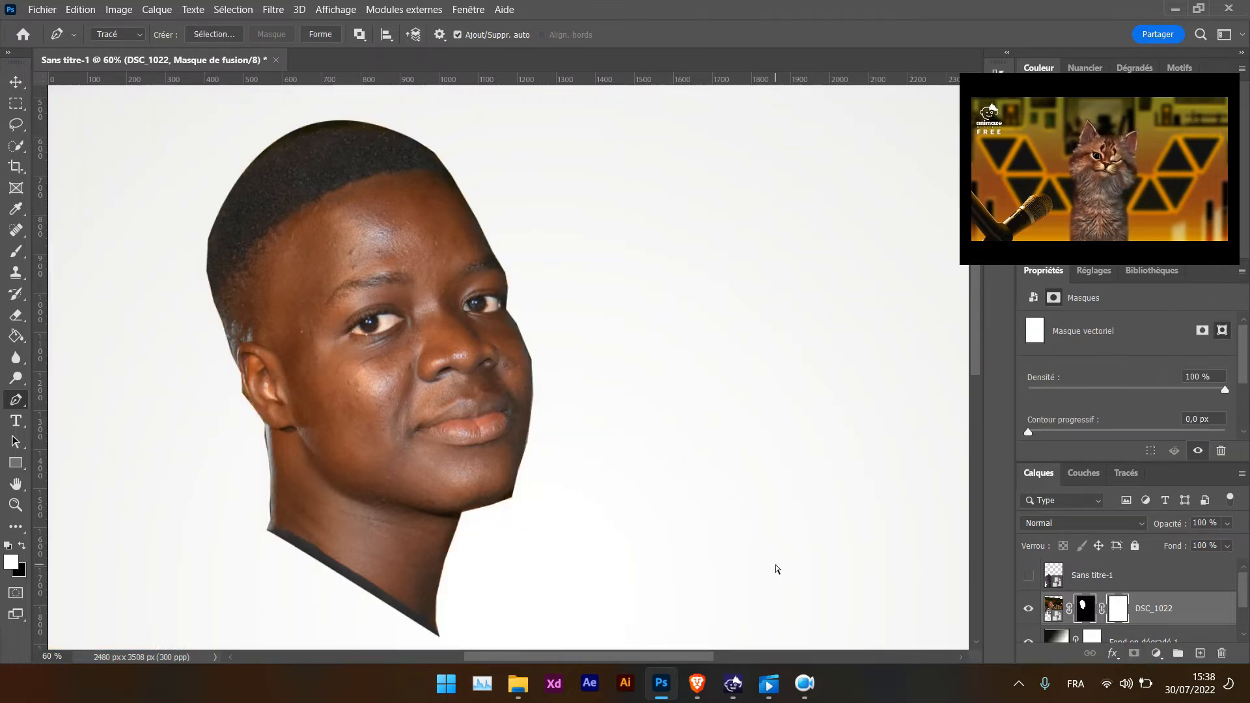
key(ctrl+z)
Step: Set the zoom to 20% and show the suit layer Sans titre-1 over the cut-out head
scroll(656, 459, down, 1)
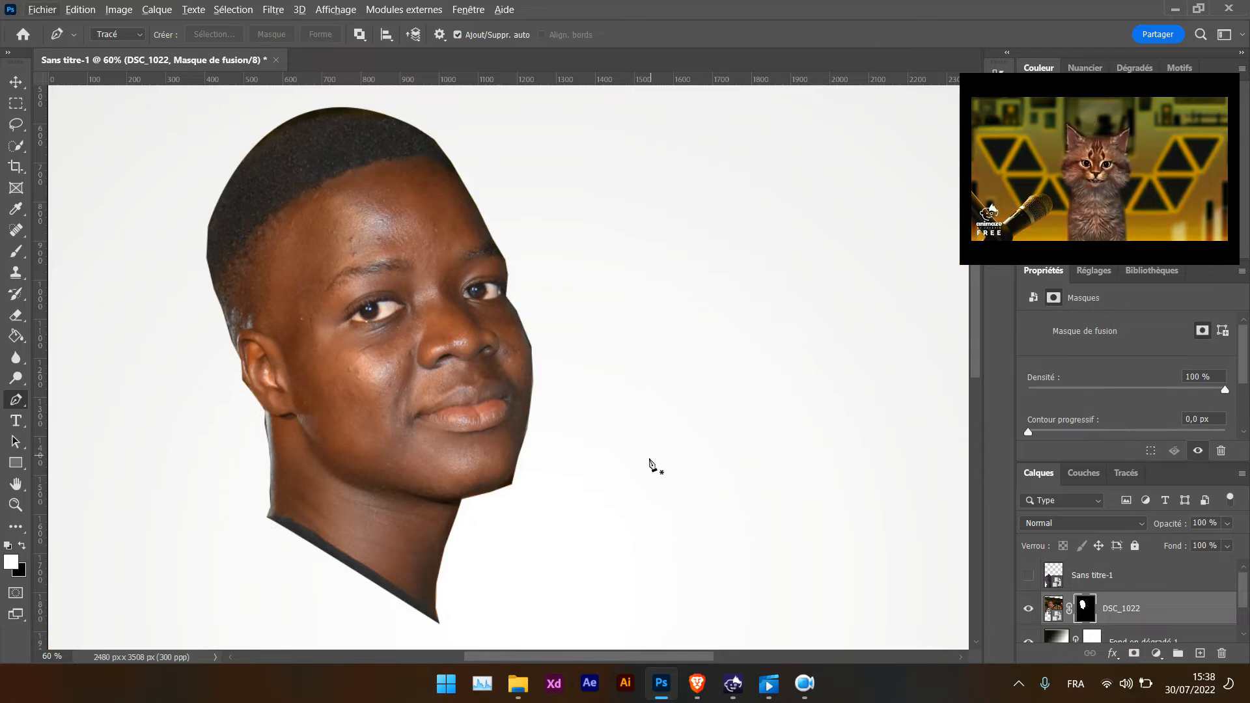
click(57, 655)
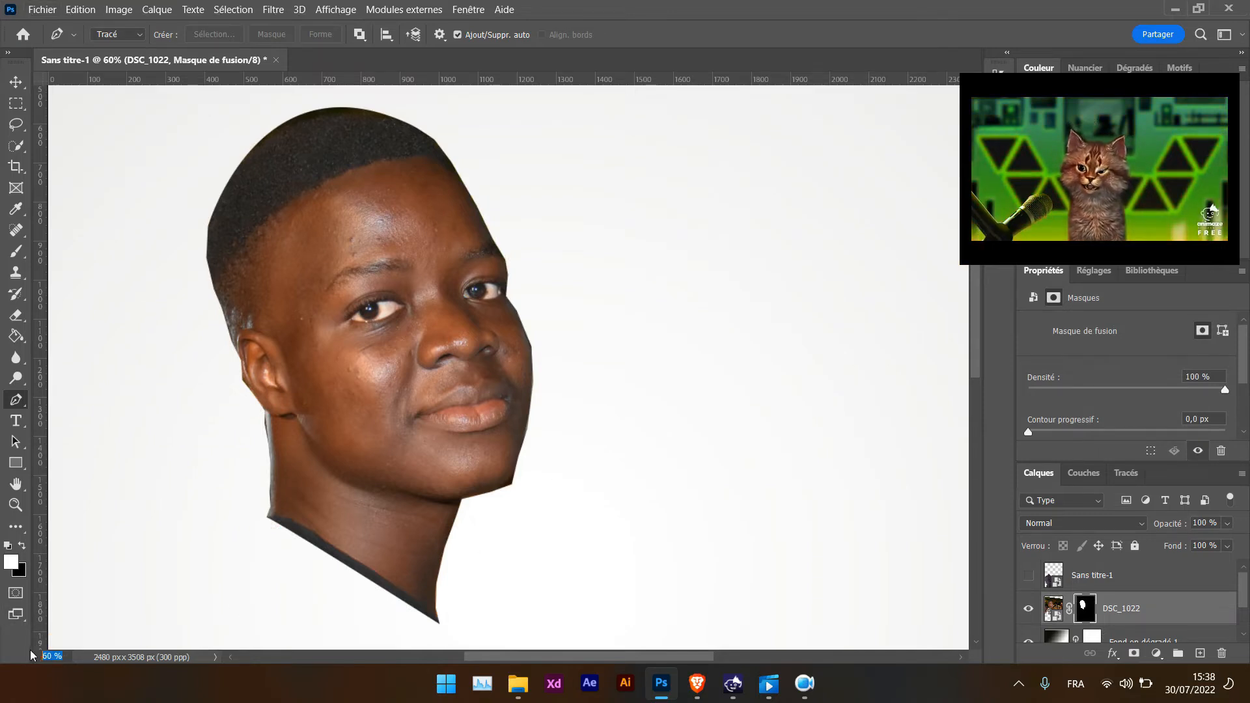
key(Return)
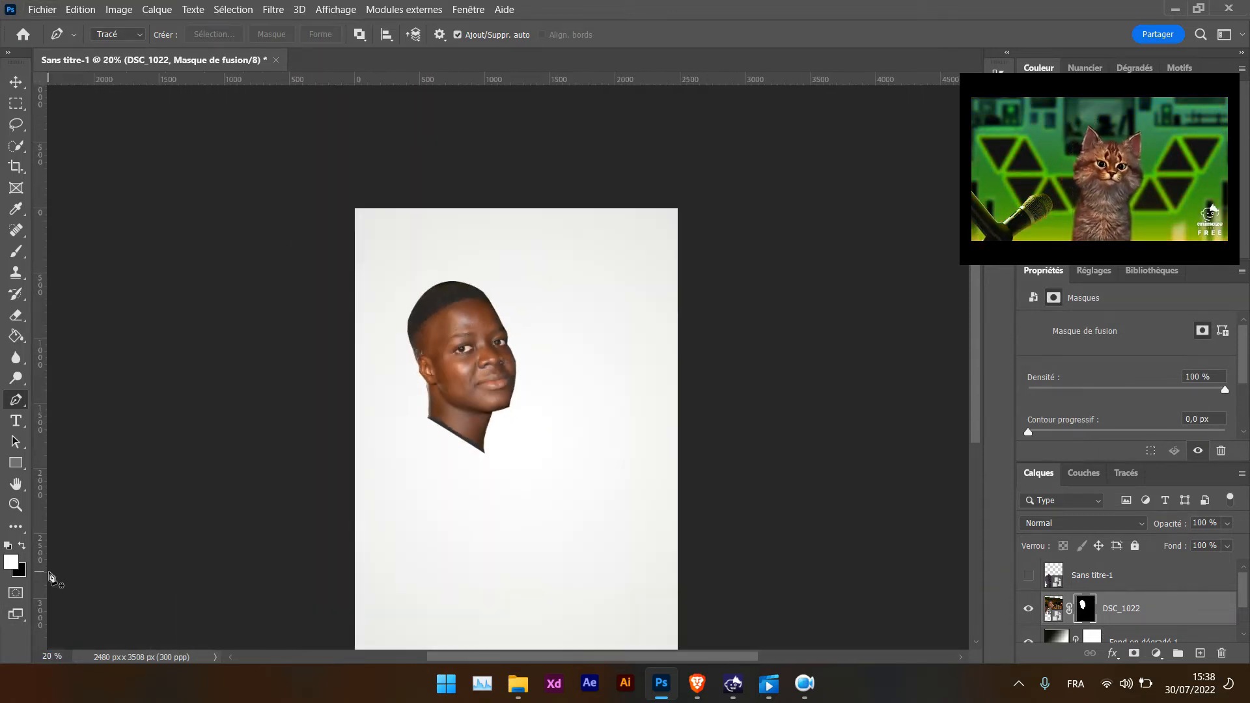
scroll(321, 455, down, 2)
scroll(1035, 602, down, 1)
scroll(1035, 602, up, 1)
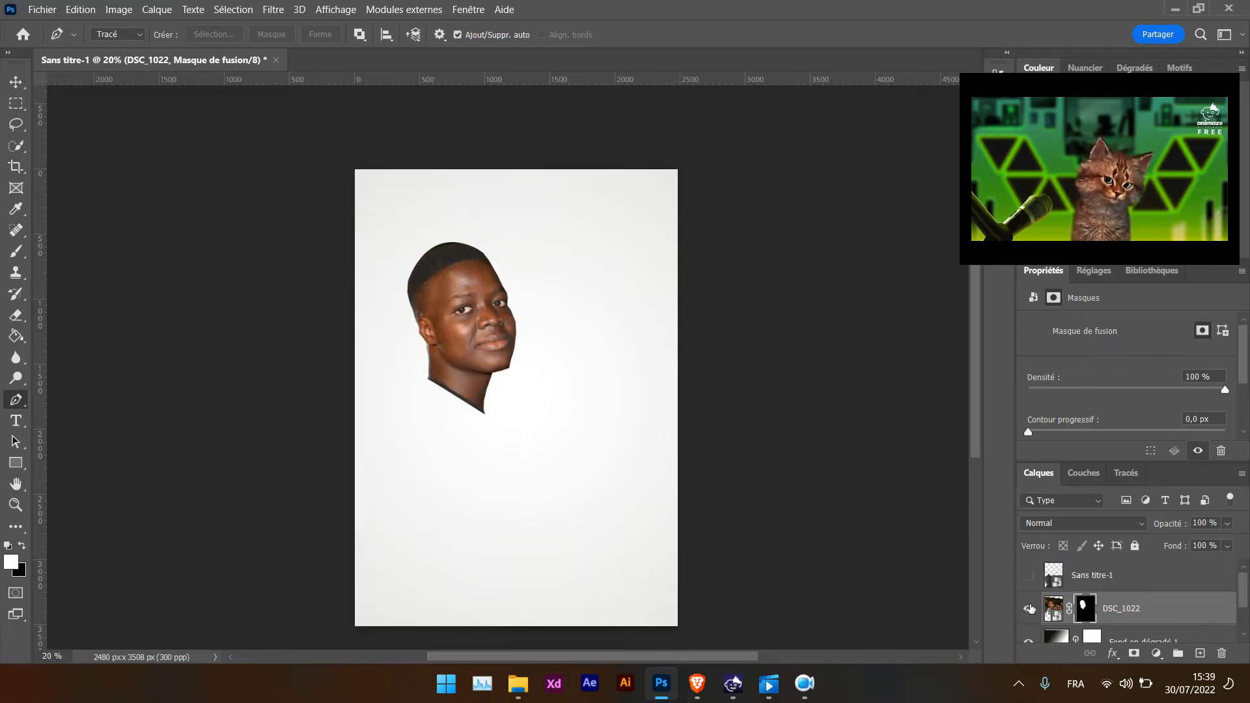
click(1029, 577)
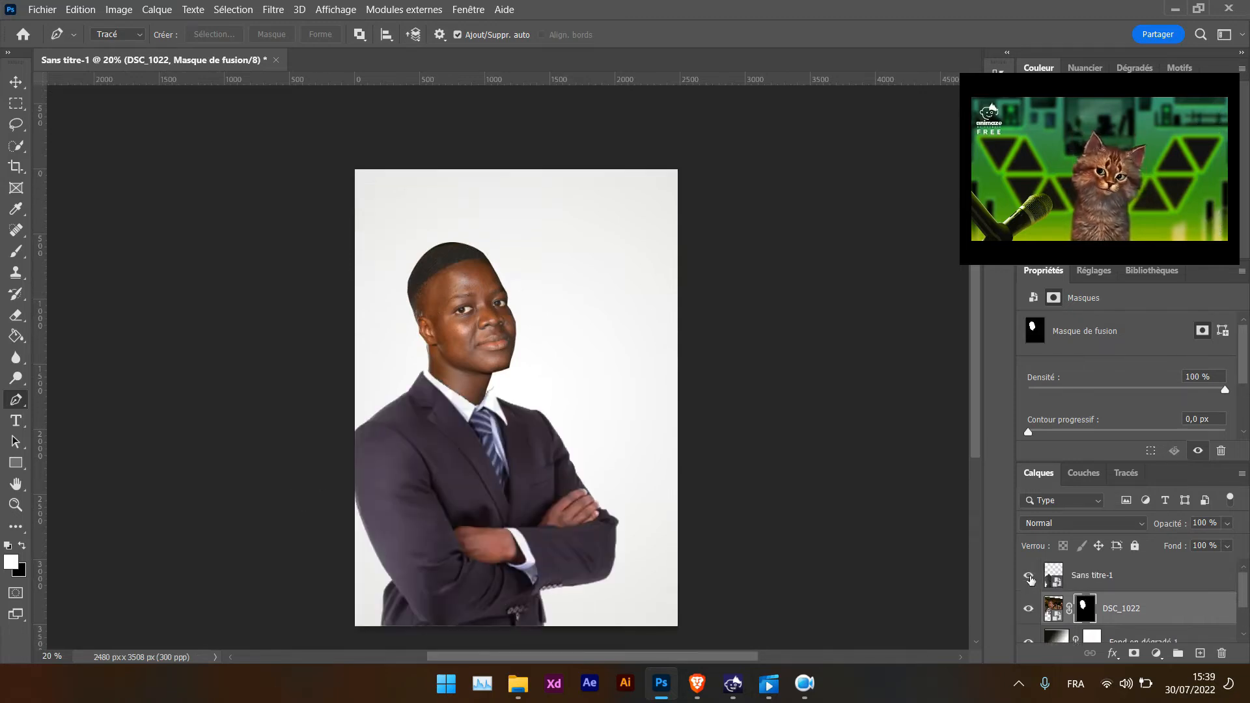
scroll(826, 605, up, 2)
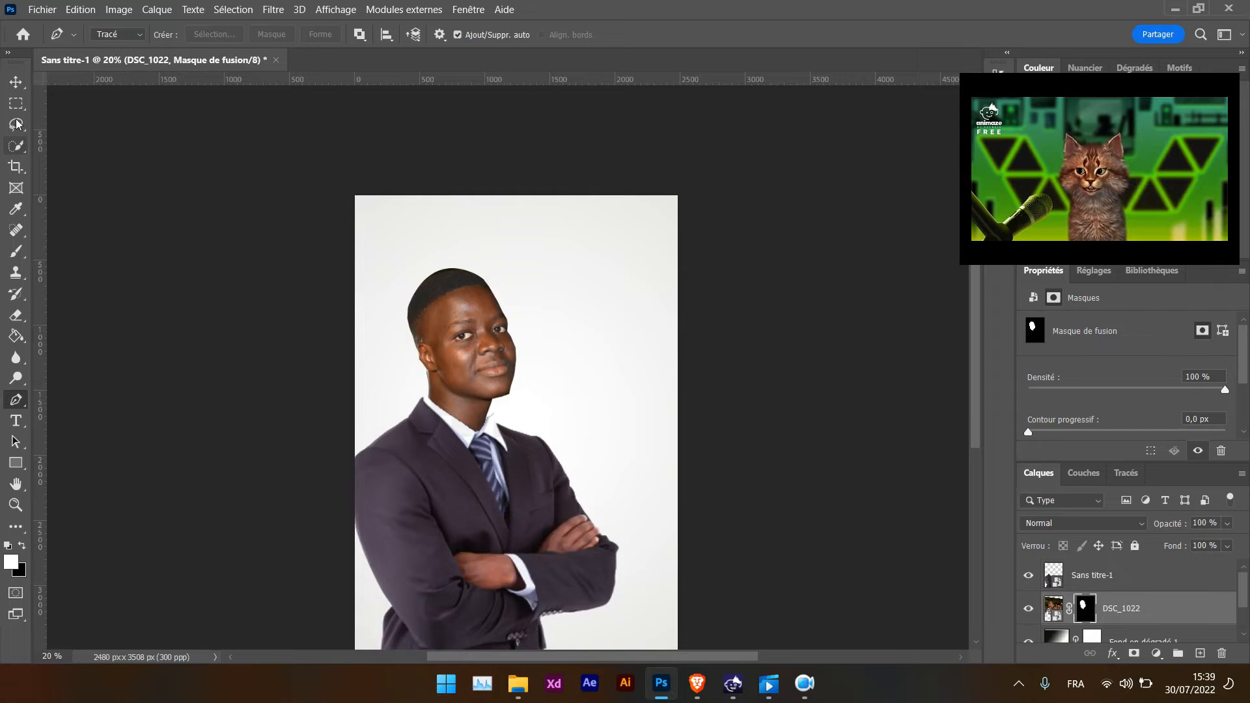
Step: Rotate the masked head layer DSC_1022 by about 7.7° clockwise and shift it slightly down into the suit's collar
click(16, 81)
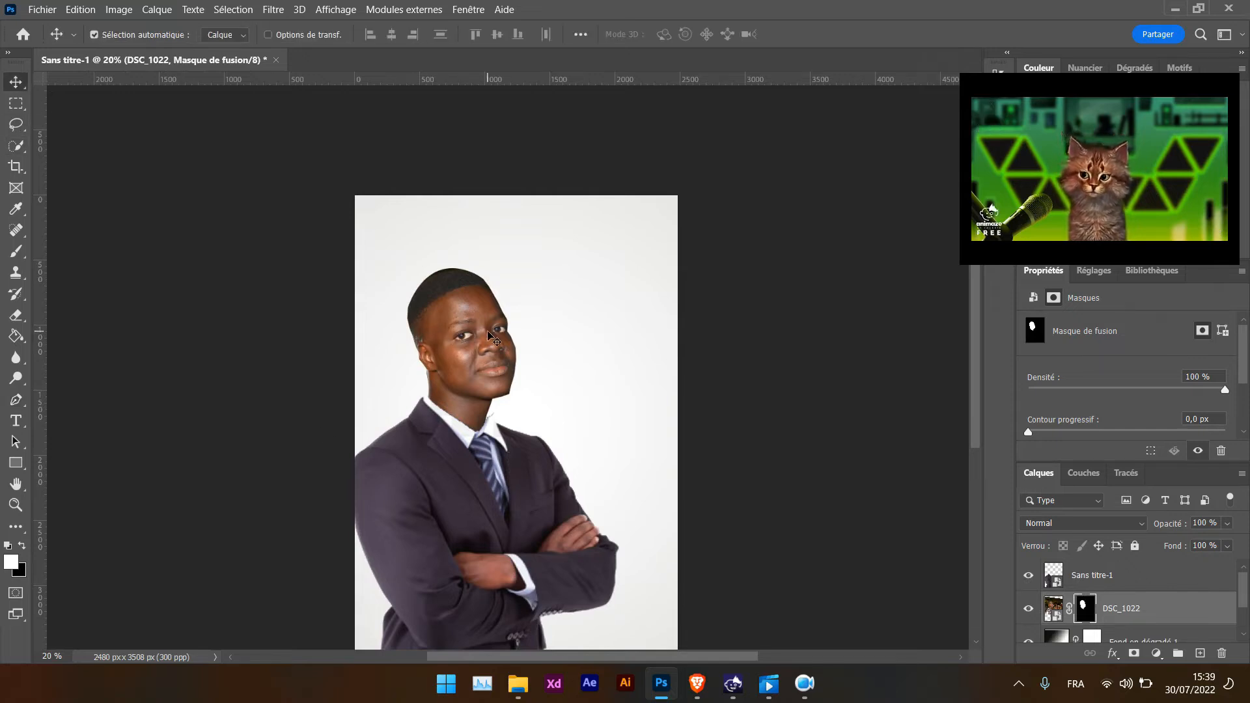
key(ctrl)
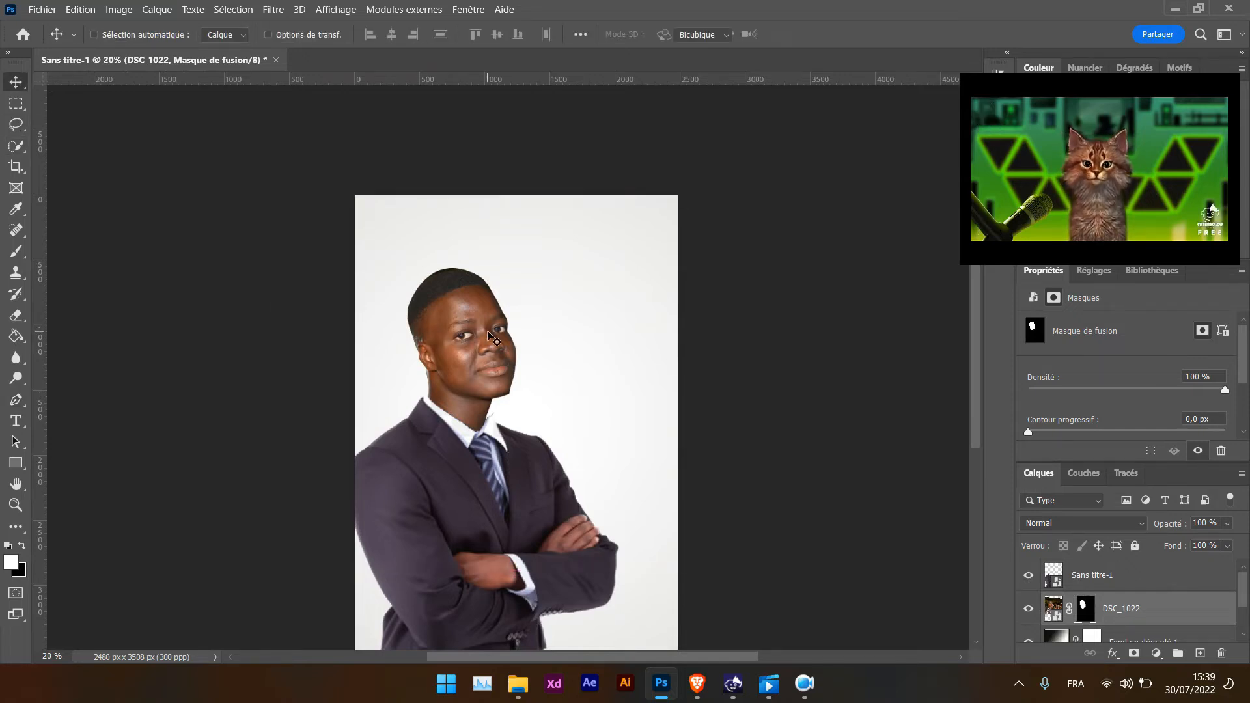
key(ctrl+t)
drag(809, 205, 853, 201)
drag(480, 370, 488, 389)
click(933, 35)
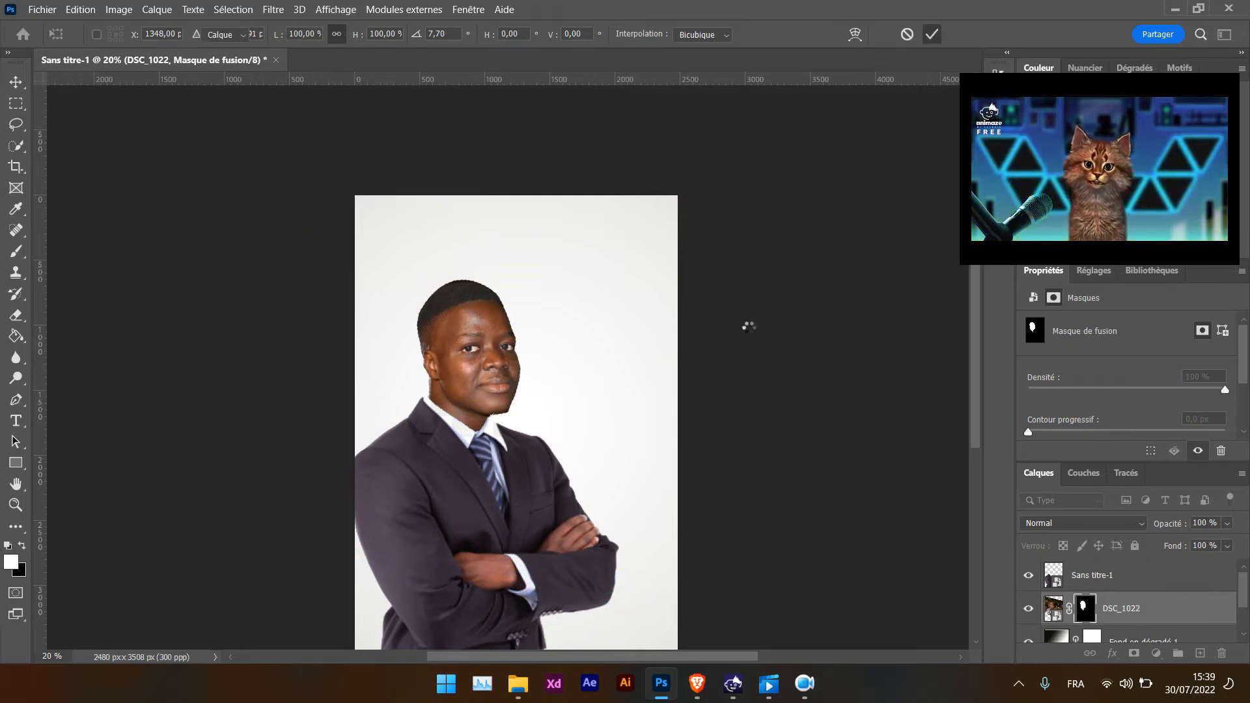
scroll(604, 368, down, 1)
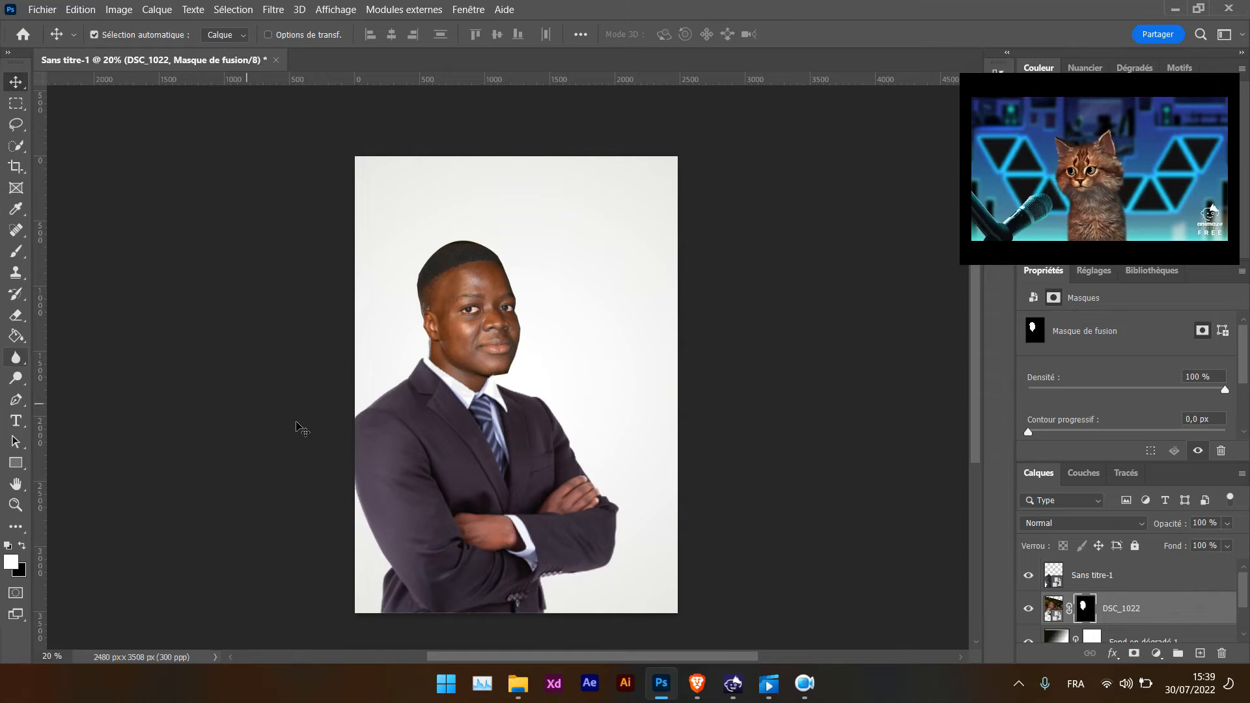
Step: Switch to the Brave browser and run a Google Images search for "drapeau senegal" in a new tab
mouse_move(680, 689)
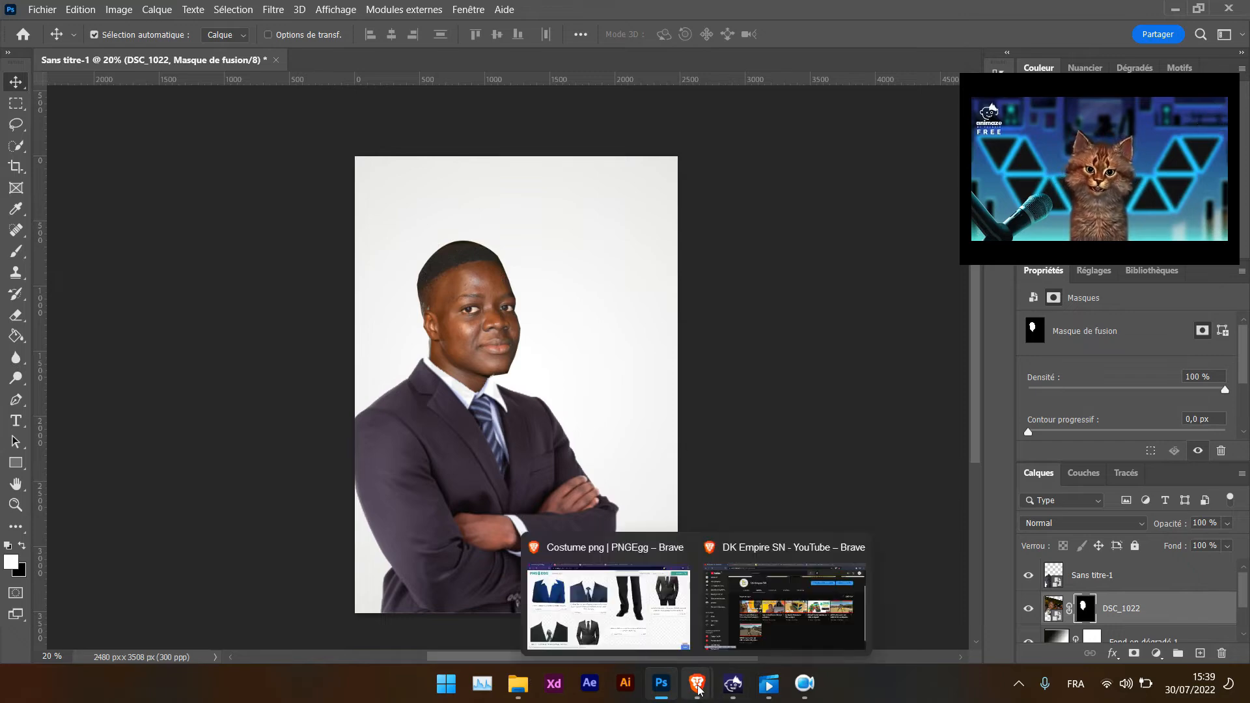
click(623, 640)
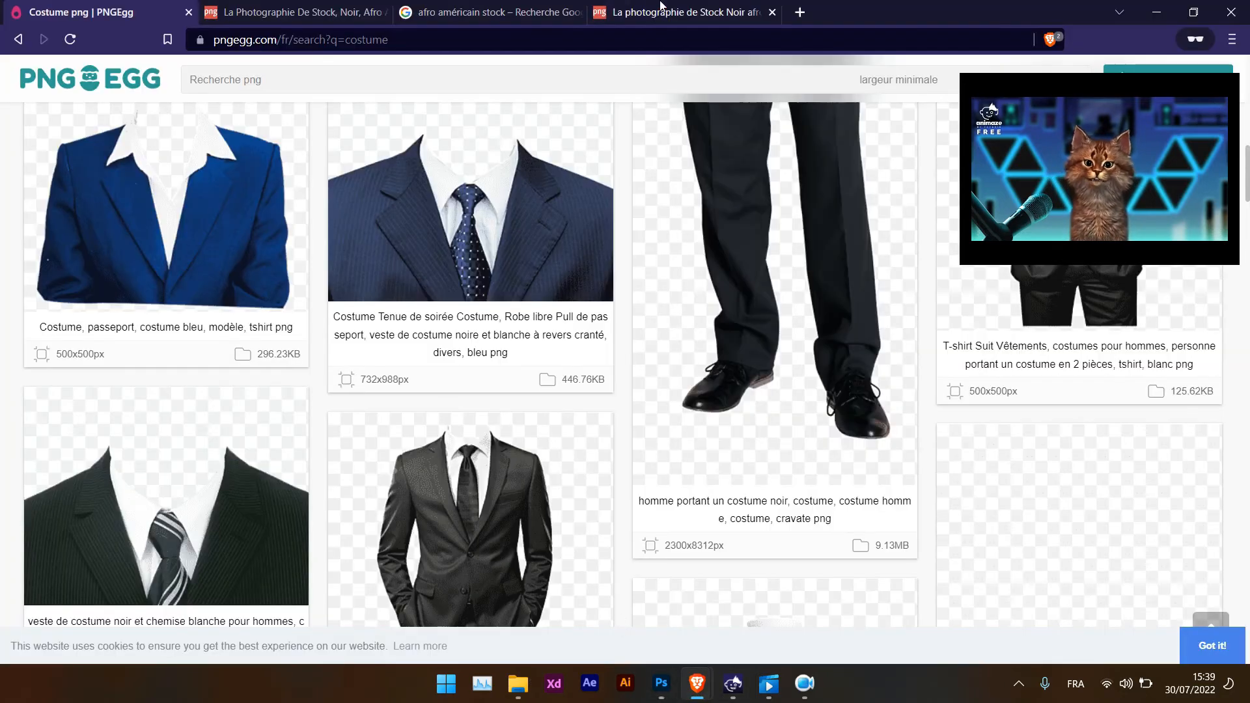
click(810, 14)
text(drapeau se)
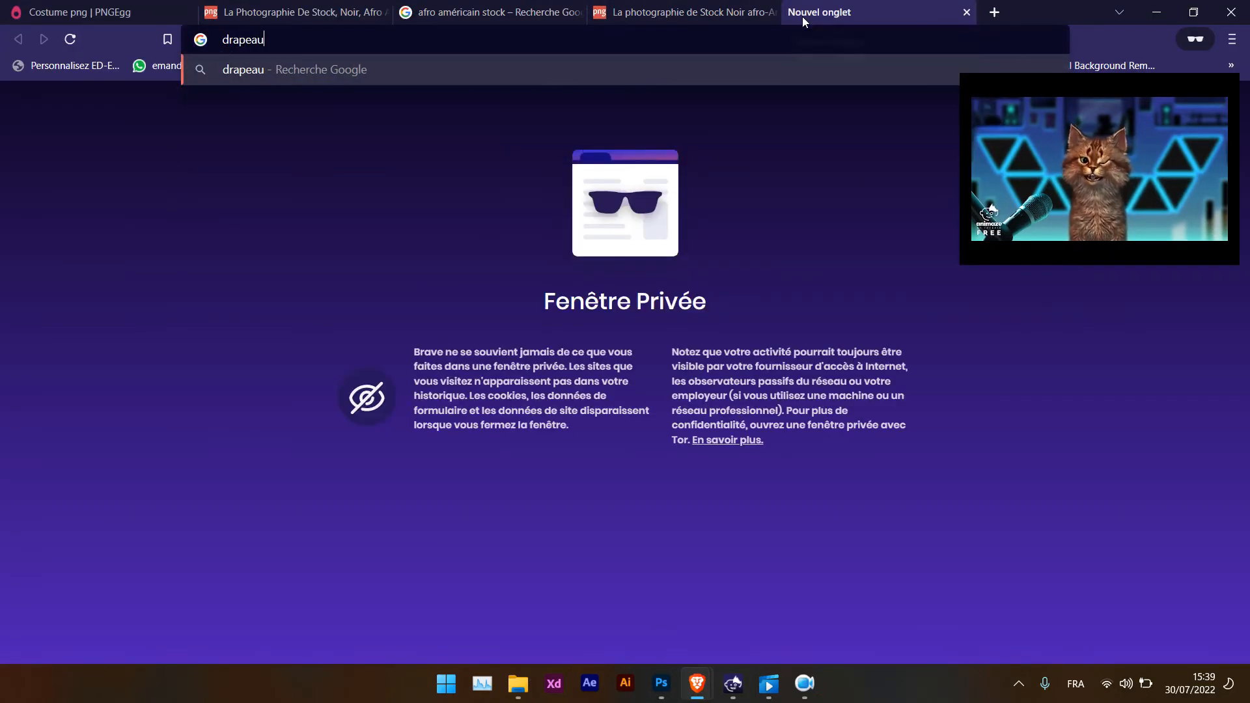
text(negal)
key(Return)
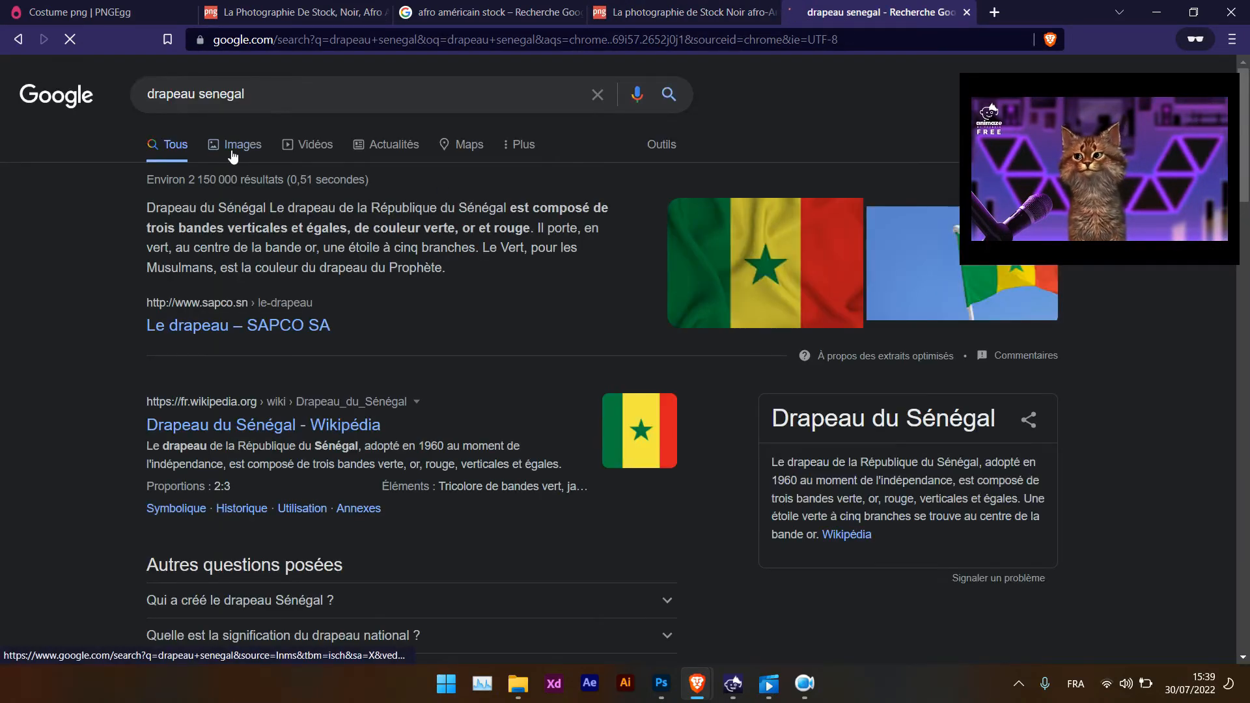
click(232, 155)
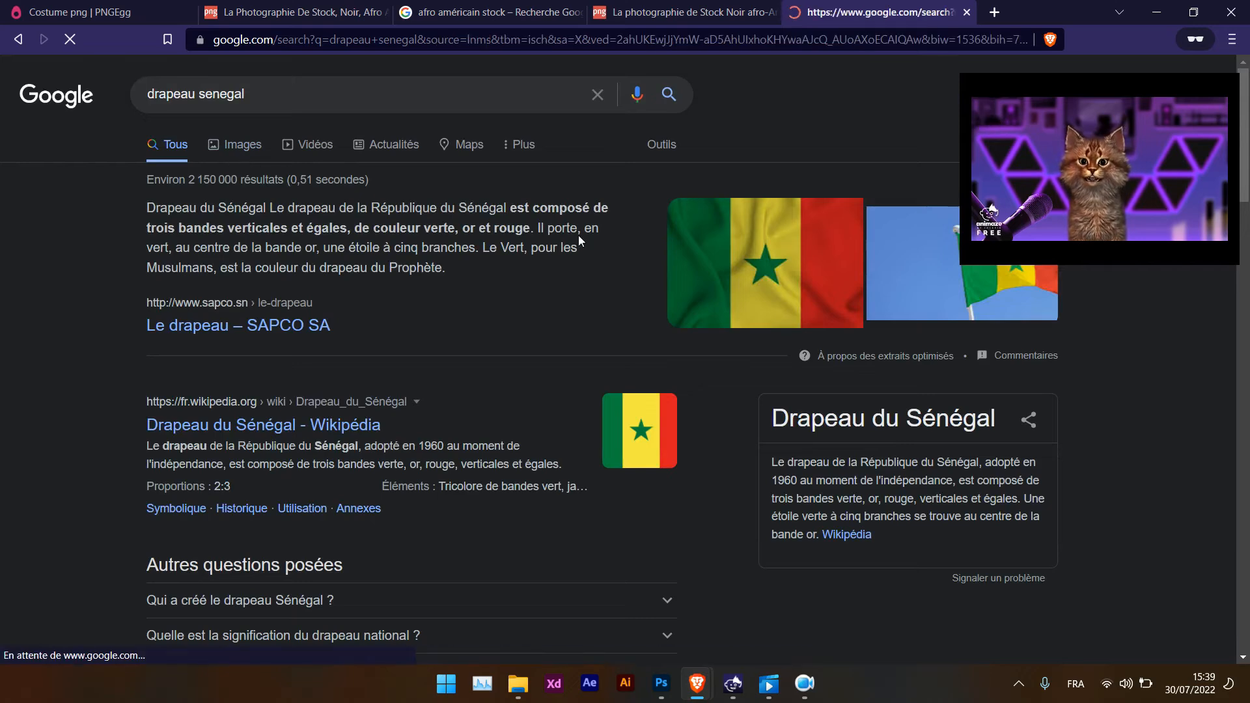
Step: Find and open the preview of the Shutterstock picture with the Senegal flag curving across the corner of a white background
scroll(366, 338, down, 8)
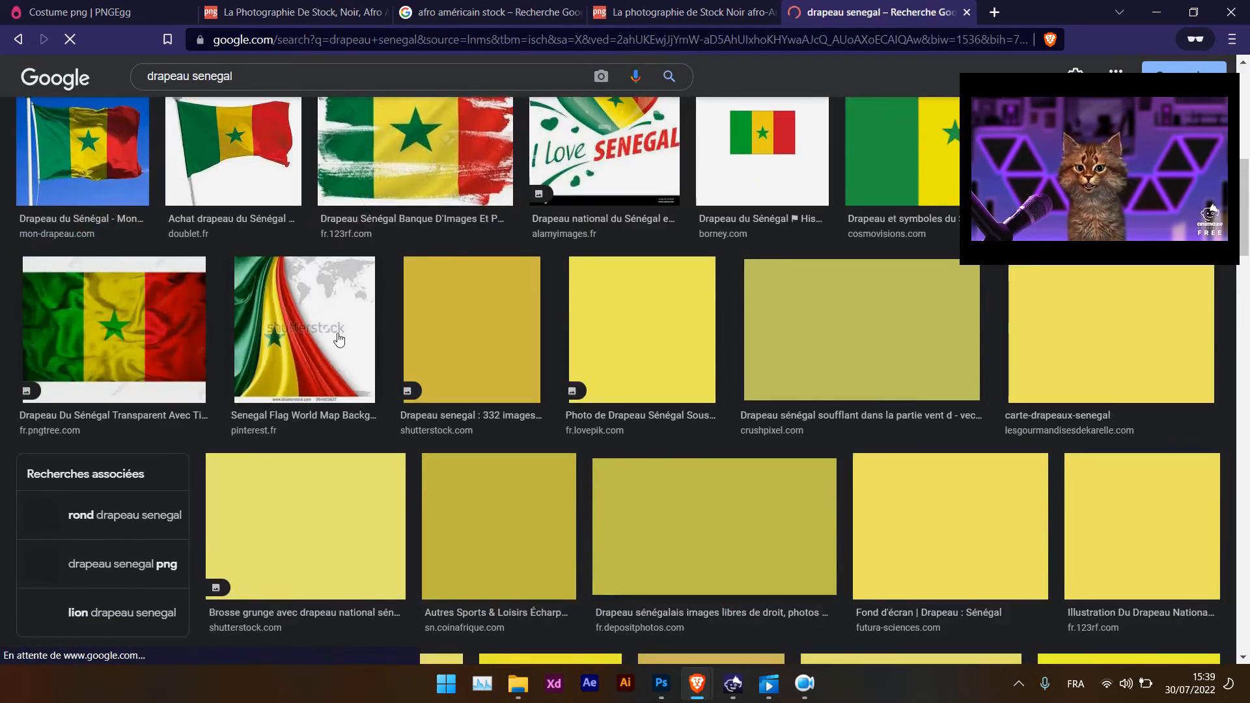
click(338, 339)
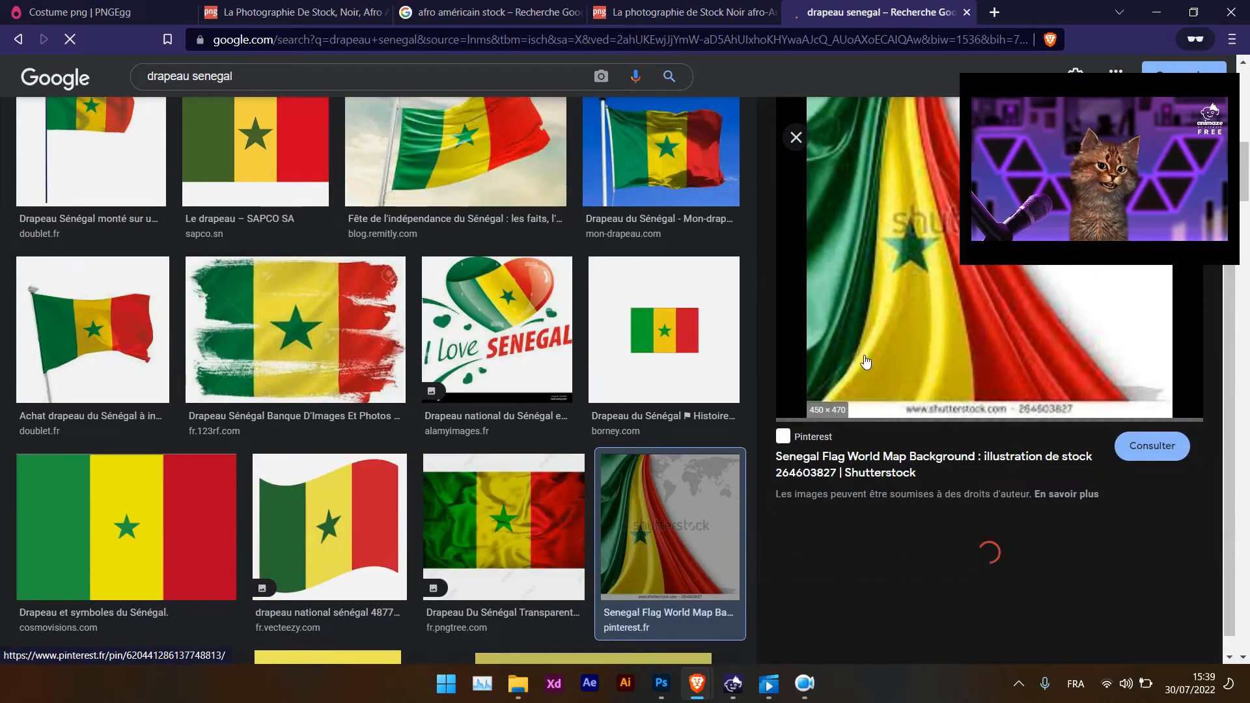
scroll(862, 465, down, 1)
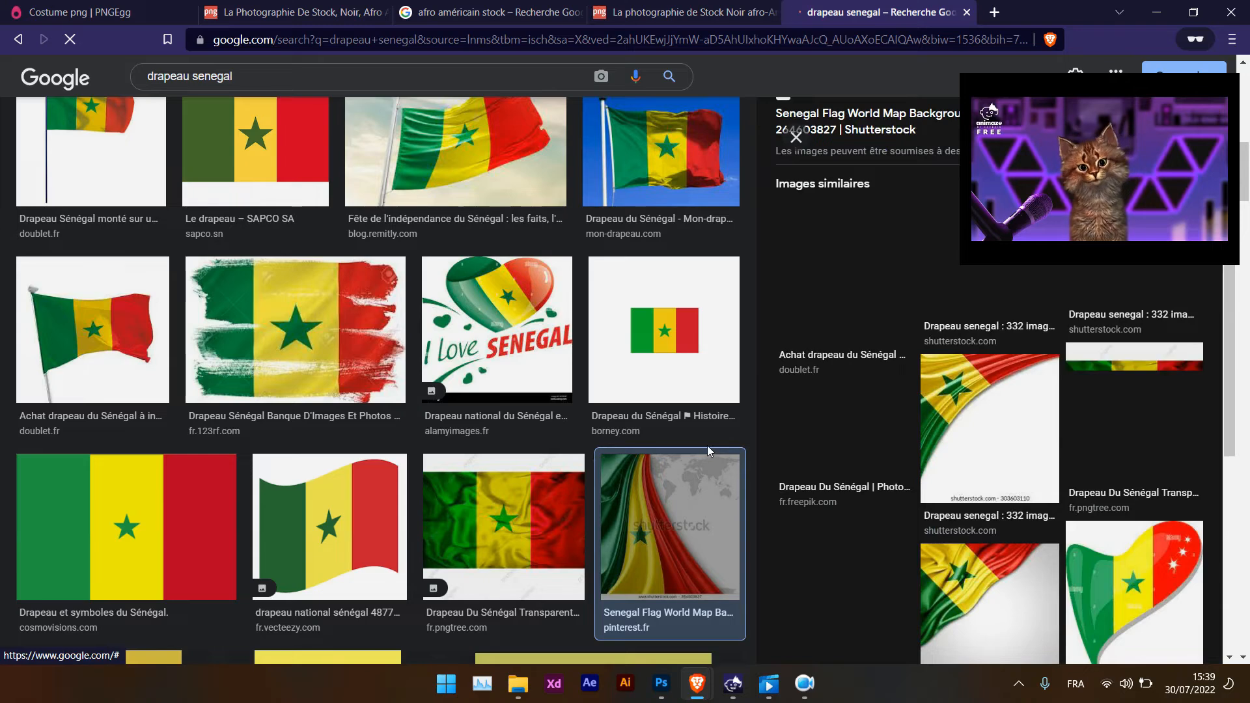
scroll(930, 521, down, 3)
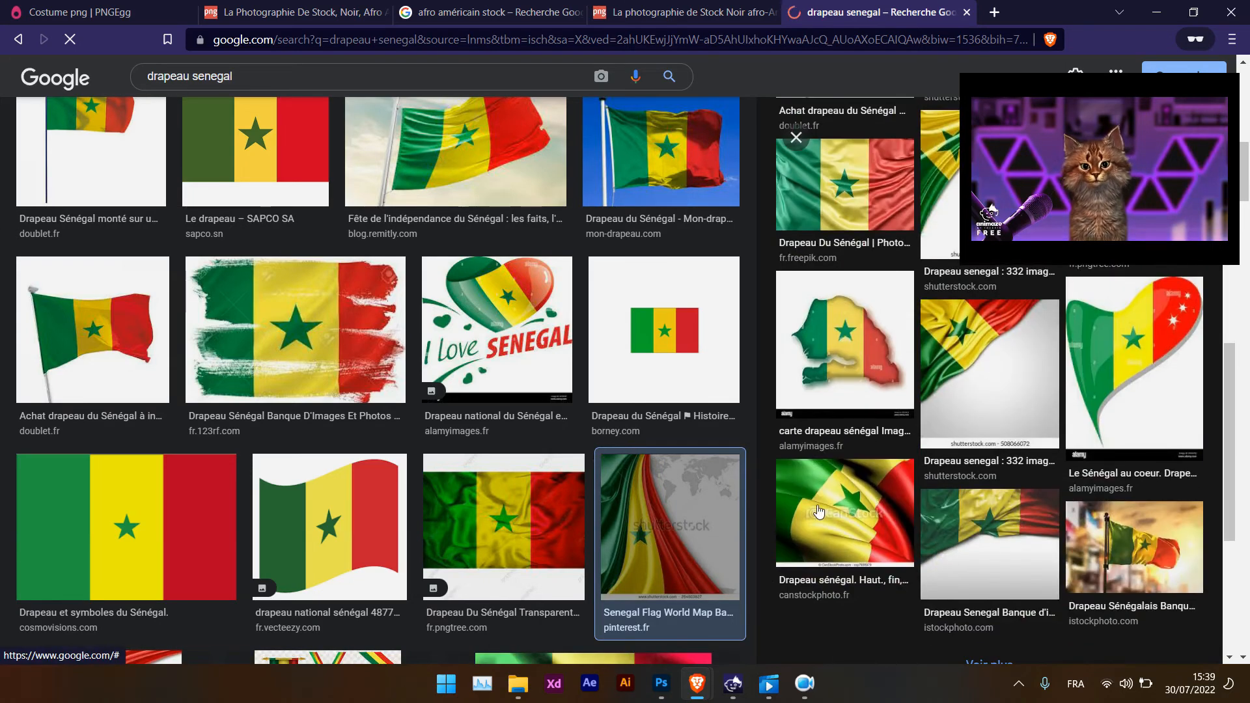
scroll(817, 507, up, 3)
click(969, 422)
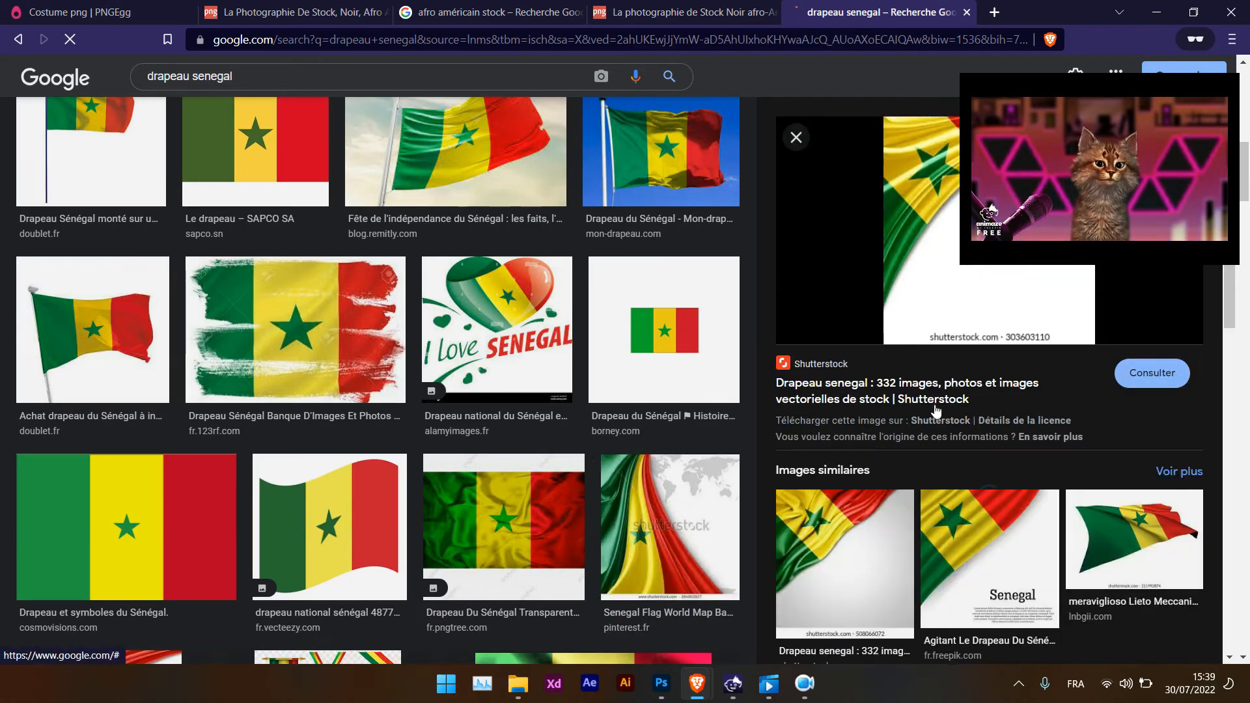
Step: Copy the previewed Shutterstock flag image 303603110 to the clipboard
scroll(959, 423, up, 3)
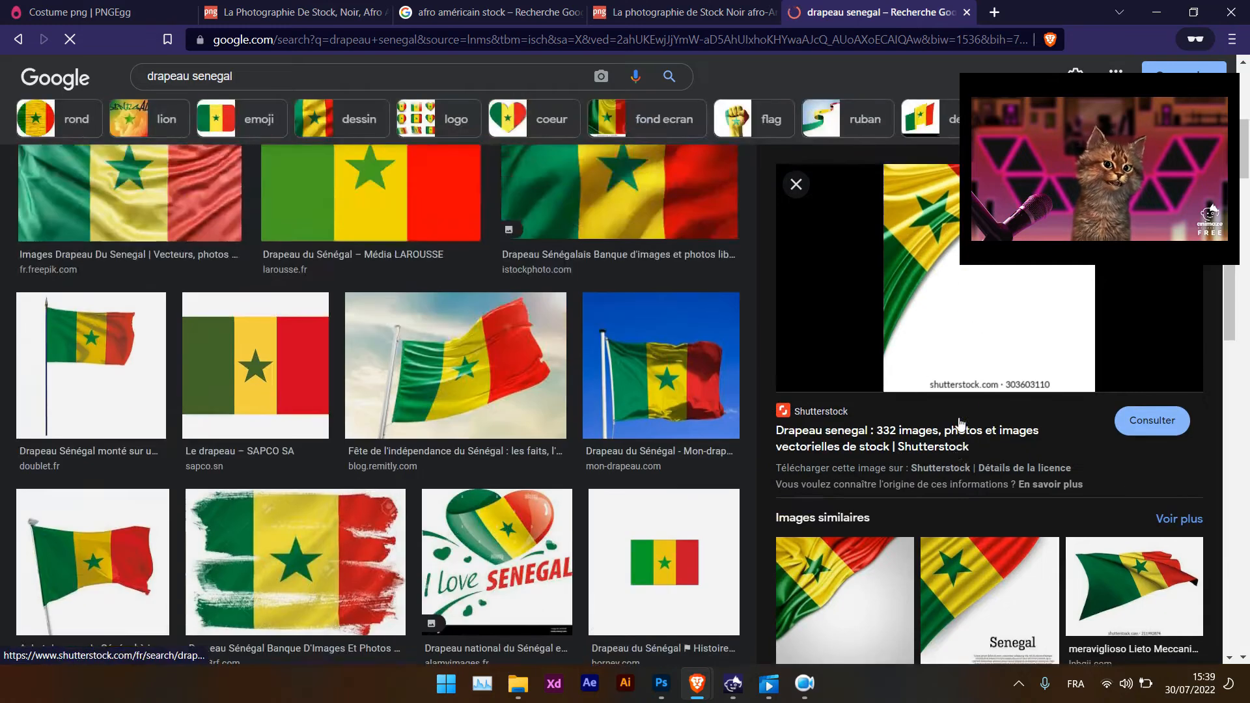
right_click(949, 308)
click(1001, 524)
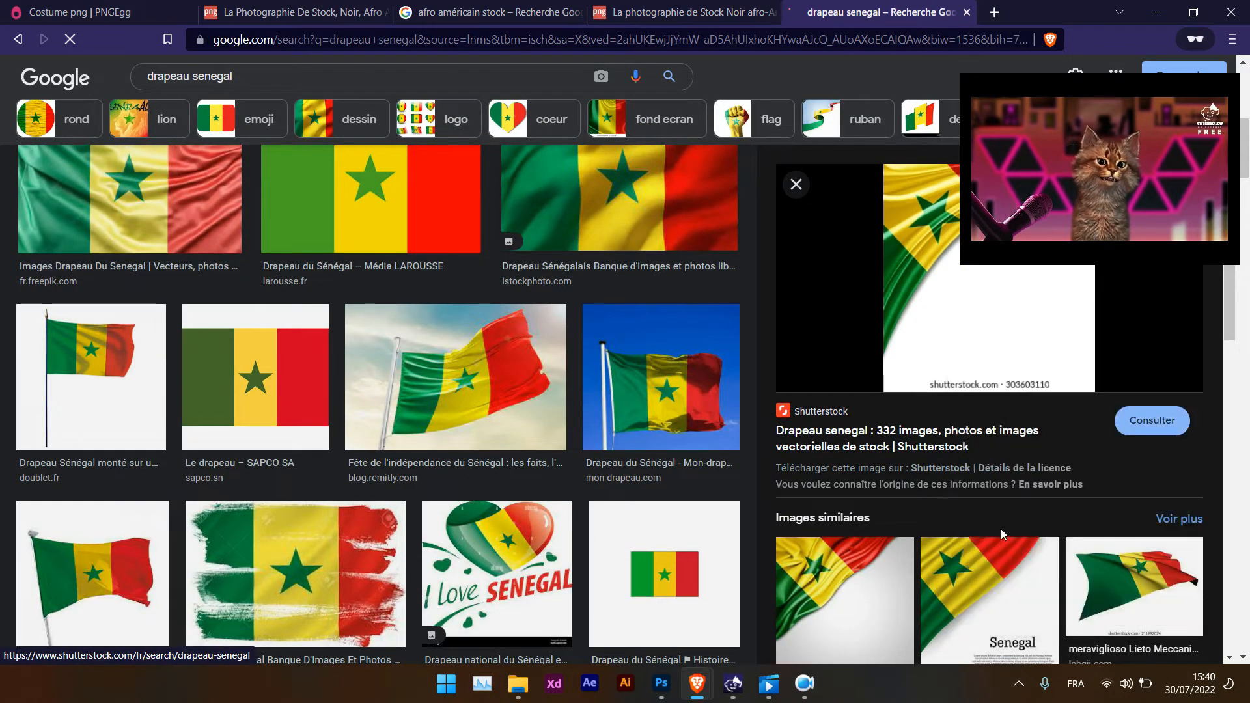
click(661, 683)
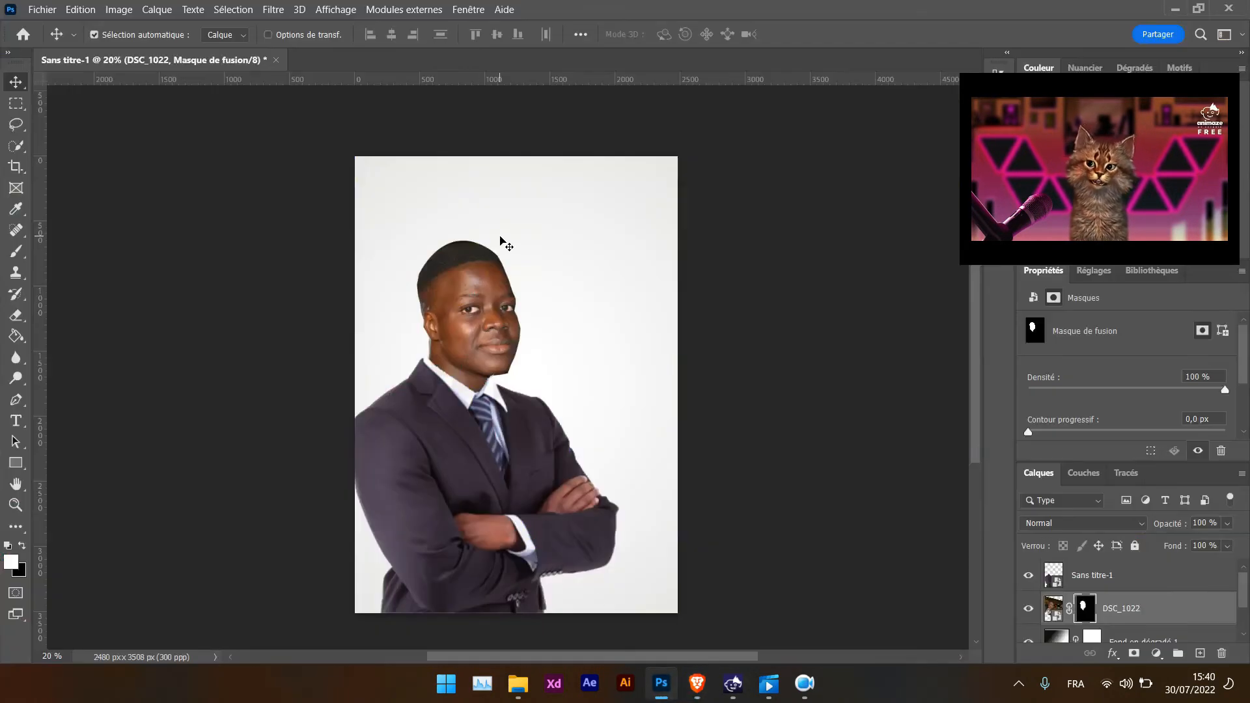
key(alt+Tab)
right_click(988, 327)
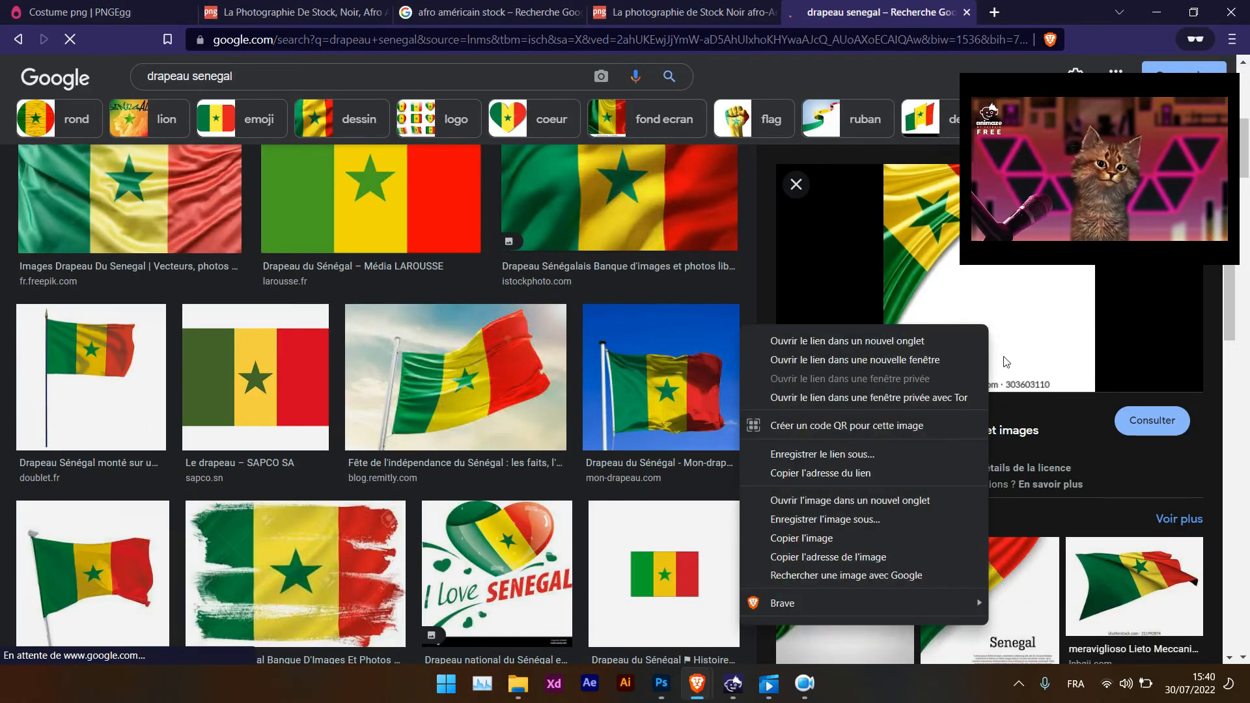
click(794, 537)
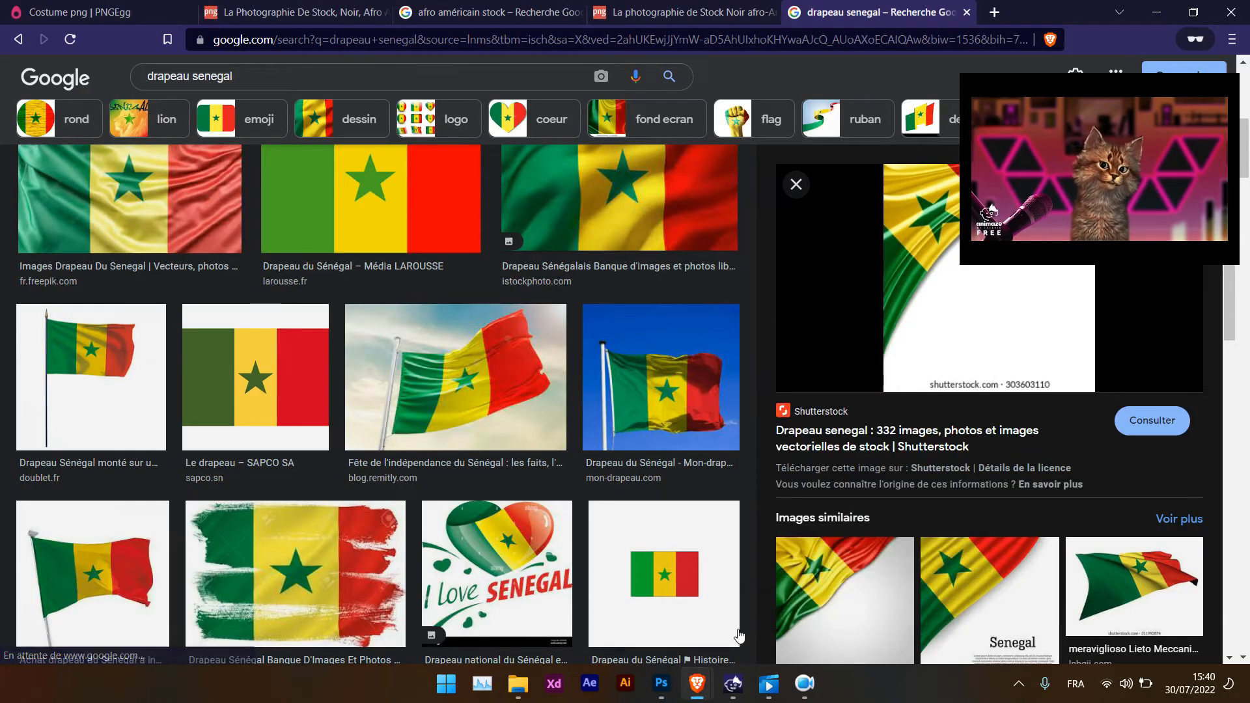
Step: Switch back to Photoshop, paste the flag picture into the poster and enlarge it proportionally to about 792%
click(661, 685)
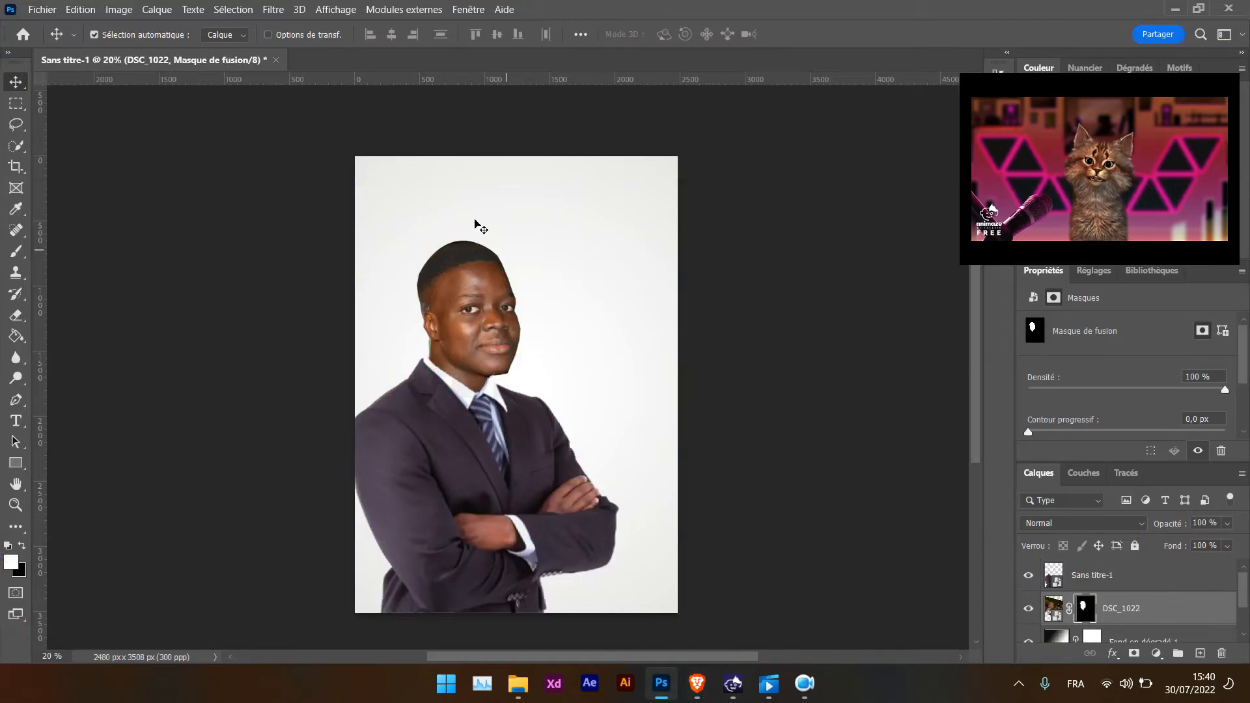
click(80, 9)
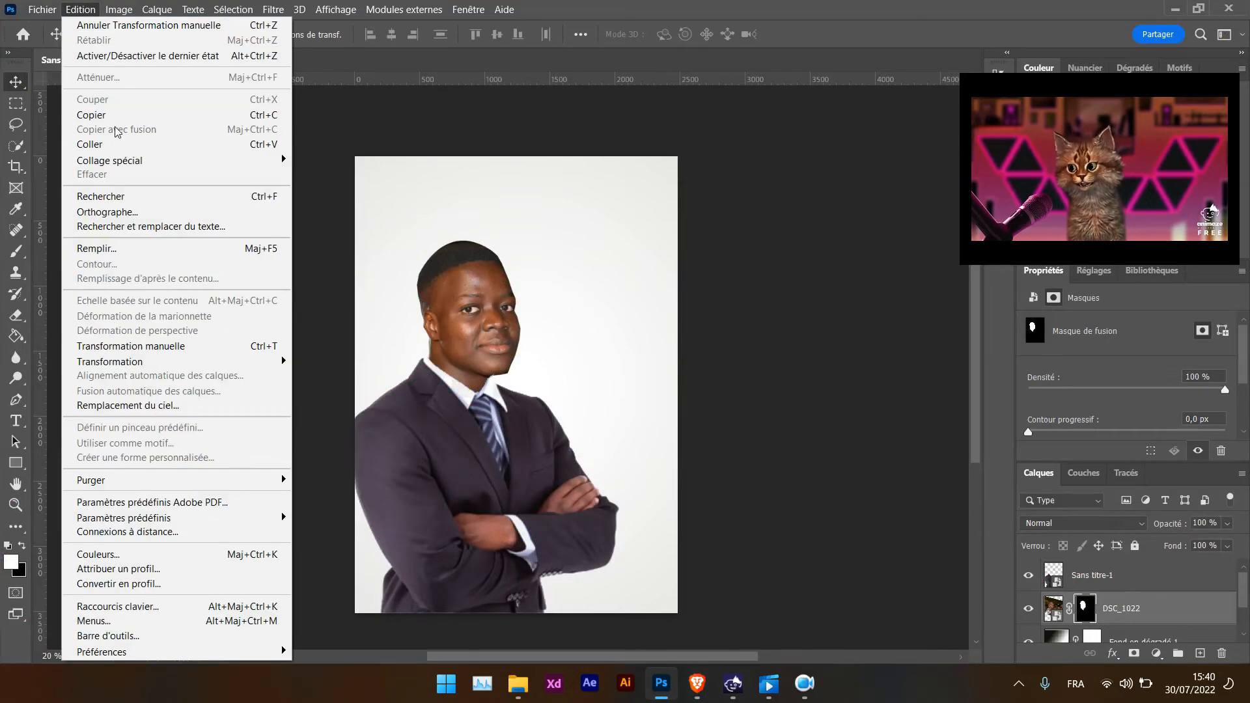
click(116, 144)
drag(524, 381, 640, 486)
key(ctrl+t)
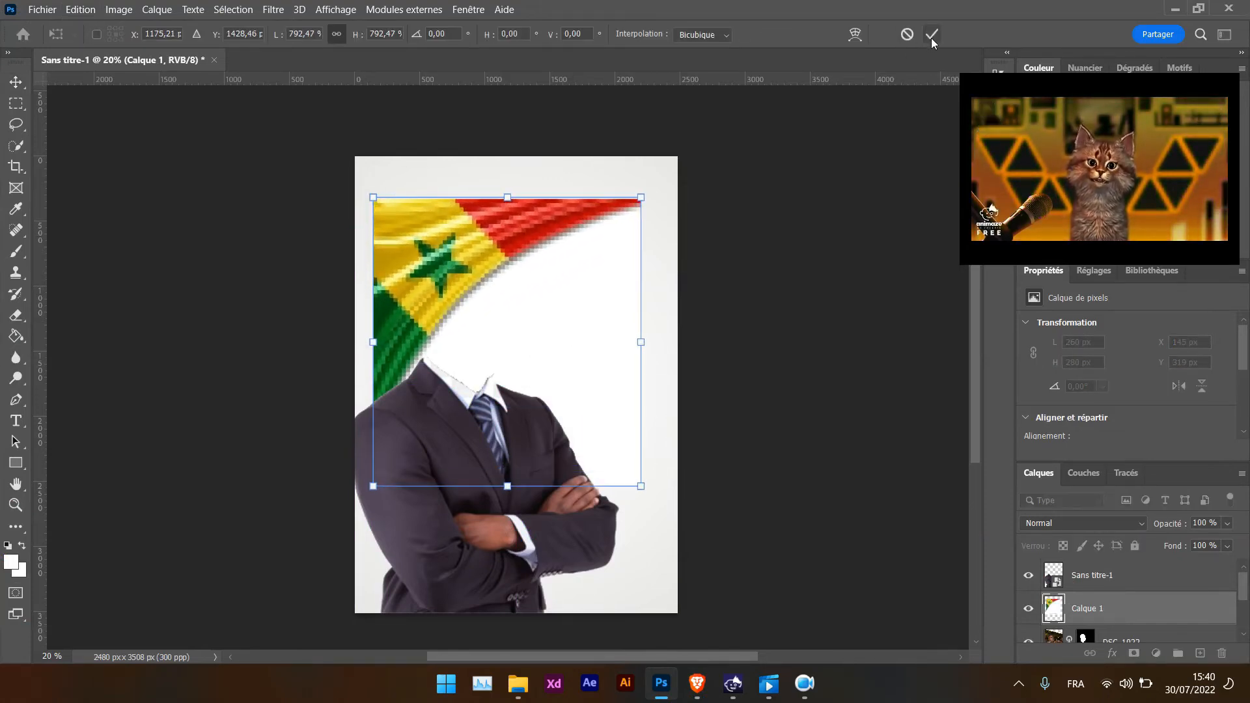
click(931, 36)
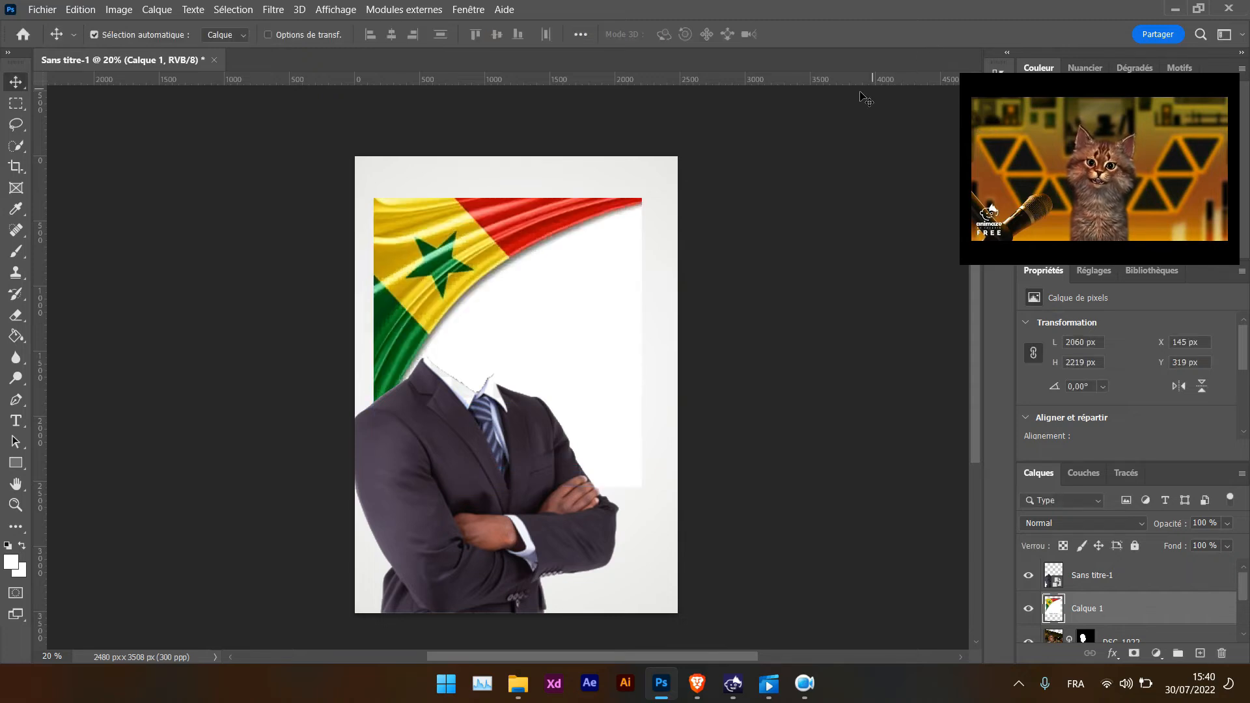
Step: Move the flag layer Calque 1 above the suit layer Sans titre-1 and align it to the page's upper-left corner at X 0, Y 0 px
drag(464, 289, 554, 284)
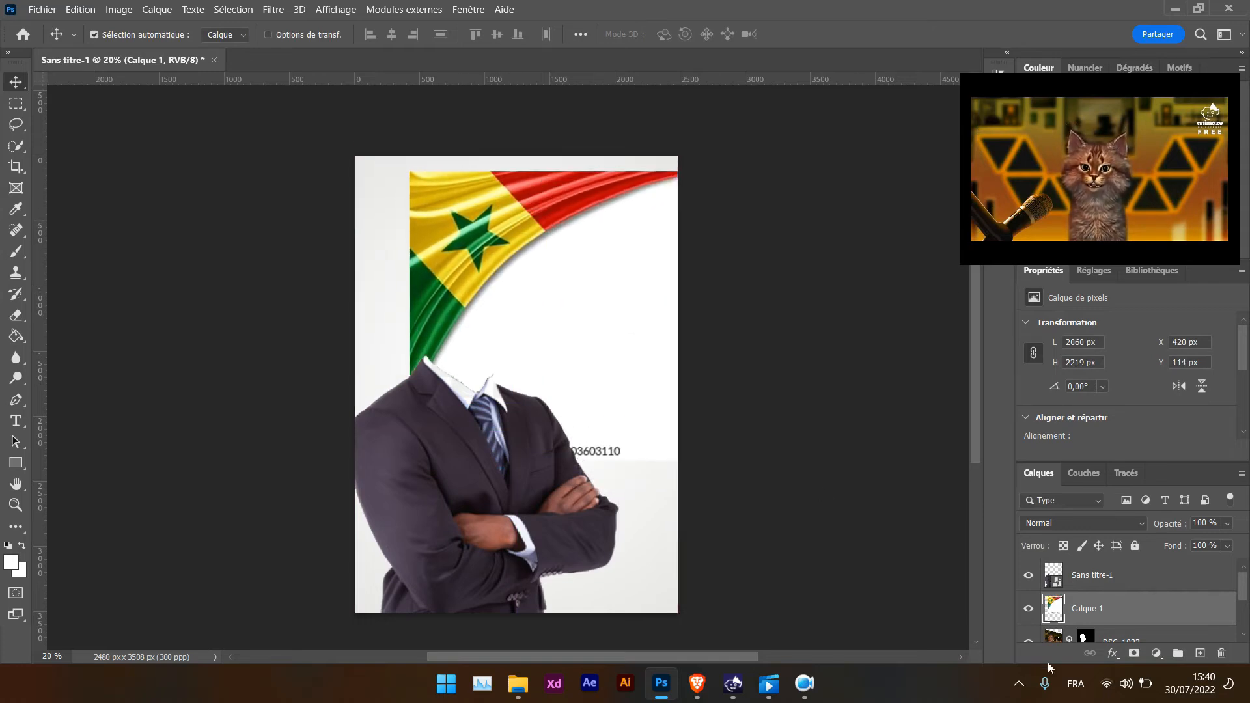
drag(1117, 608, 1115, 566)
drag(528, 341, 480, 327)
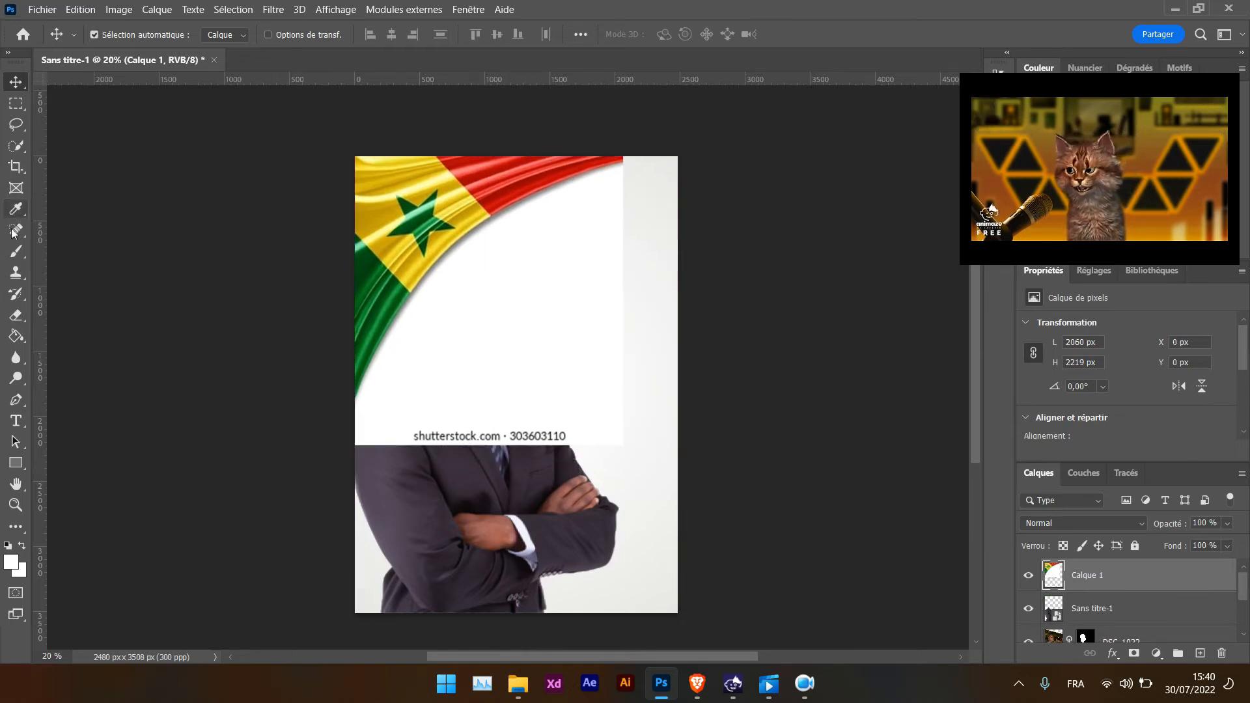
Step: Remove the white background of the flag layer with the Magic Eraser at tolerance 10
click(16, 315)
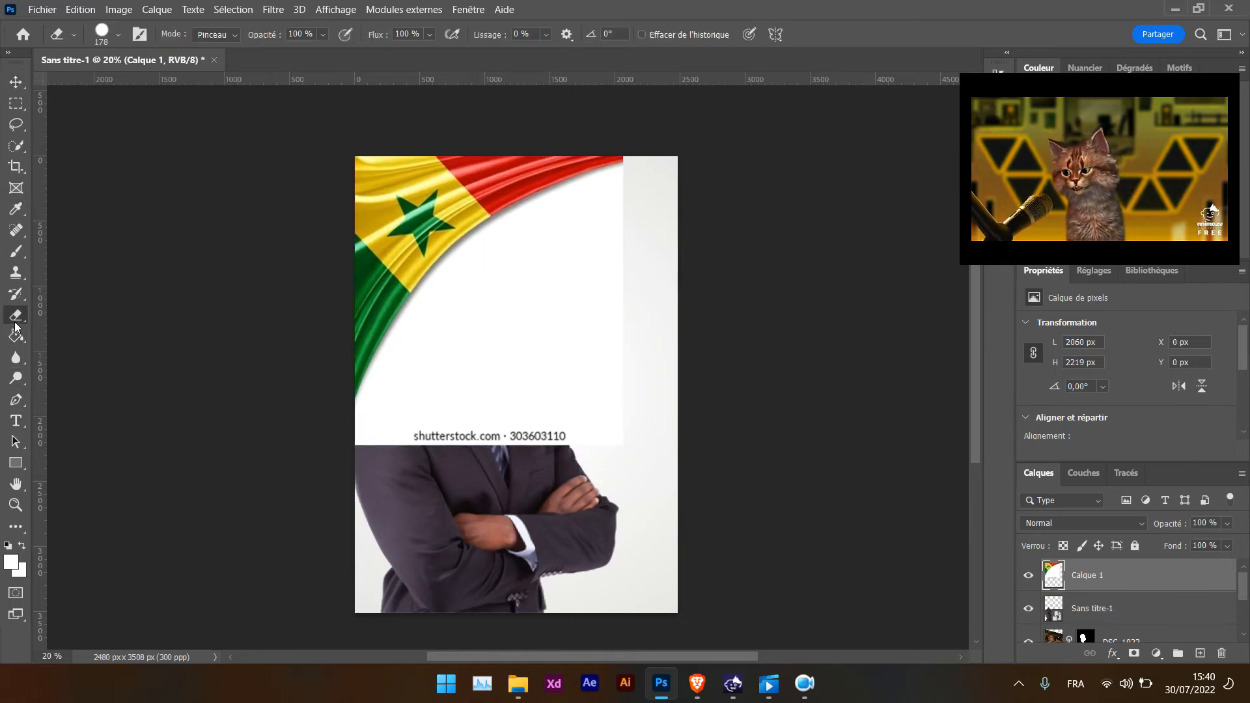
click(62, 348)
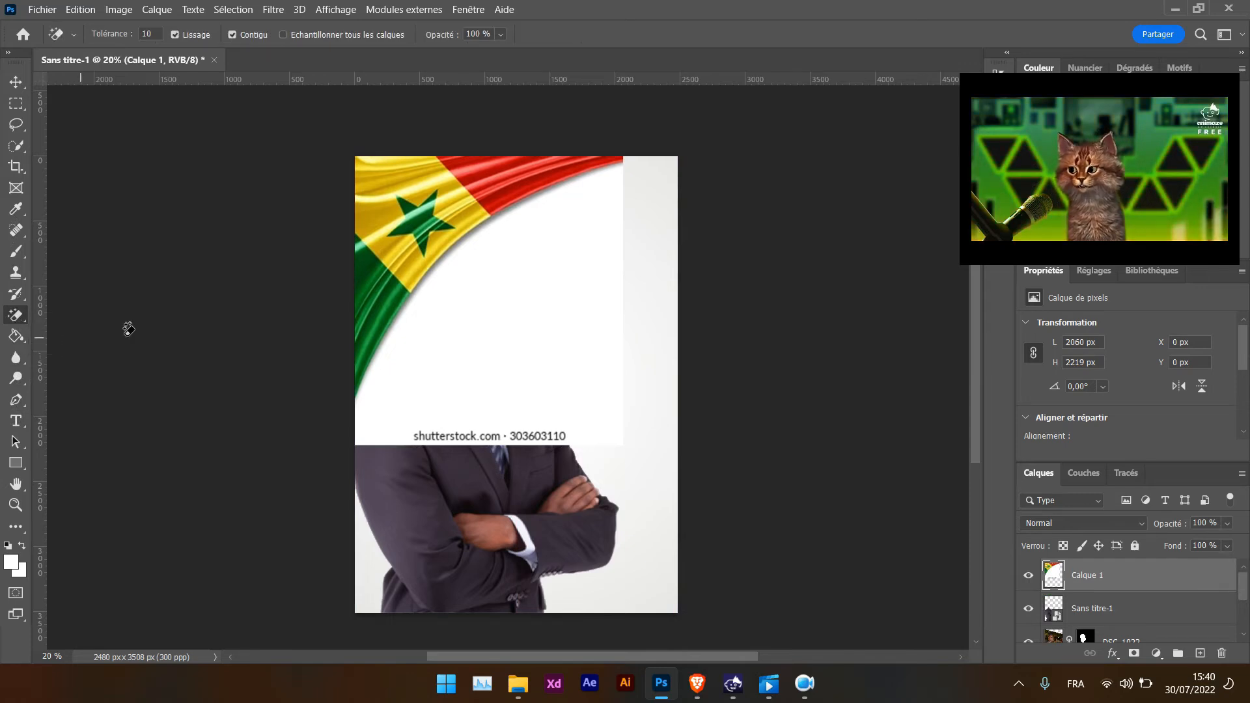
click(592, 223)
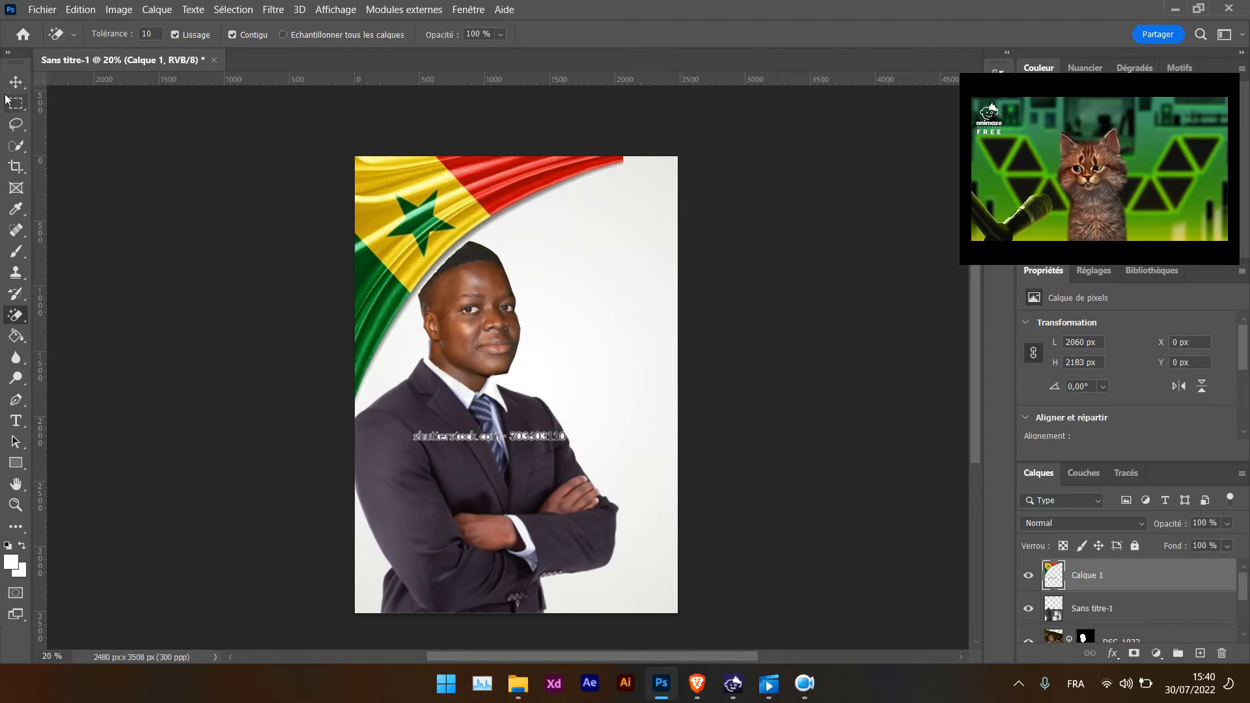
Step: Erase the leftover shutterstock.com watermark text on the flag layer with the regular Eraser at size 178
right_click(20, 314)
click(65, 316)
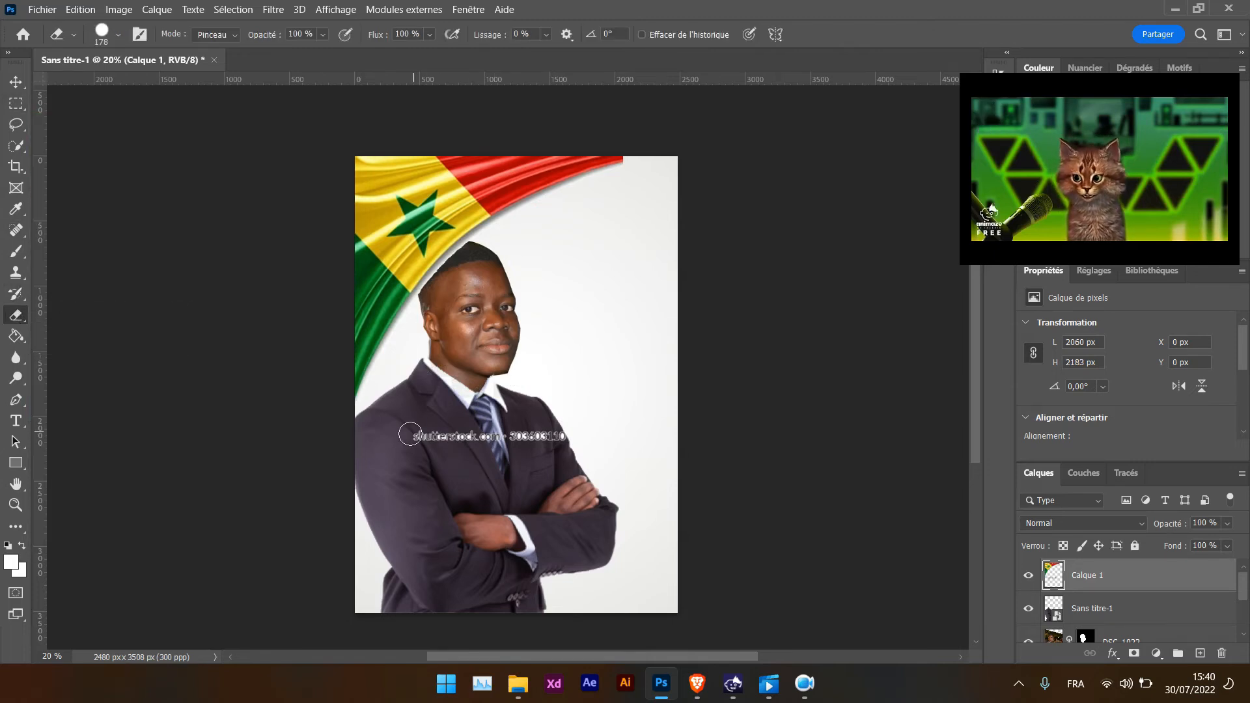
mouse_move(410, 435)
mouse_down()
mouse_move(569, 441)
mouse_move(561, 430)
mouse_up()
click(16, 84)
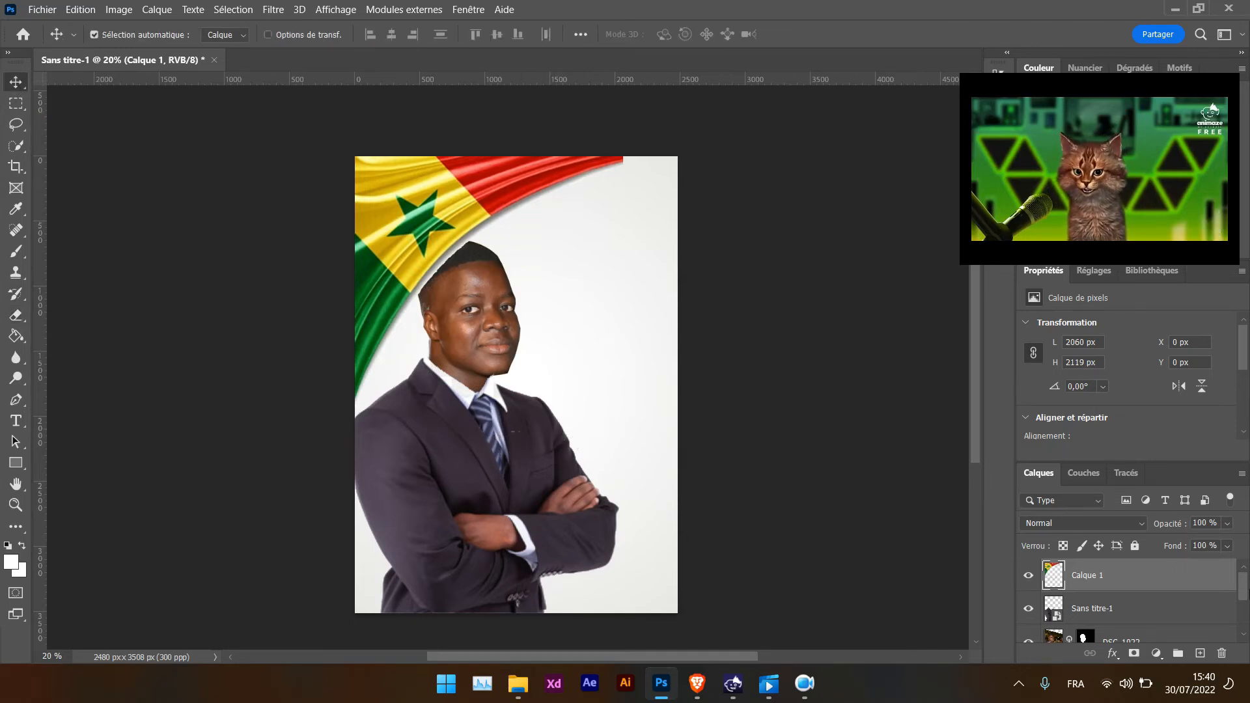
Step: Place the flag layer Calque 1 beneath DSC_1022 and shift the flag to X -60 px, Y -180 px
drag(1180, 577, 1124, 615)
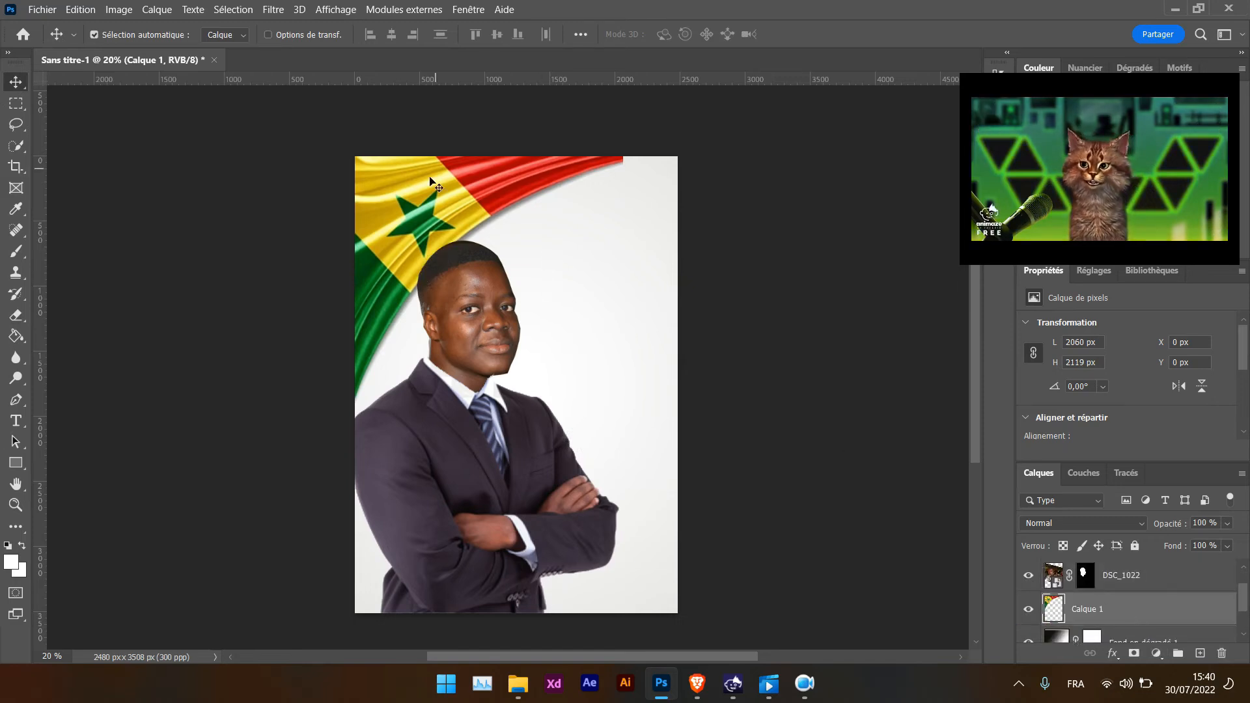
drag(430, 199, 415, 169)
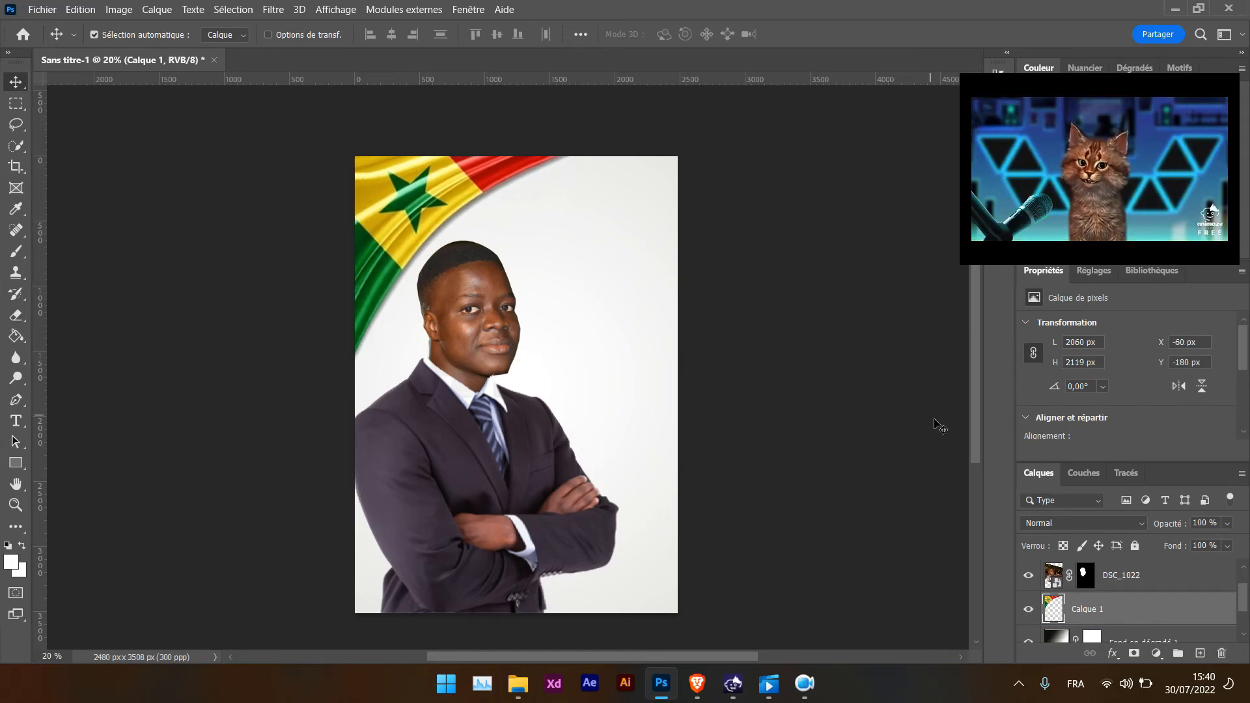
click(935, 423)
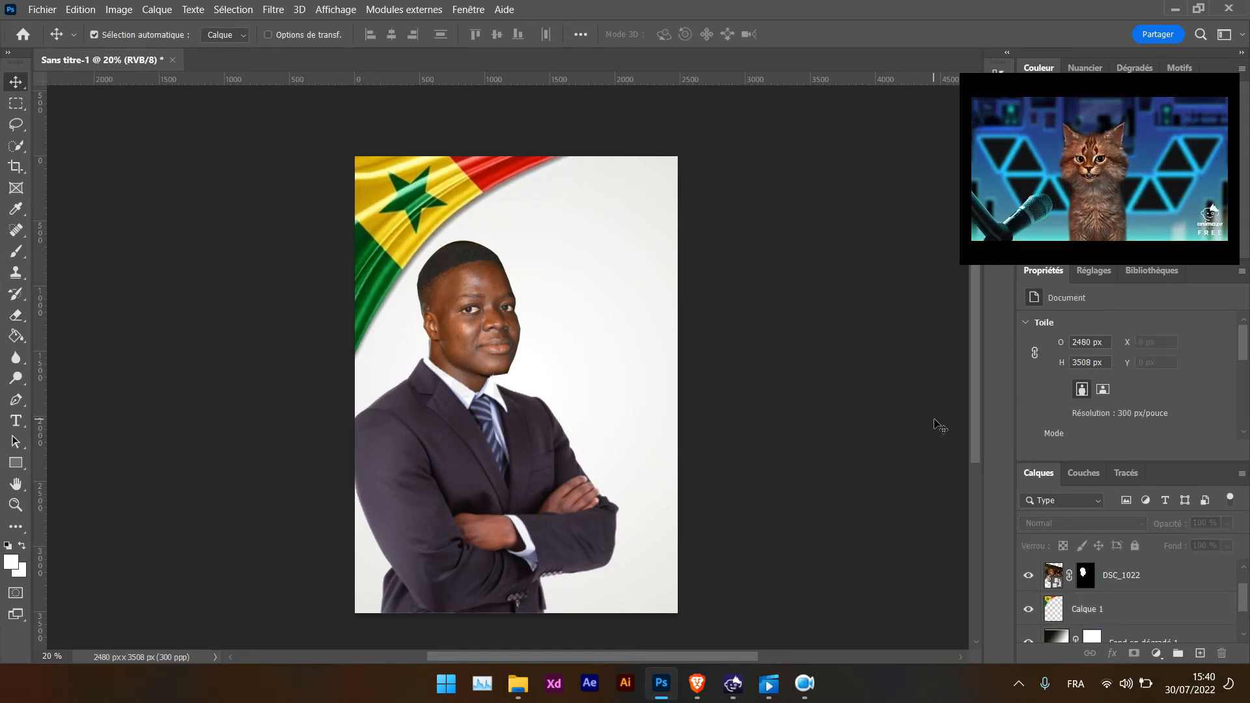
Step: Add a paragraph text box beside the man's head containing "Le président" and "du peuple" on two lines
click(17, 421)
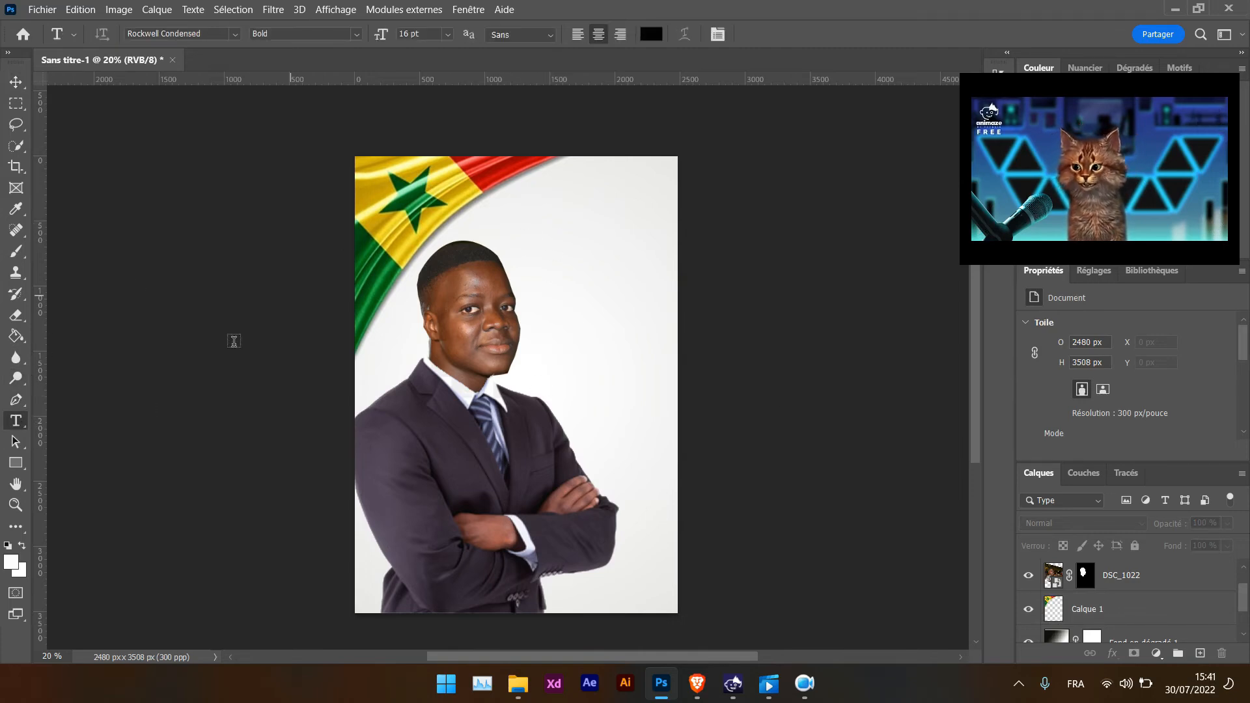
drag(517, 215, 665, 313)
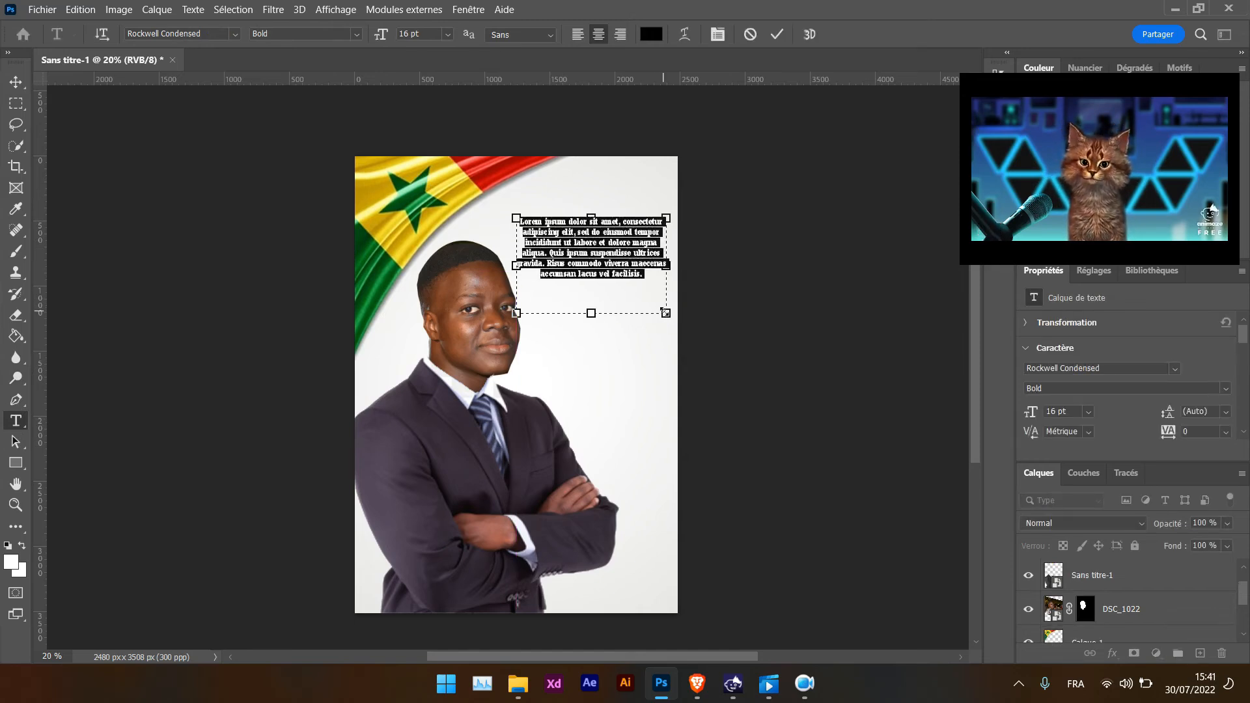
text(Les)
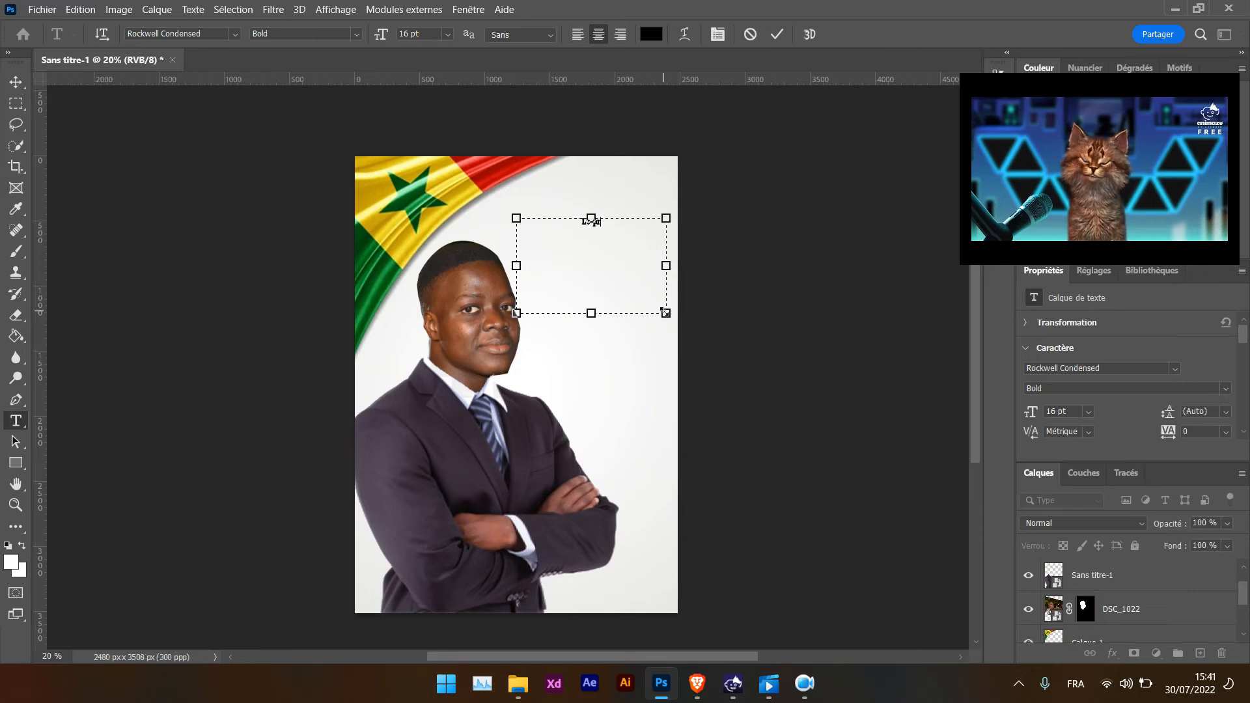
text(président)
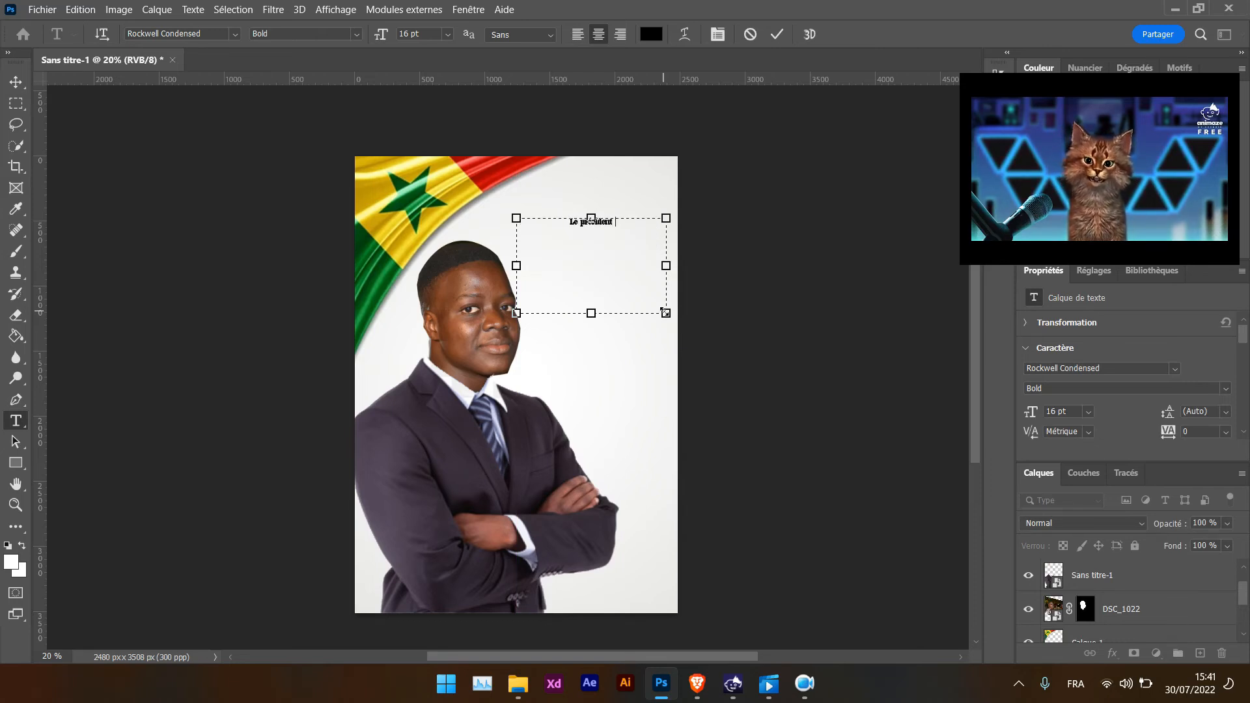
key(Return)
text(du peule)
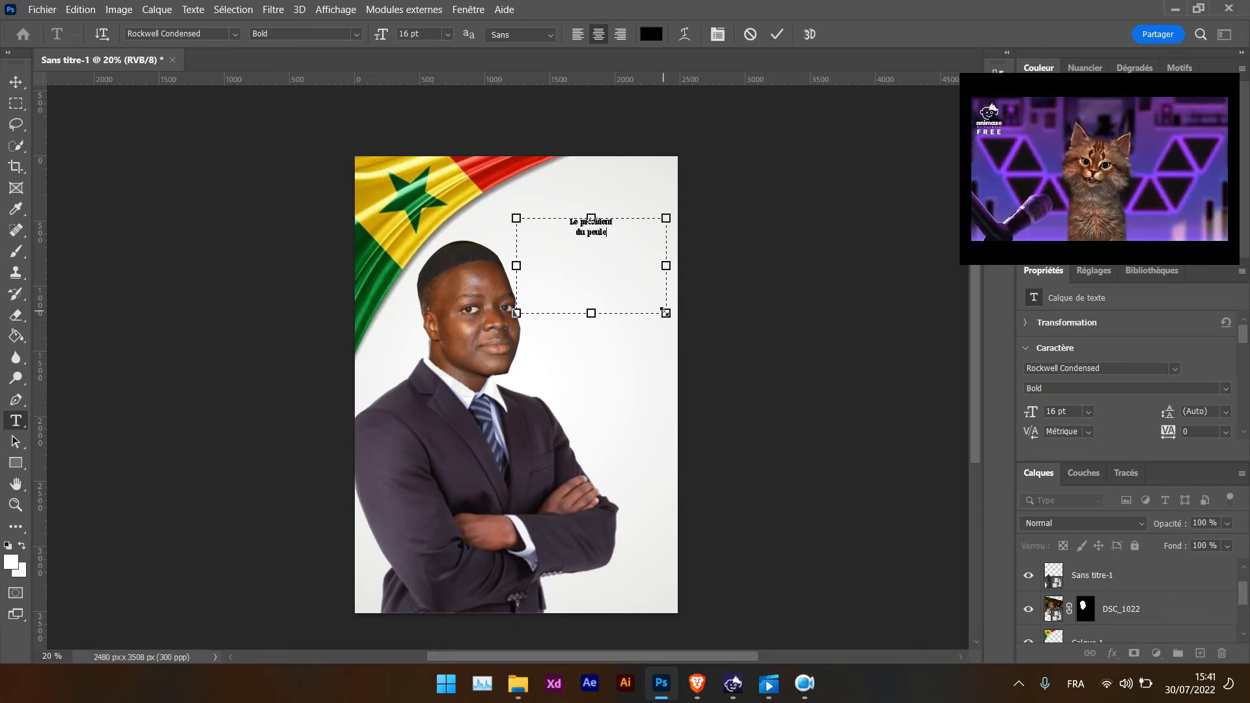
key(BackSpace)
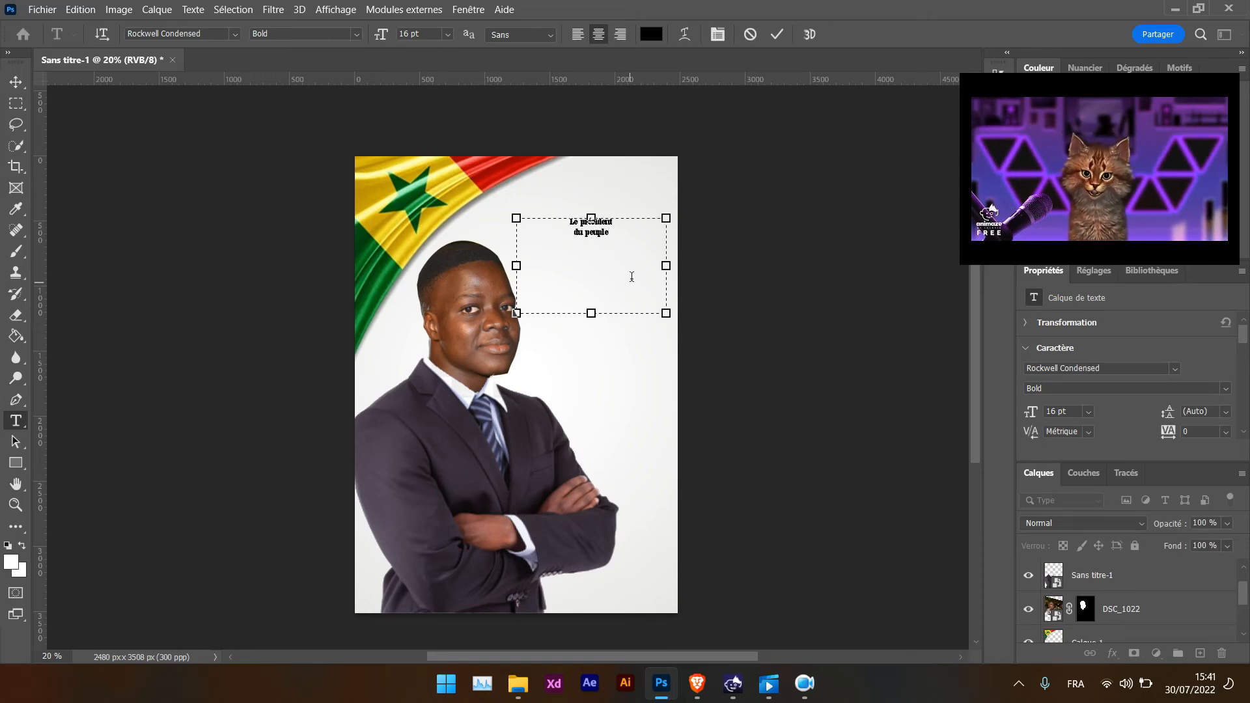
Step: Set the whole "Le président du peuple" text to a font size of 48 pt
key(ctrl+a)
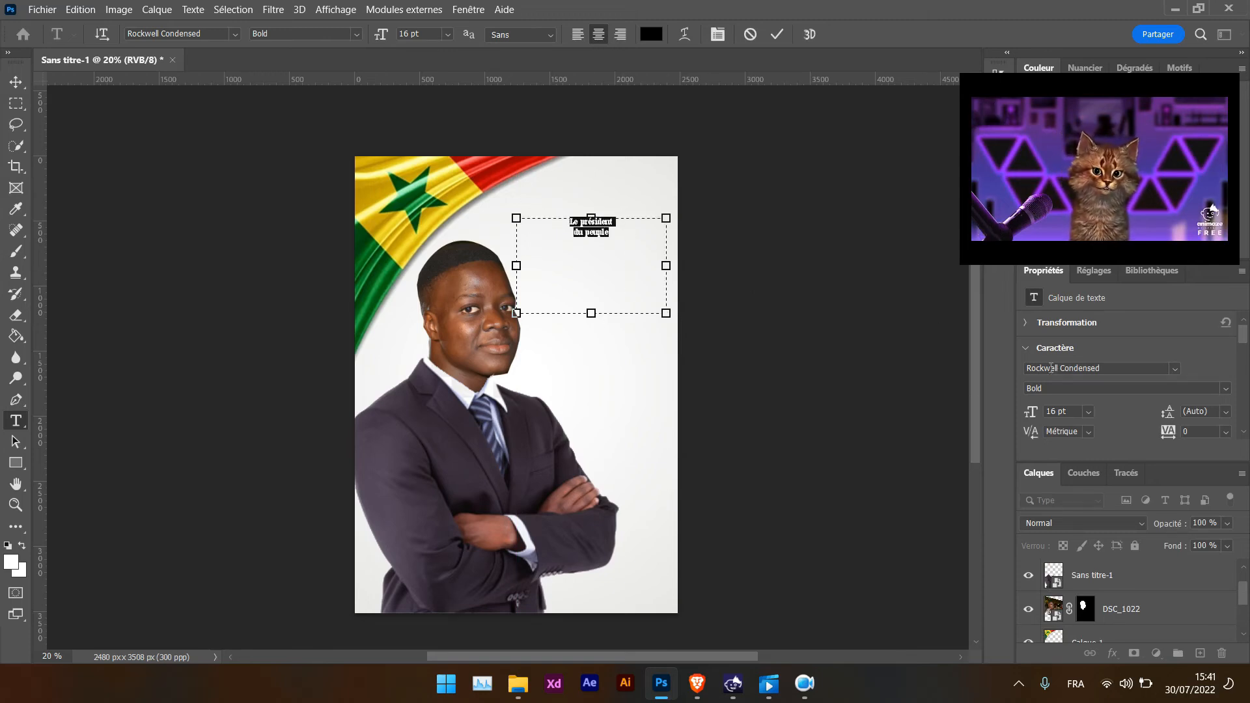
click(1088, 411)
click(1081, 596)
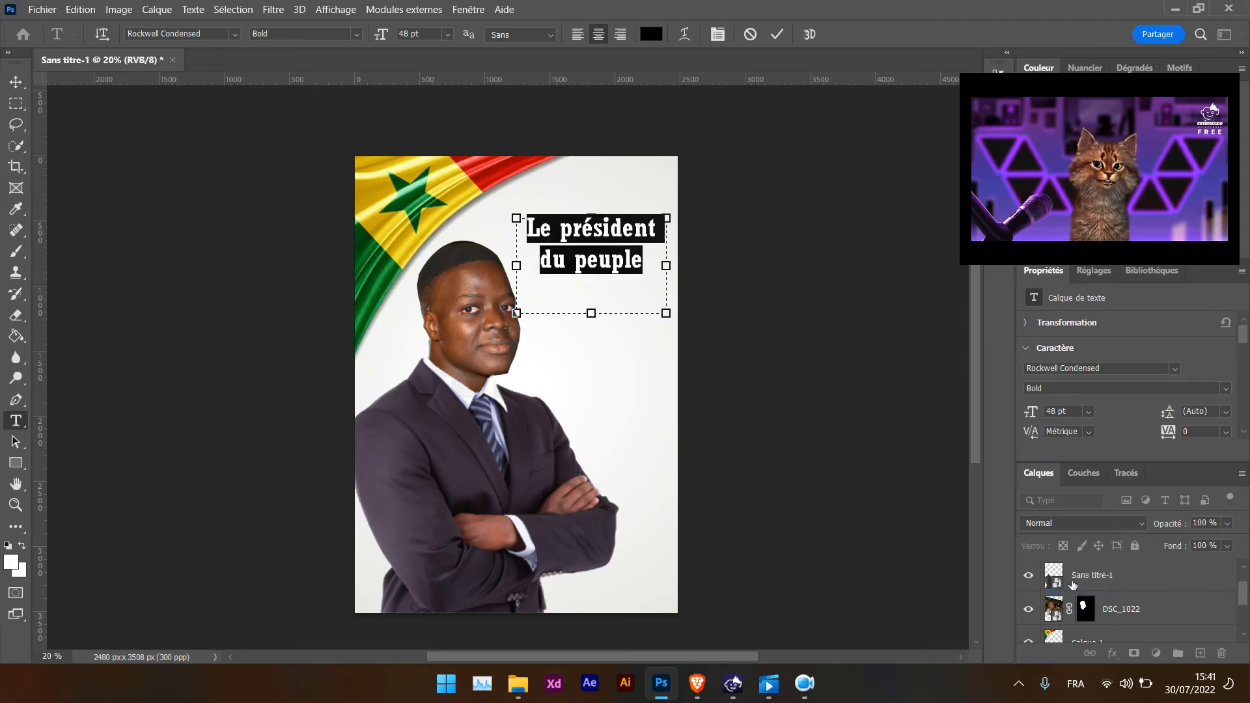
click(779, 35)
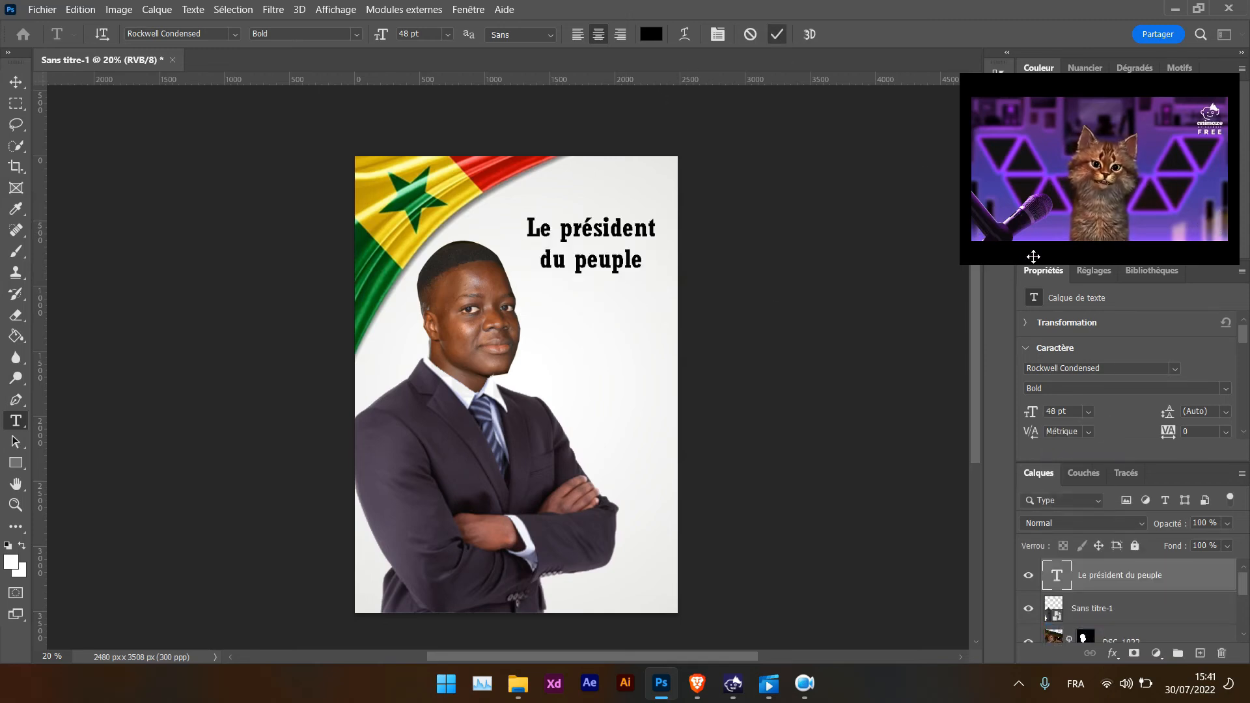
Step: Change the slogan's font to Book Antiqua
click(1172, 368)
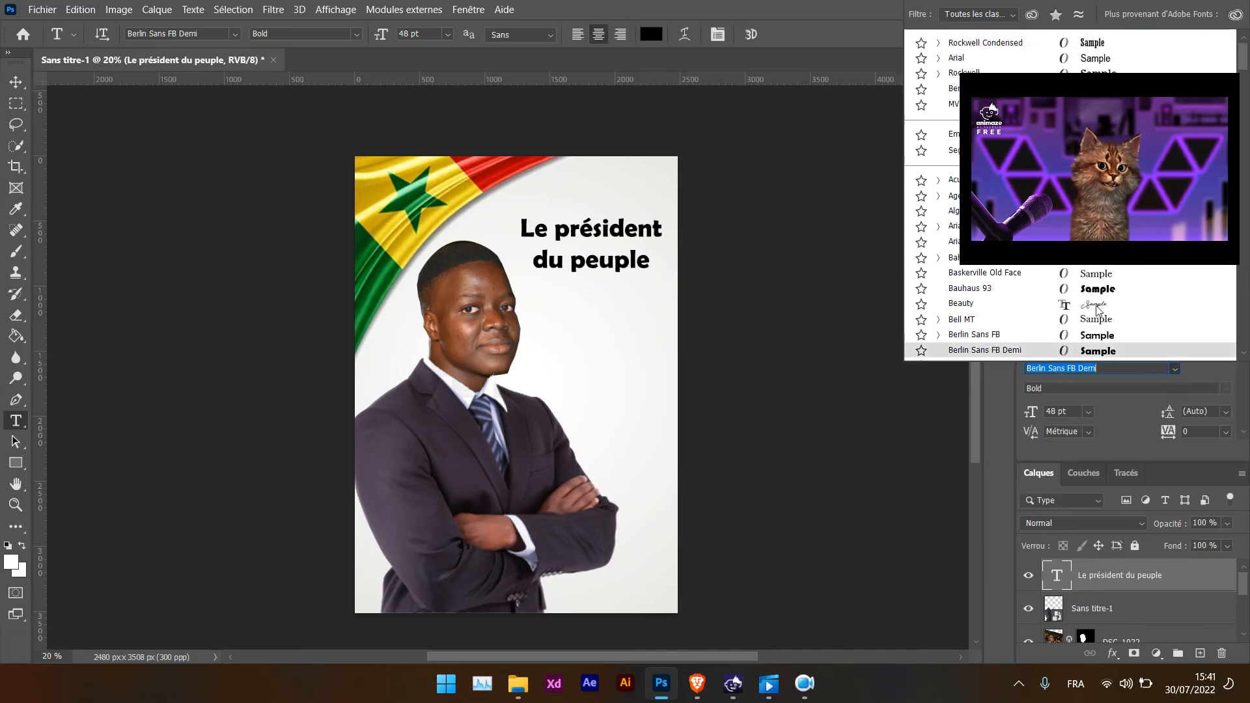
scroll(1093, 306, down, 1)
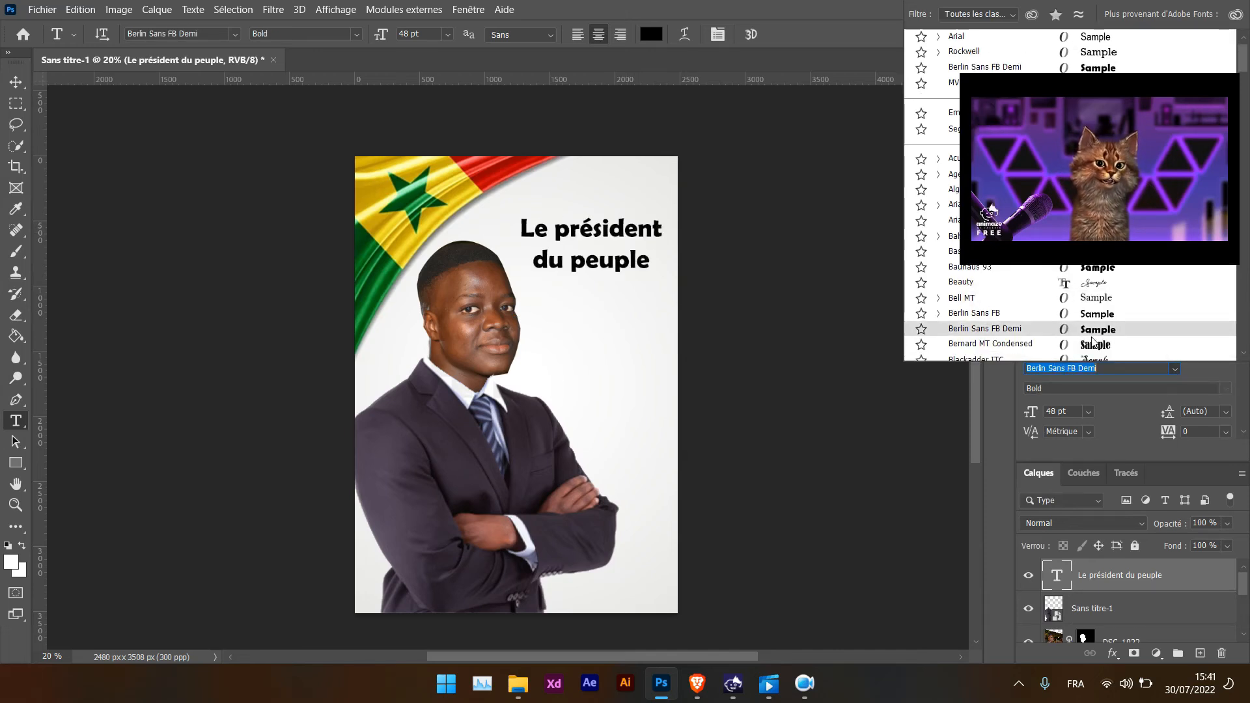
scroll(1094, 339, down, 4)
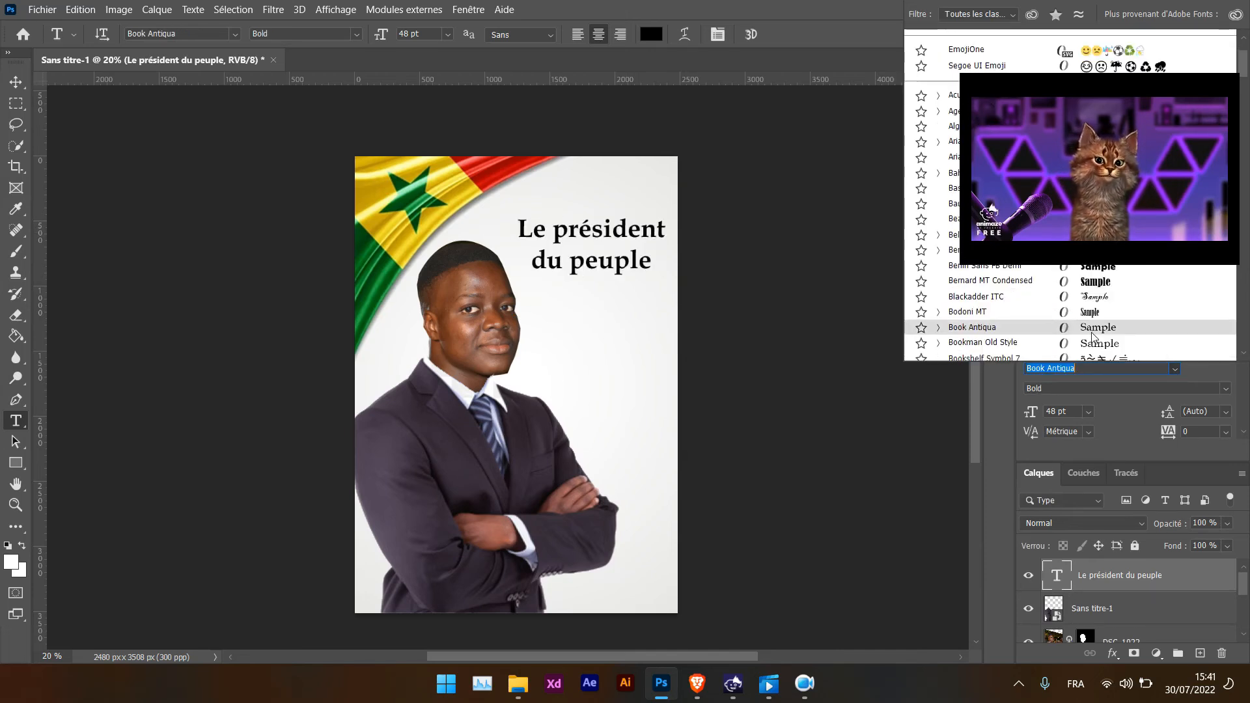
click(1093, 328)
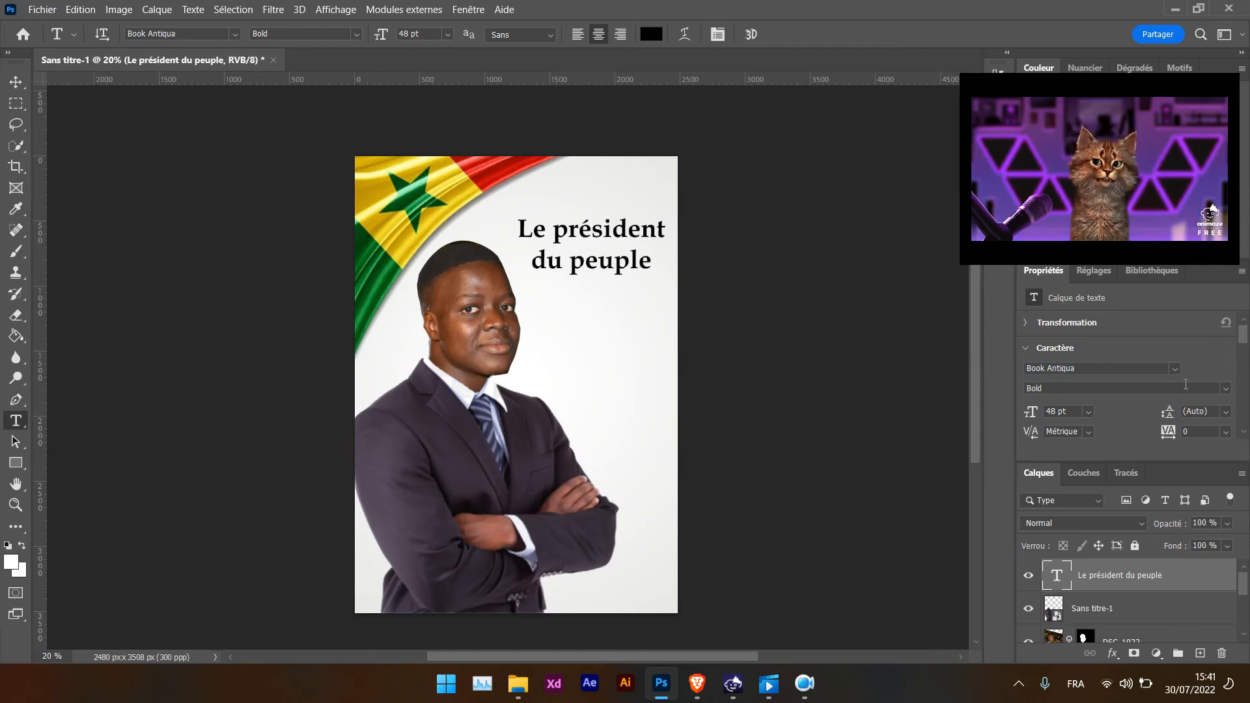
Step: Colour the "Le président du peuple" text bright red and move it slightly down and right, up to the poster's right edge
scroll(1230, 356, down, 4)
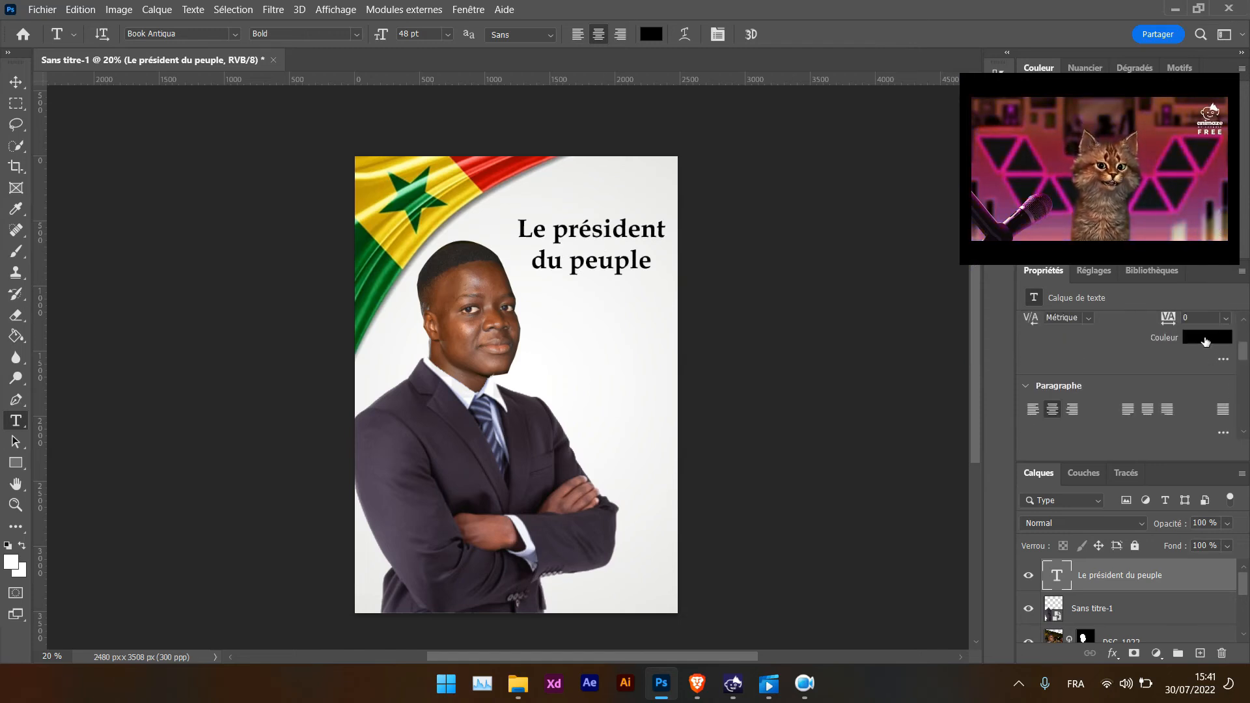
click(1207, 336)
mouse_move(846, 205)
mouse_down()
mouse_move(867, 182)
mouse_move(880, 126)
mouse_move(932, 75)
mouse_up()
click(1107, 43)
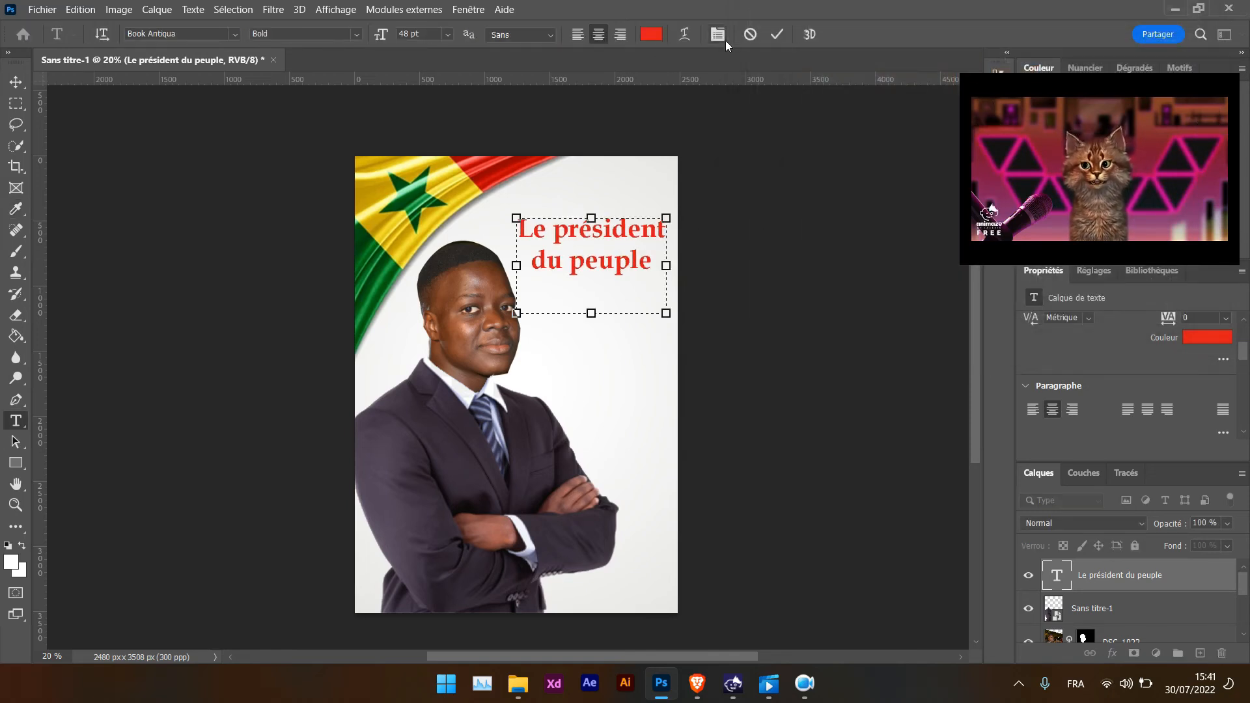
click(776, 34)
click(24, 87)
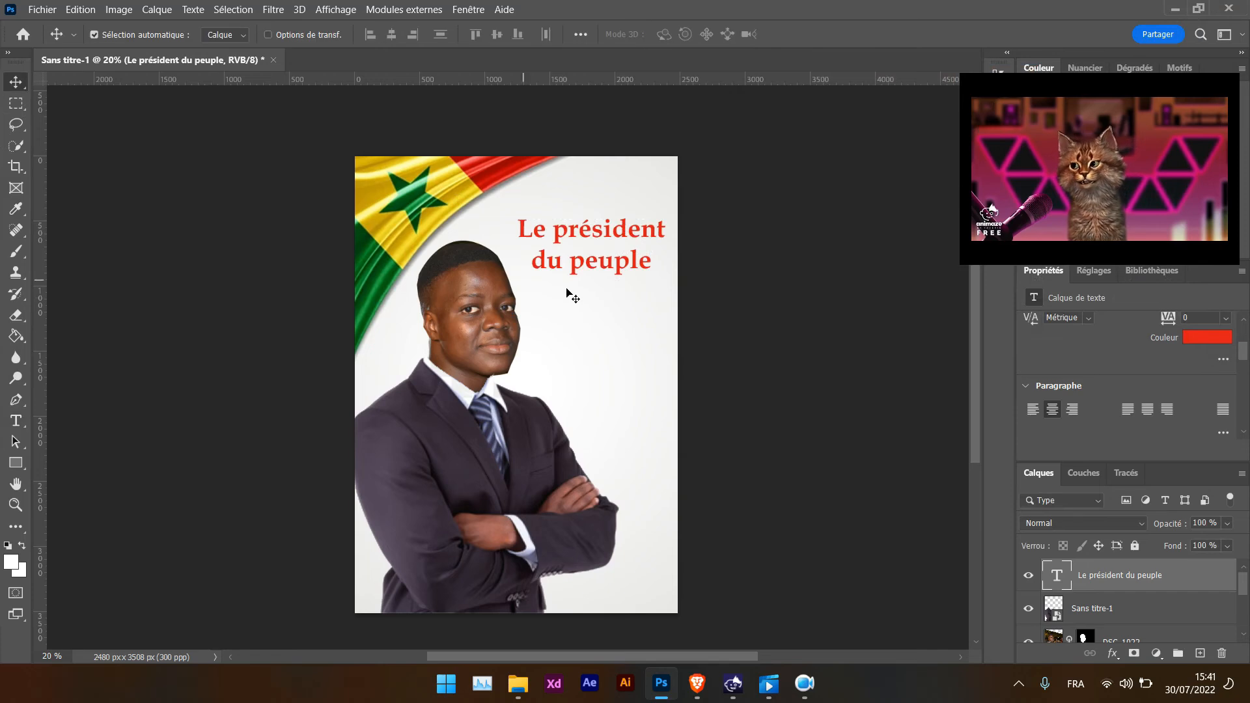
drag(581, 267, 593, 284)
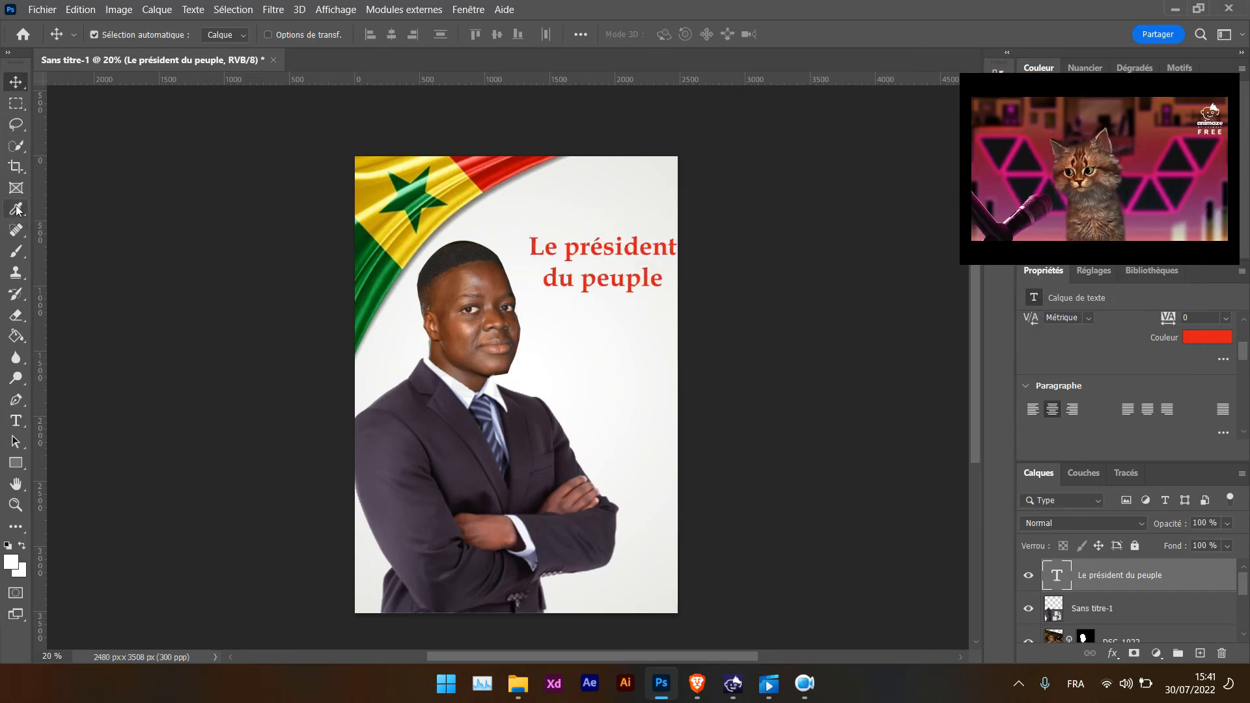
Step: Add a second paragraph text box below the slogan, beside the man's chin, reading "Yes" and "We Do" on two lines
click(16, 420)
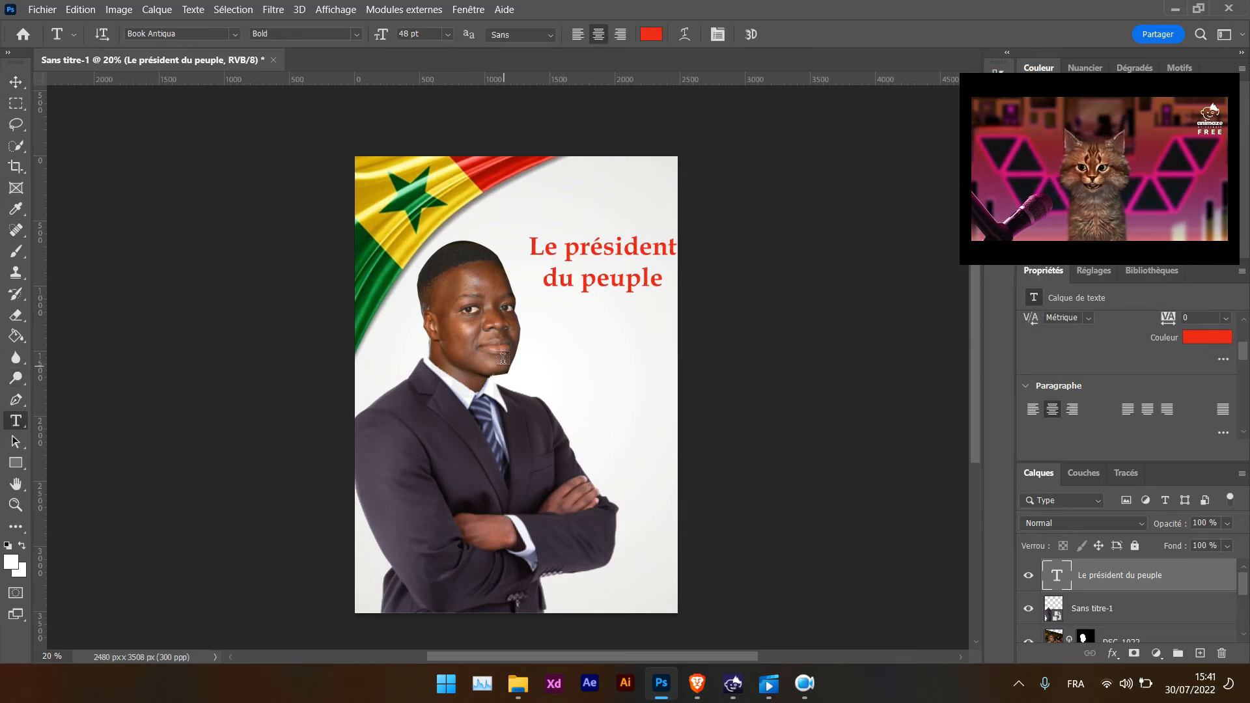
drag(543, 332, 661, 395)
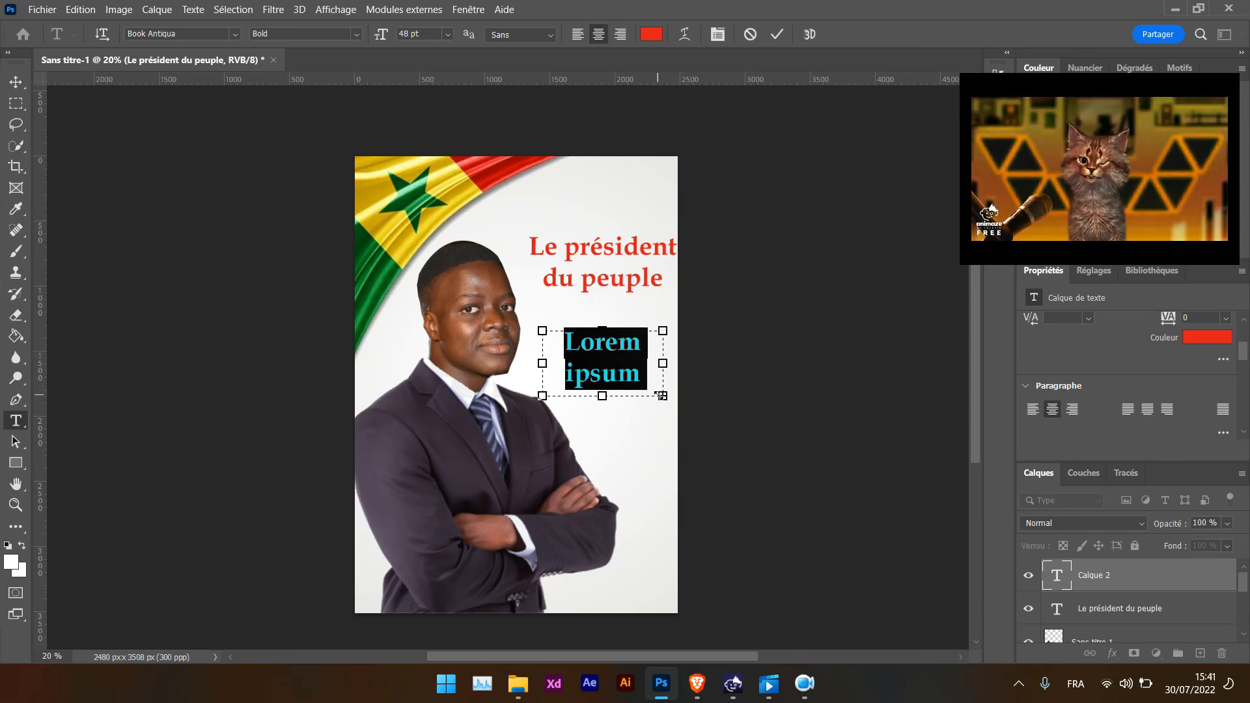
text(Yes )
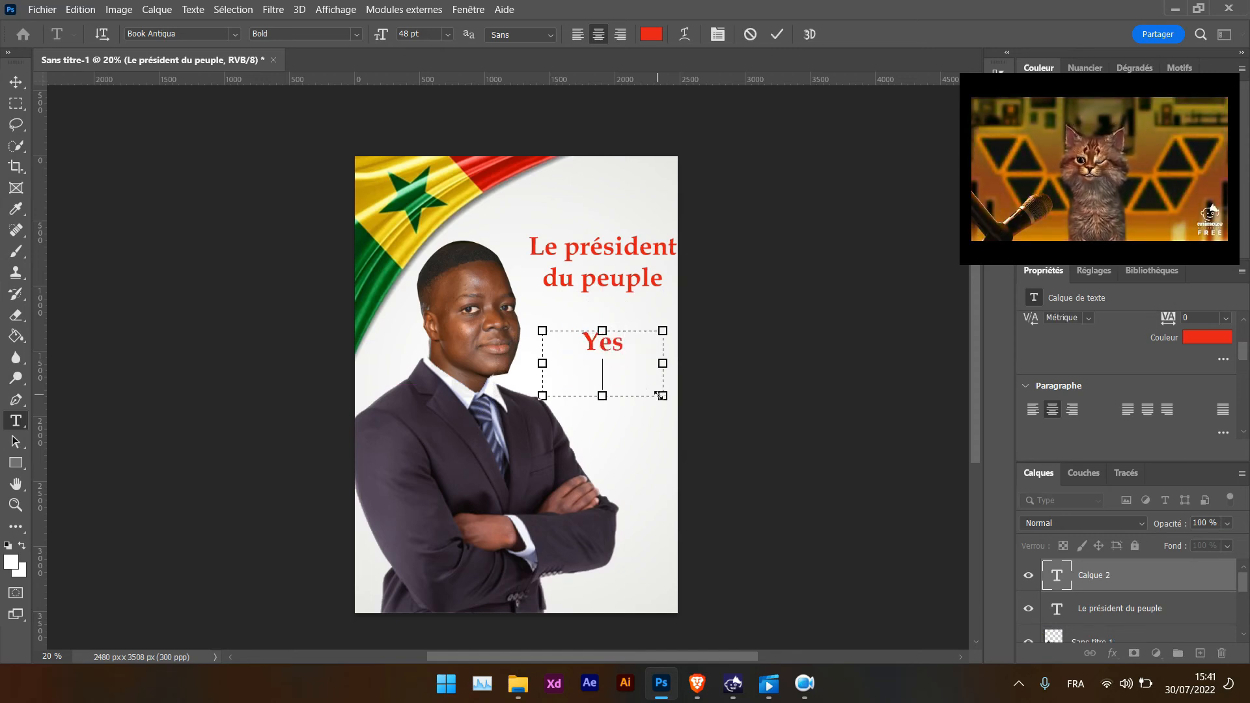
text(We)
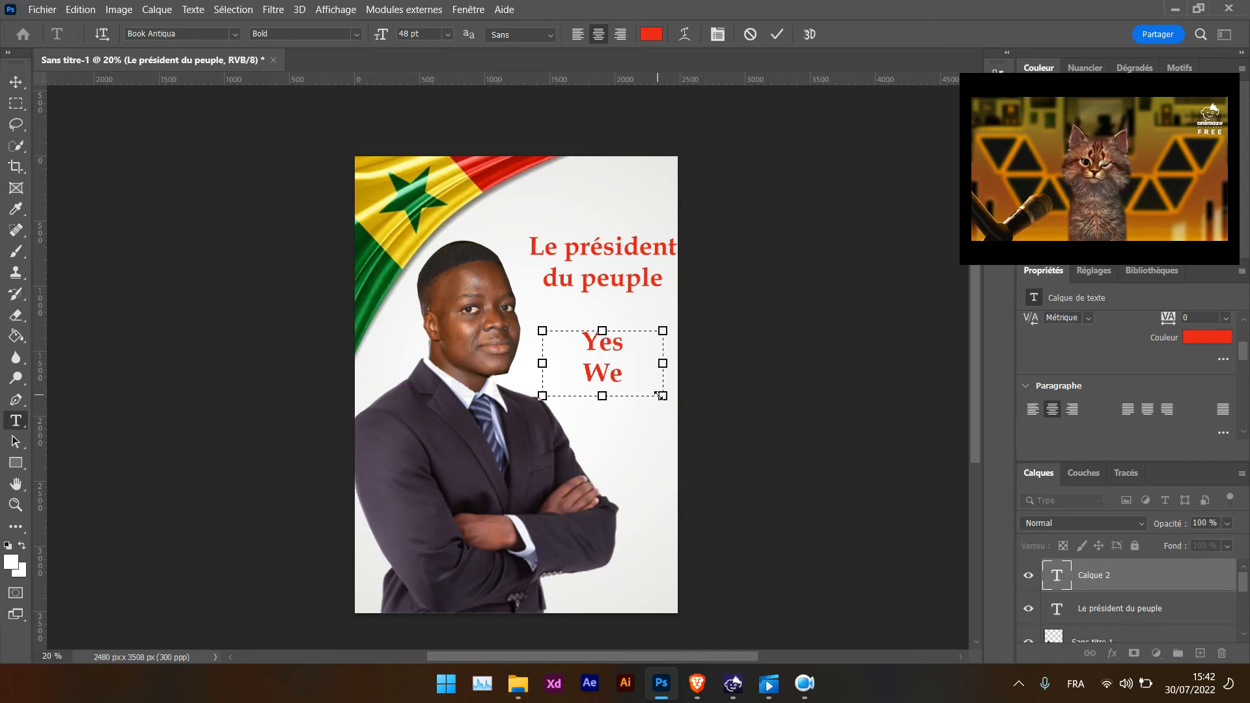
text( Do)
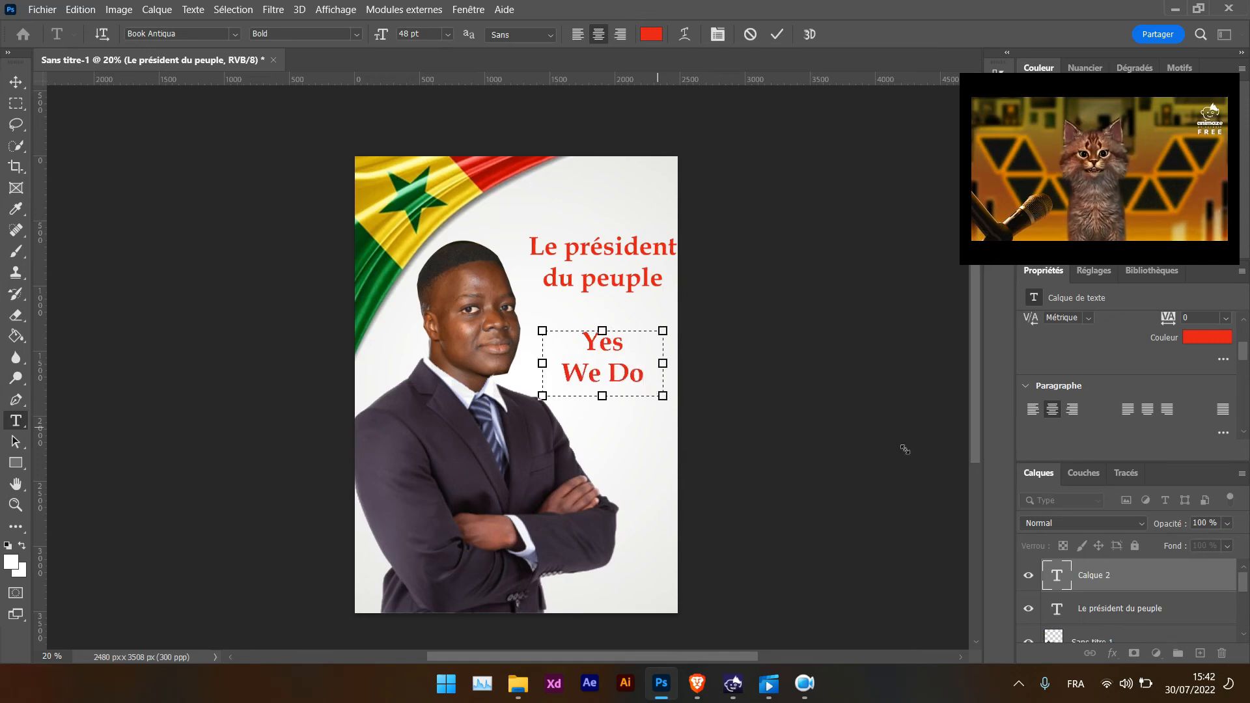
click(776, 34)
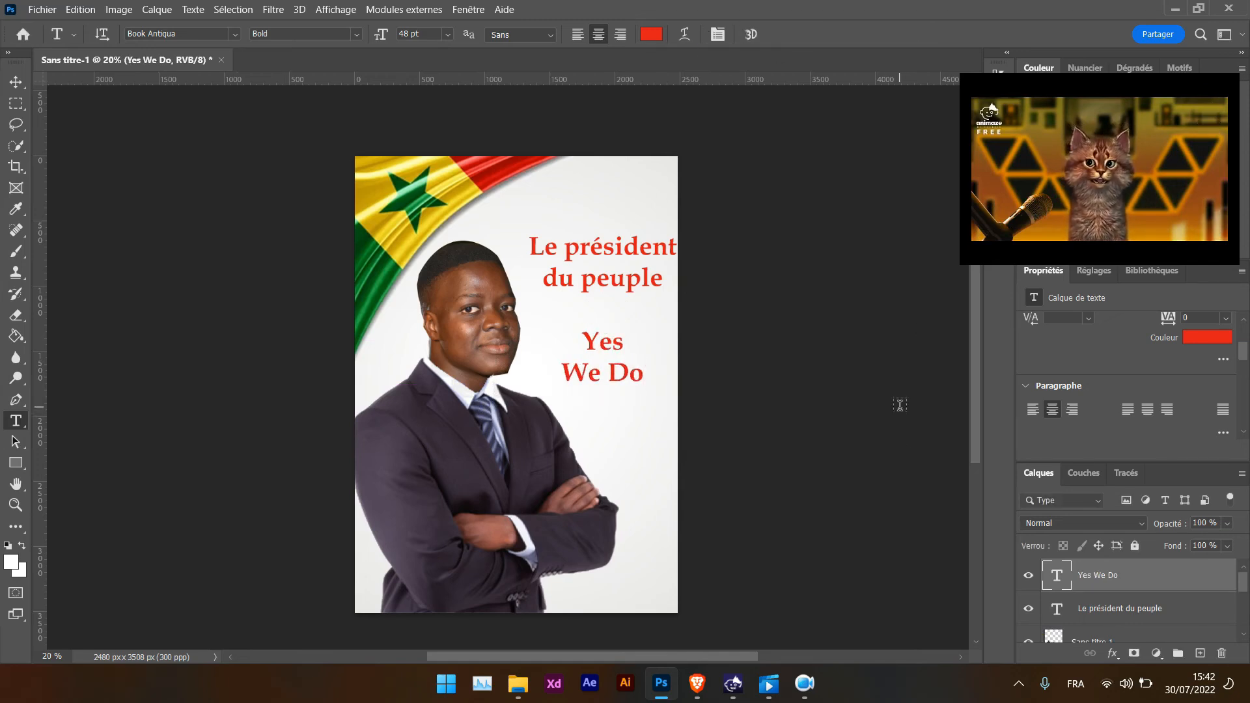
Step: Set the colour of the "Yes We Do" text to dark grey #2a2a2a
click(1205, 336)
click(750, 229)
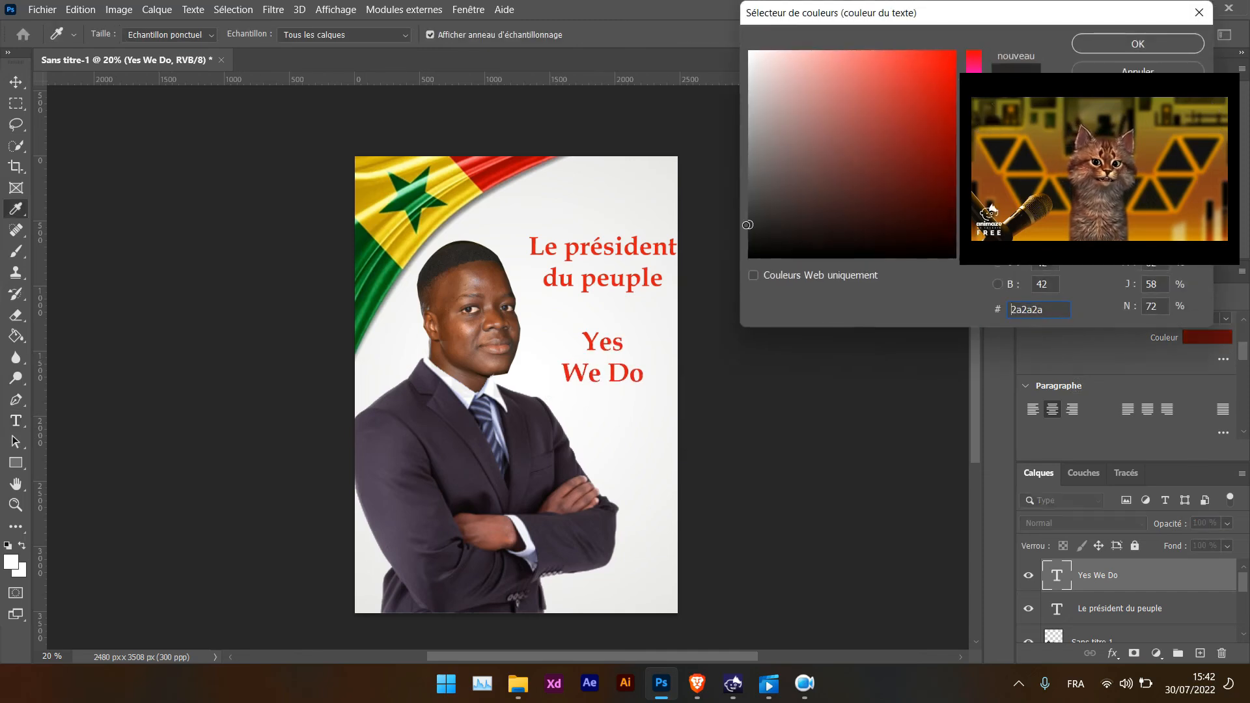
click(1131, 46)
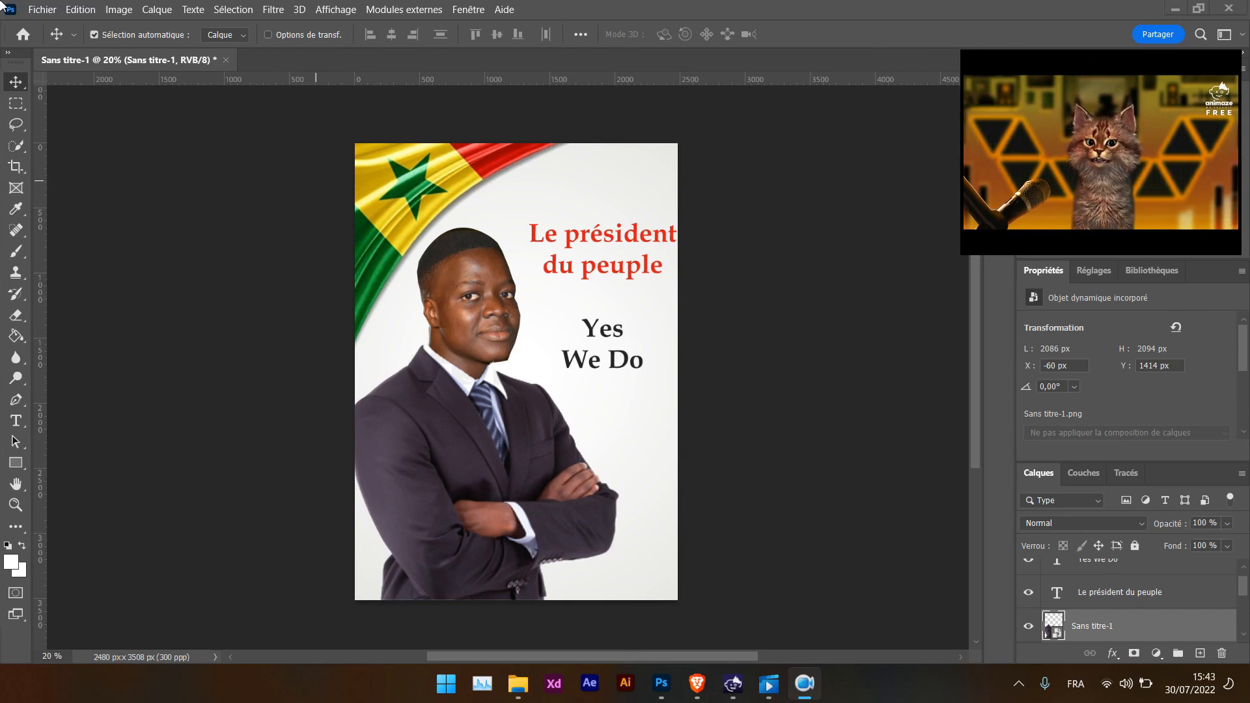
click(47, 8)
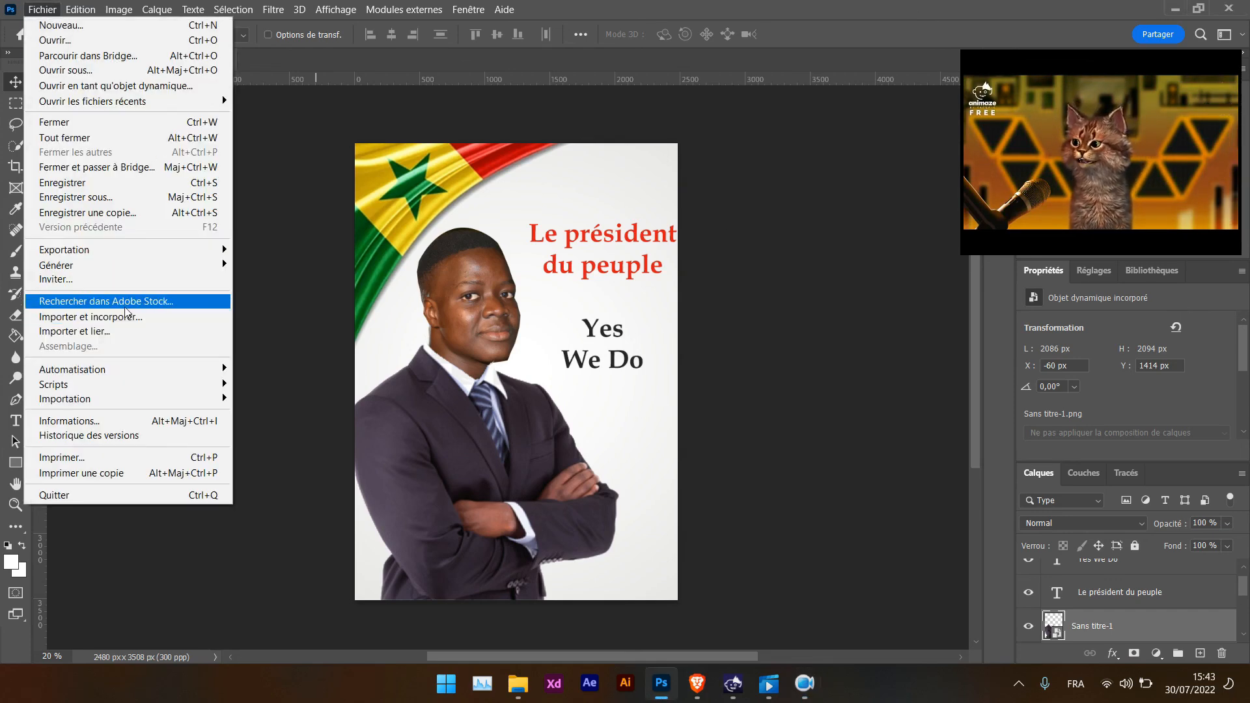
mouse_move(124, 250)
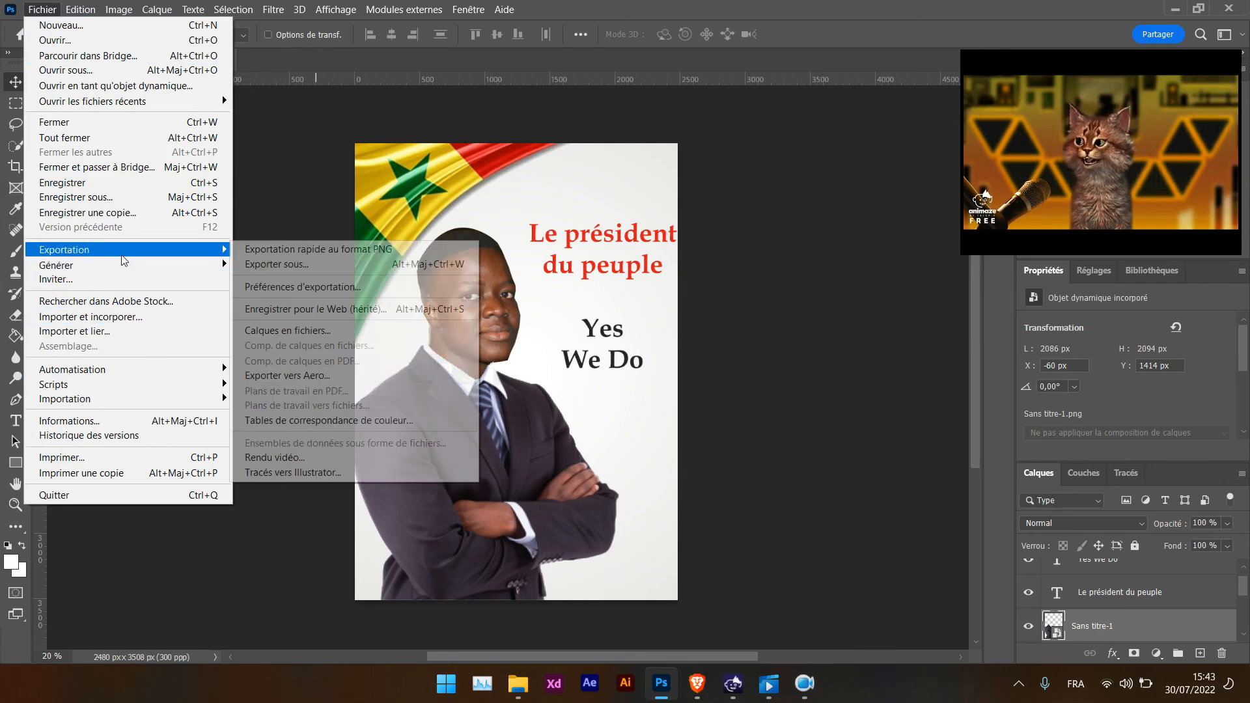
click(276, 266)
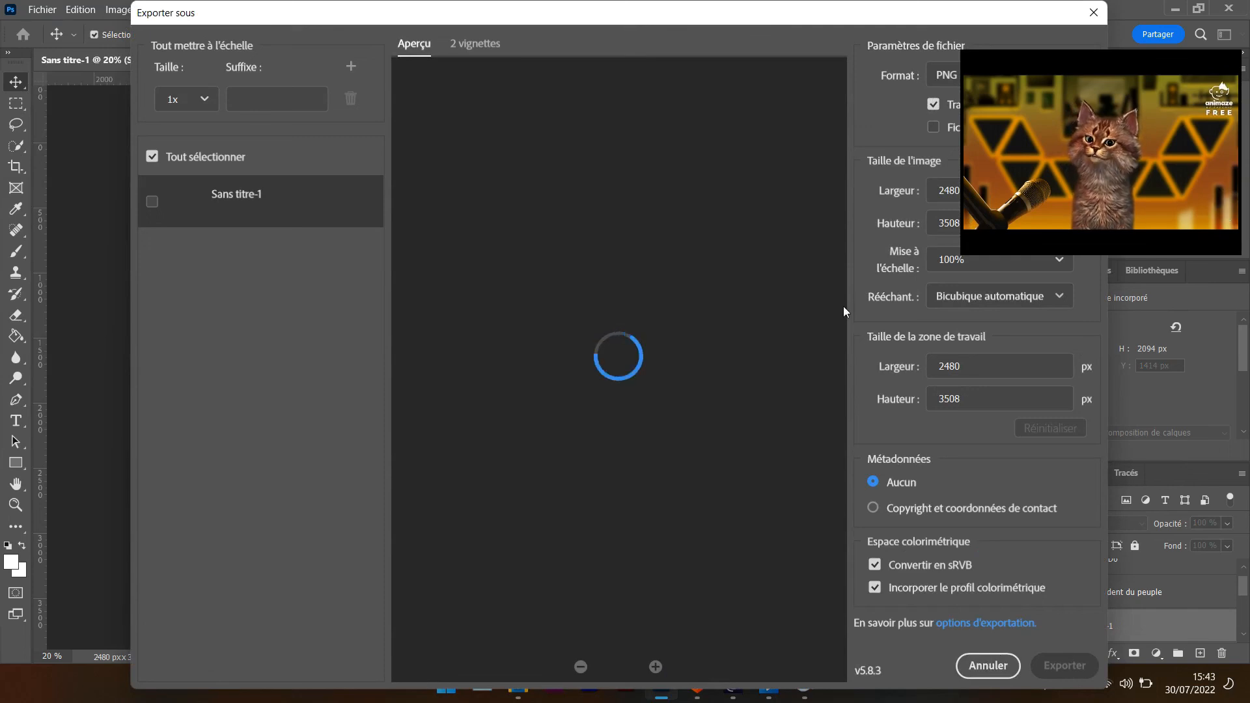
click(970, 665)
Step: Quick-export the poster as a PNG file named "affiche" in the Bureau folder
click(42, 9)
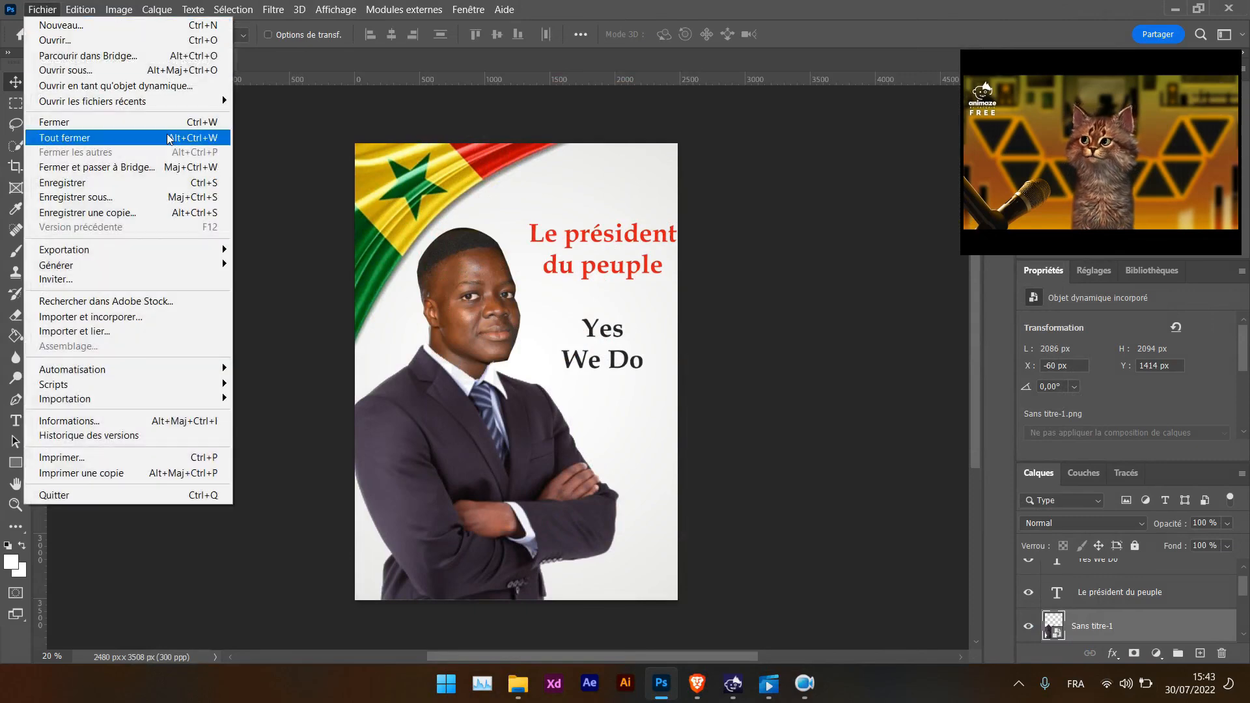
mouse_move(167, 246)
click(290, 247)
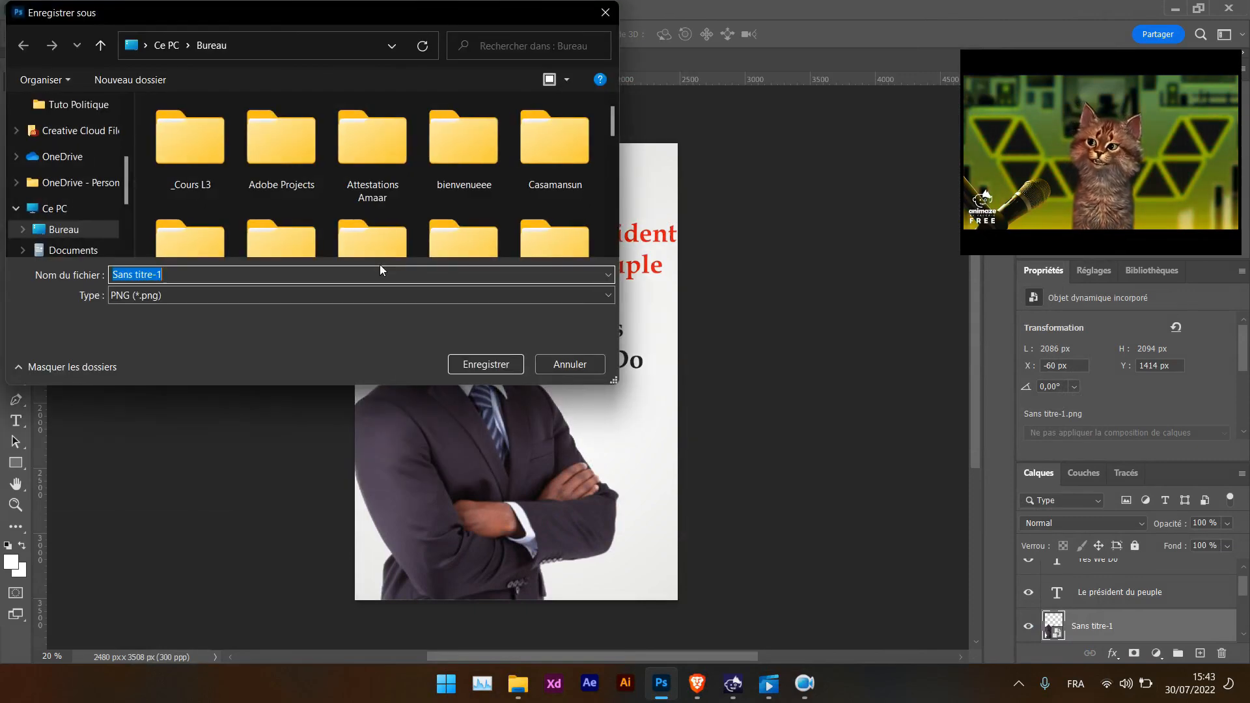
click(187, 276)
drag(186, 276, 71, 291)
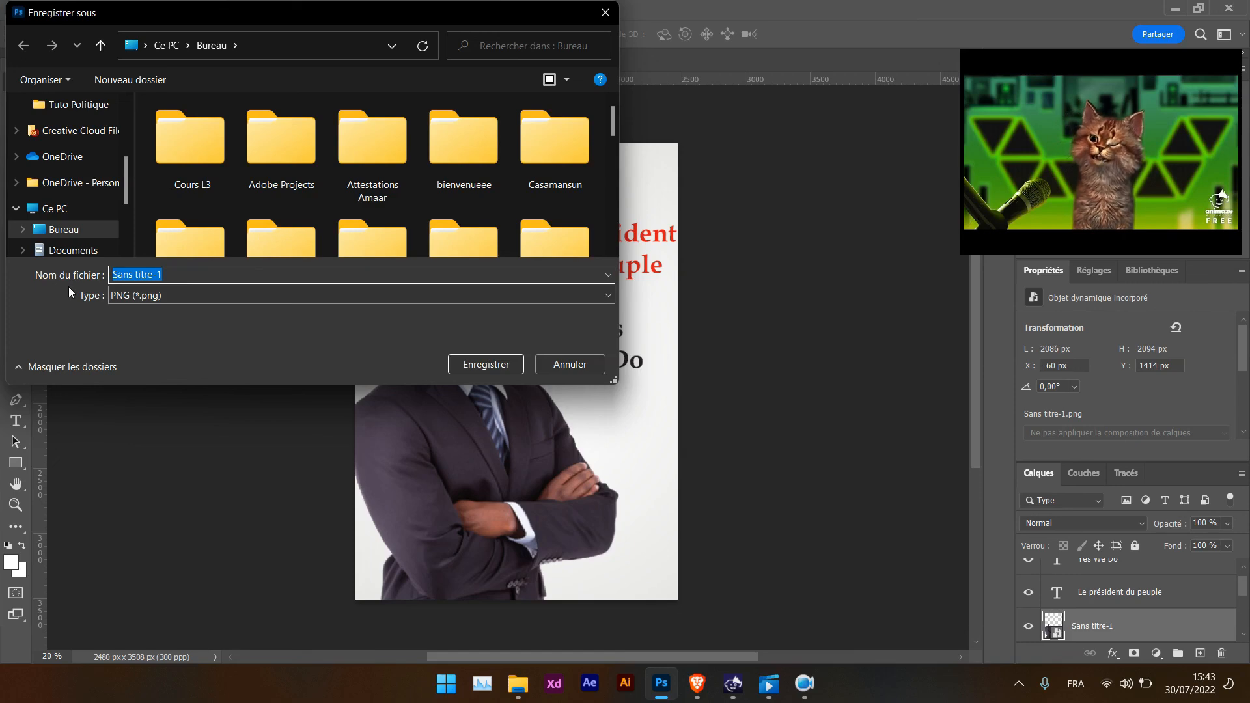
text(affiche)
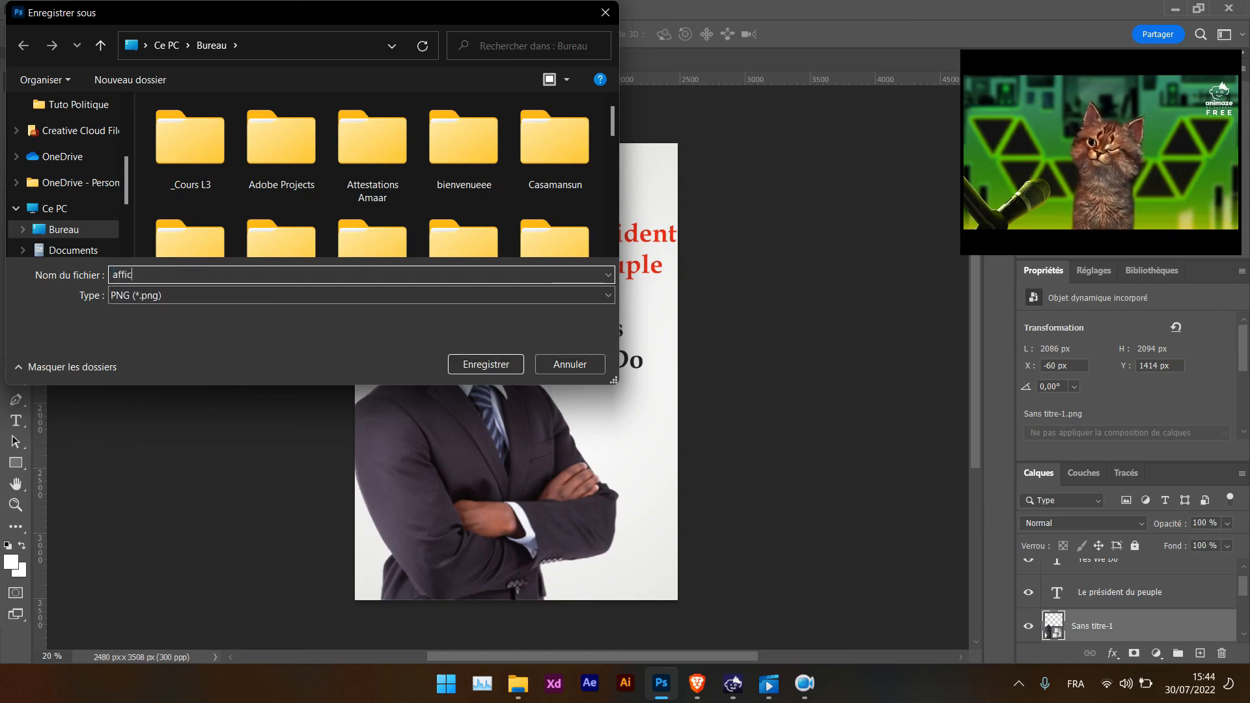
click(522, 364)
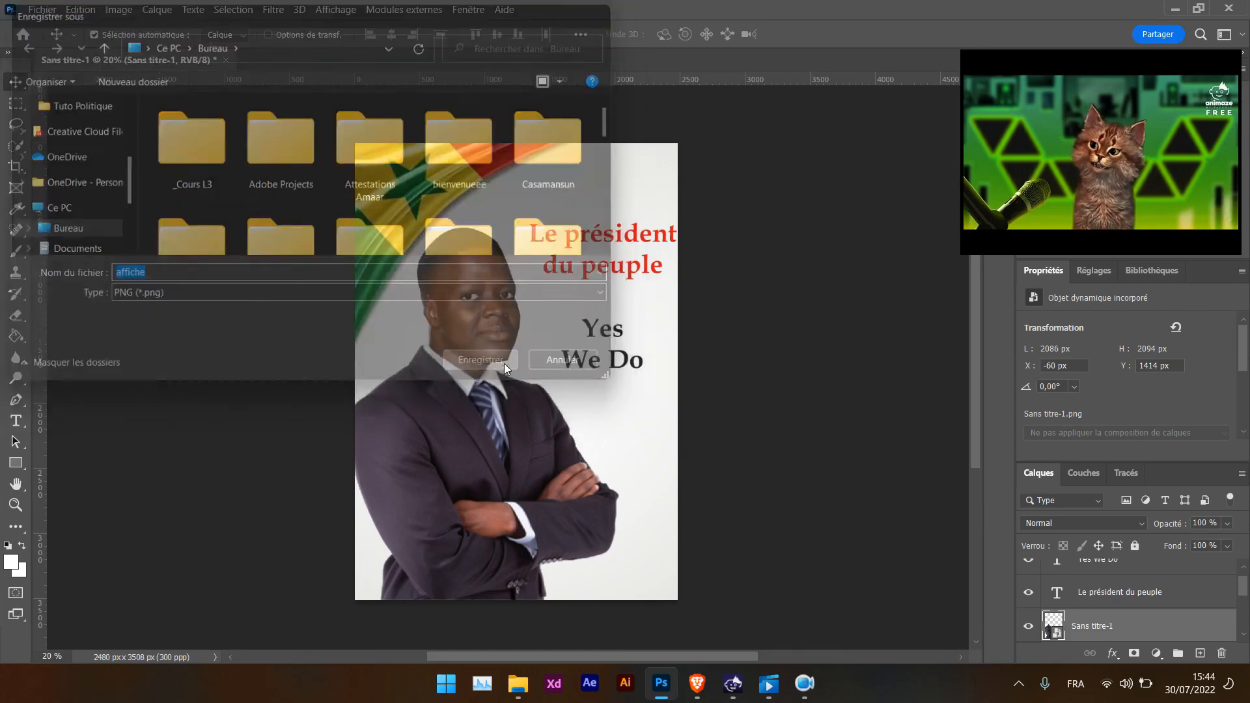